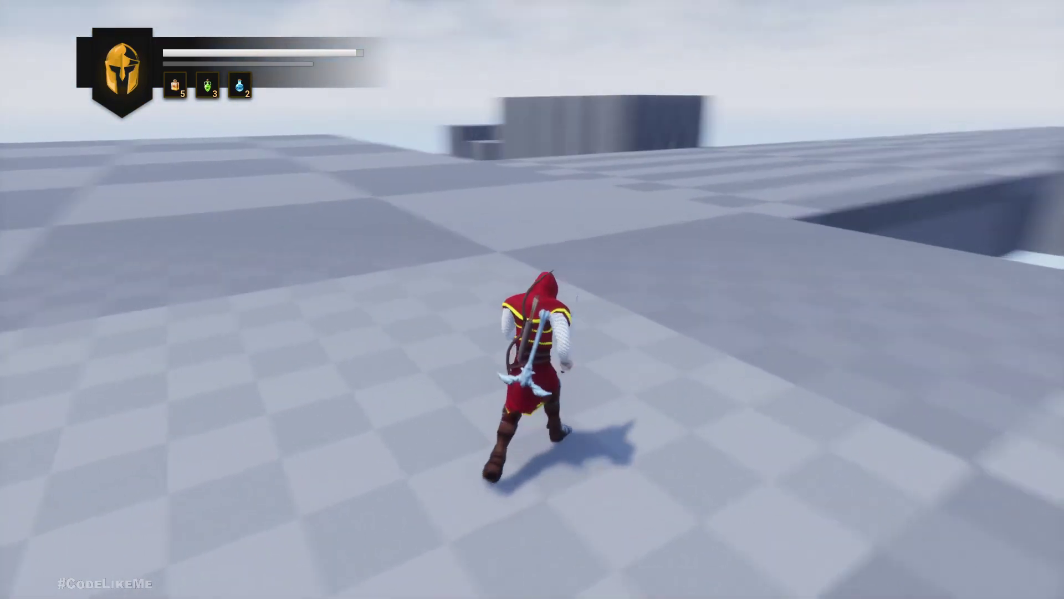
# Step: Stop the game preview and bring up the Wdg_Hud widget in the designer
pyautogui.press('Escape')
pyautogui.moveTo(114, 238); pyautogui.dragTo(114, 217, button='right')
pyautogui.moveTo(1002, 227); pyautogui.dragTo(149, 231, button='right')
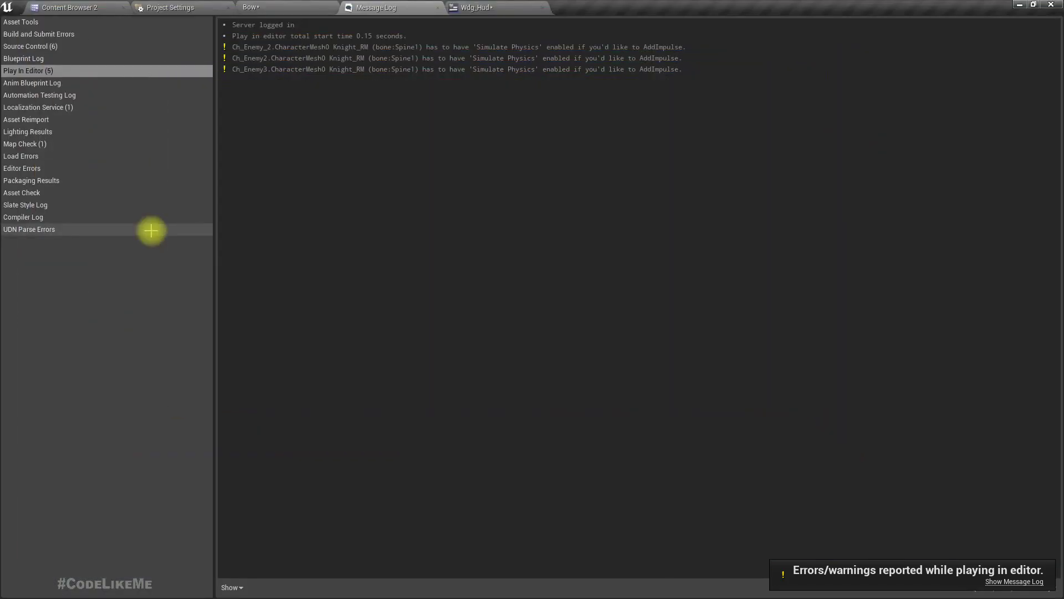
pyautogui.click(477, 7)
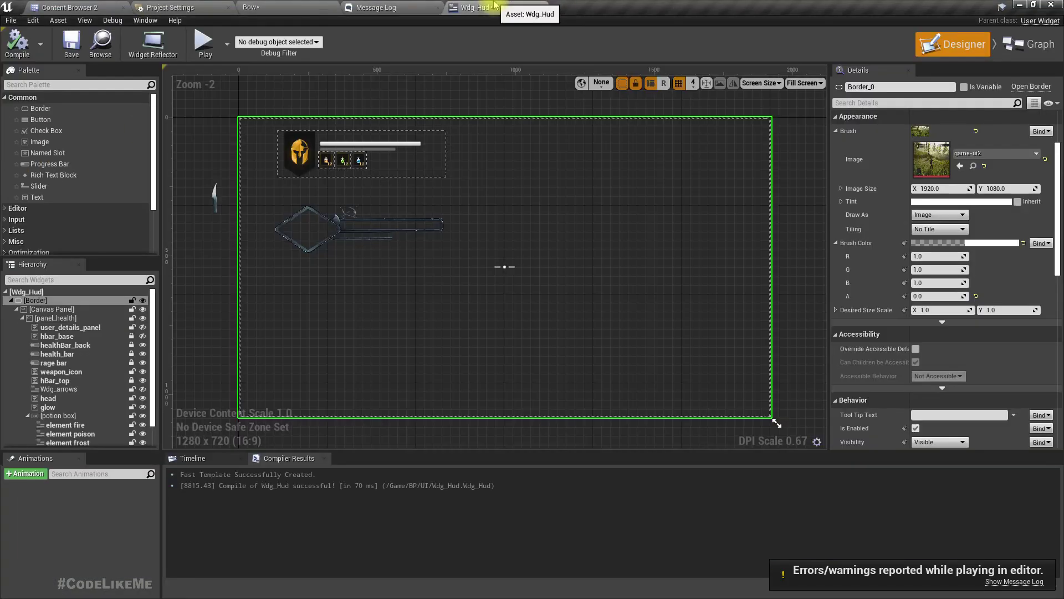
pyautogui.scroll(4, 336, 158)
pyautogui.scroll(5, 335, 158)
pyautogui.moveTo(305, 202); pyautogui.dragTo(451, 245, button='right')
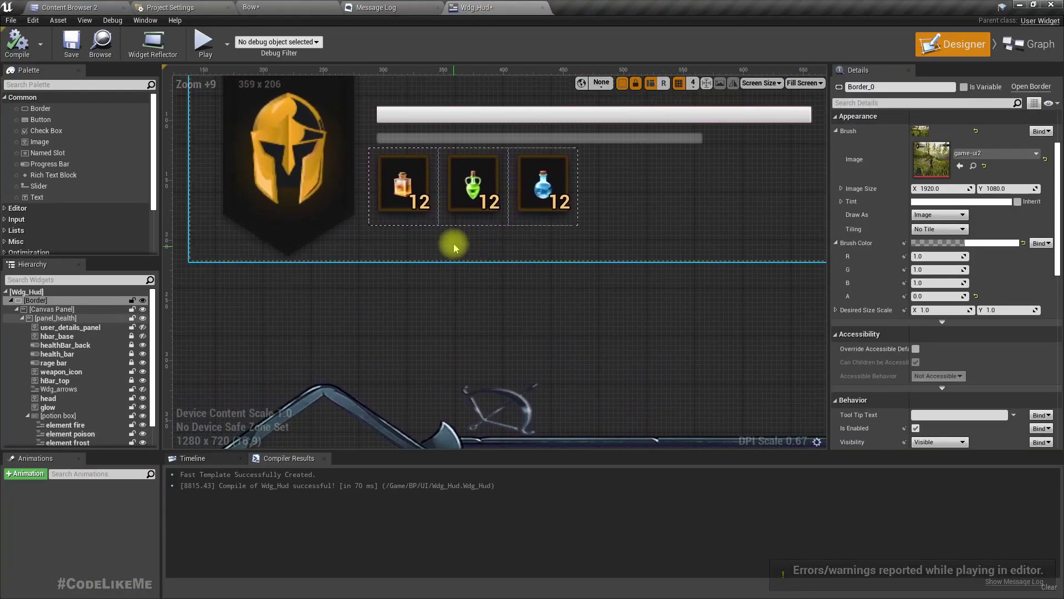
# Step: Examine the fire, poison and frost potion slots in the HUD's health panel
pyautogui.click(407, 180)
pyautogui.click(508, 183)
pyautogui.click(475, 185)
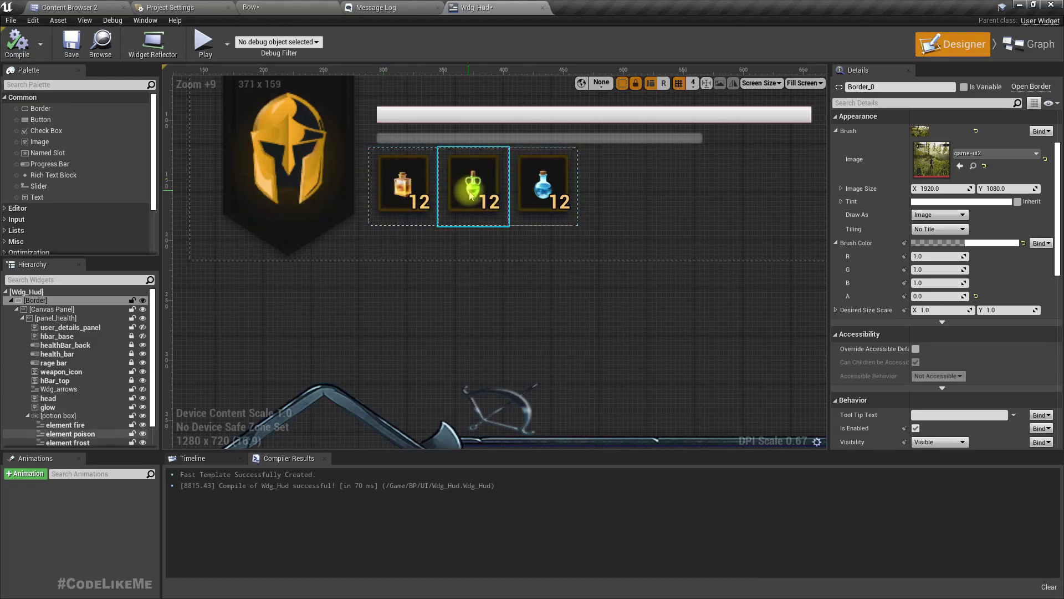
pyautogui.click(536, 183)
pyautogui.click(449, 194)
pyautogui.click(404, 186)
pyautogui.click(541, 189)
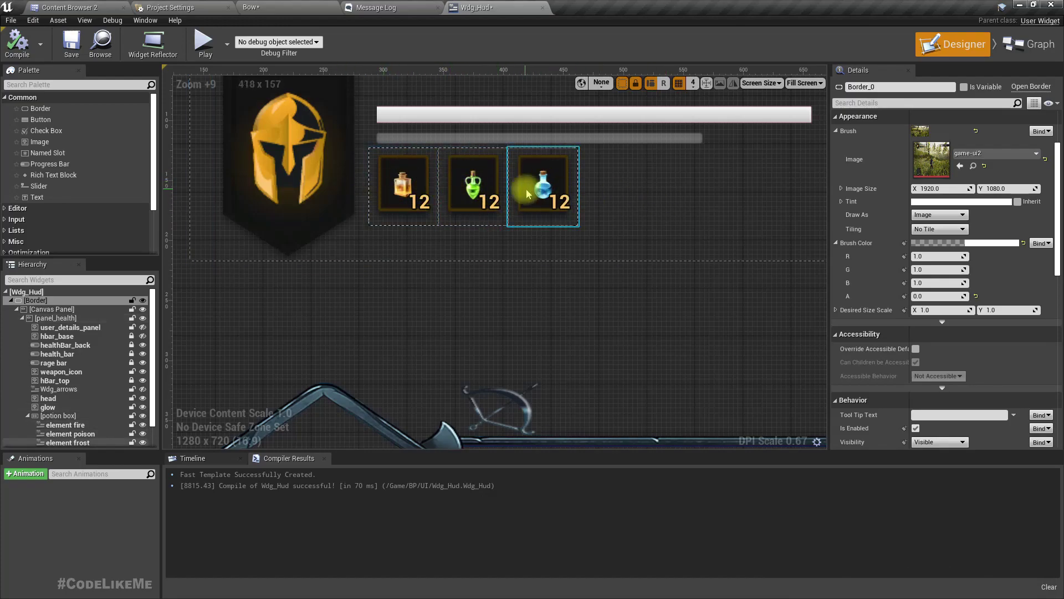
pyautogui.click(475, 189)
pyautogui.click(515, 206)
pyautogui.click(473, 191)
pyautogui.scroll(-6, 465, 194)
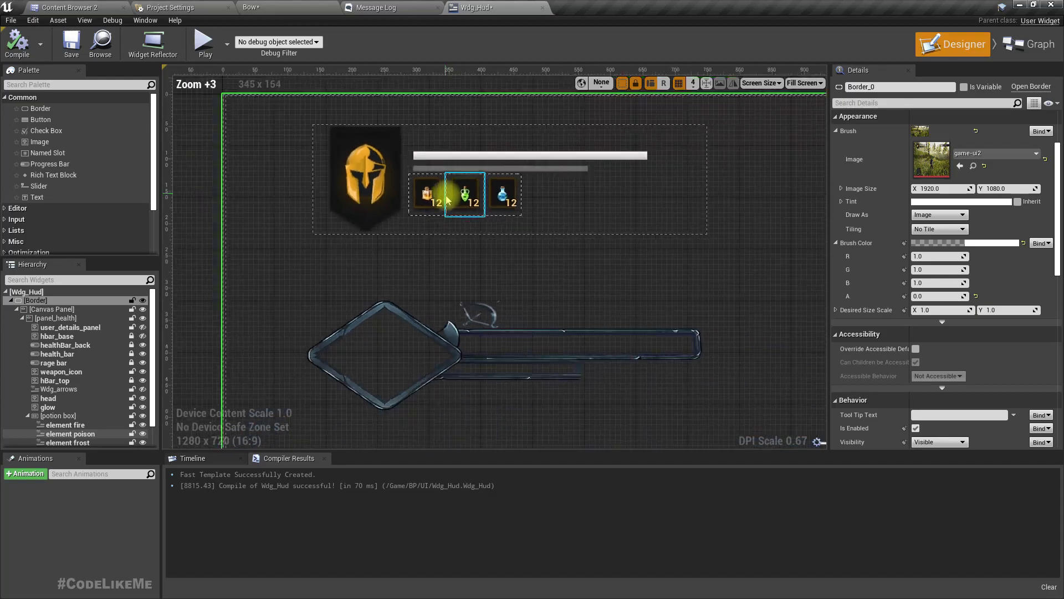
pyautogui.scroll(3, 482, 199)
pyautogui.moveTo(487, 201); pyautogui.dragTo(472, 316, button='right')
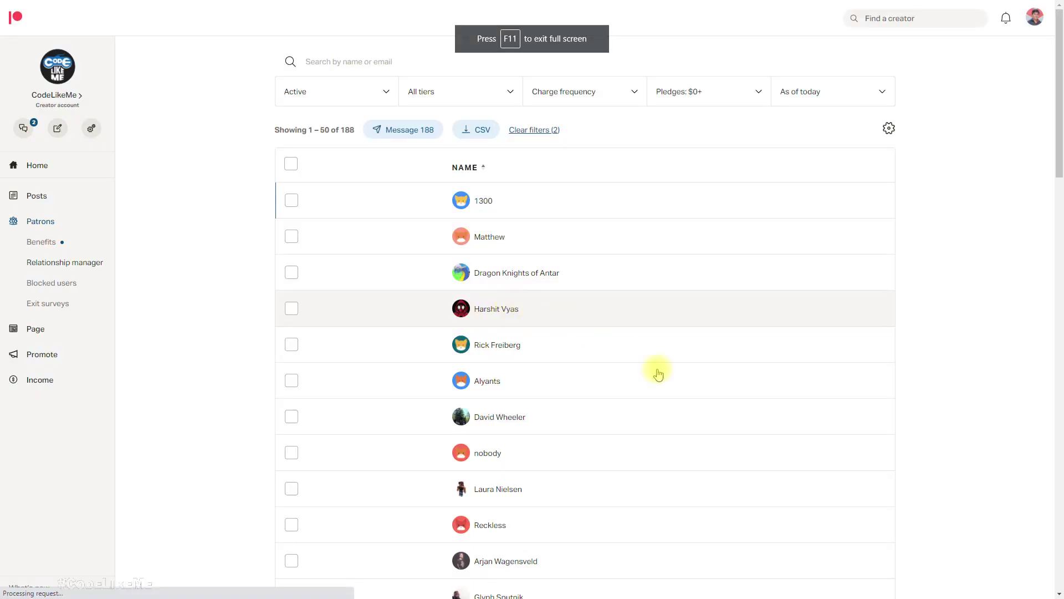
# Step: Switch to Patreon and look through the list of active patrons
pyautogui.scroll(-20, 660, 372)
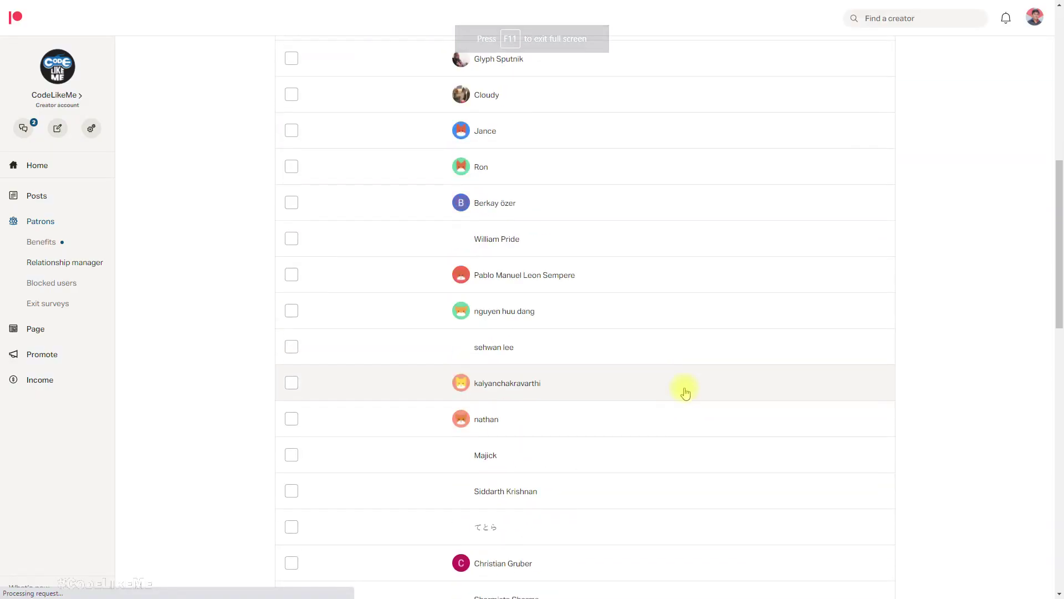
pyautogui.scroll(-15, 658, 495)
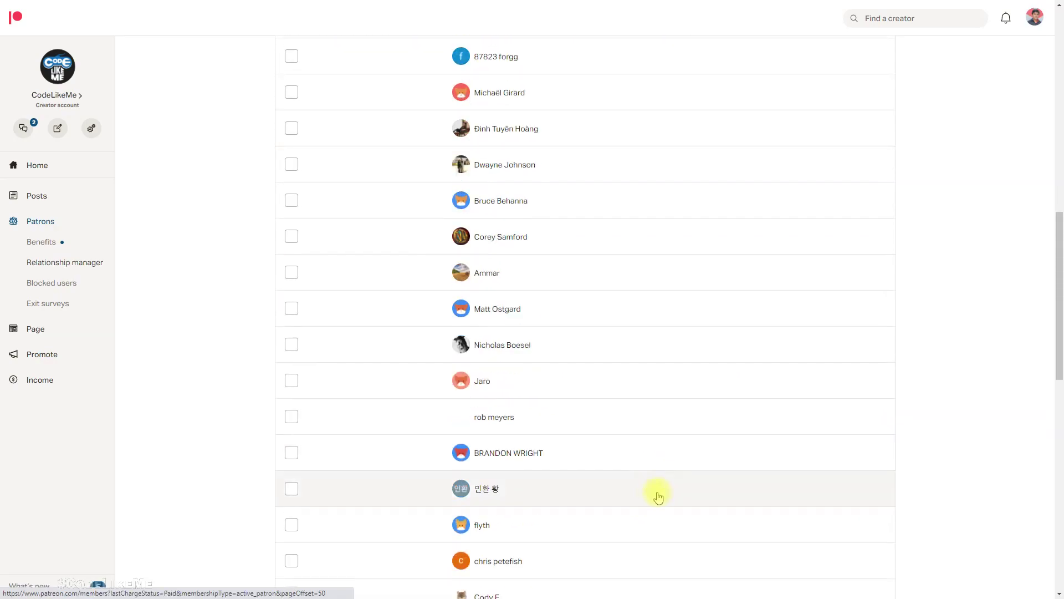
pyautogui.scroll(20, 610, 510)
pyautogui.scroll(5, 596, 514)
pyautogui.scroll(-20, 597, 519)
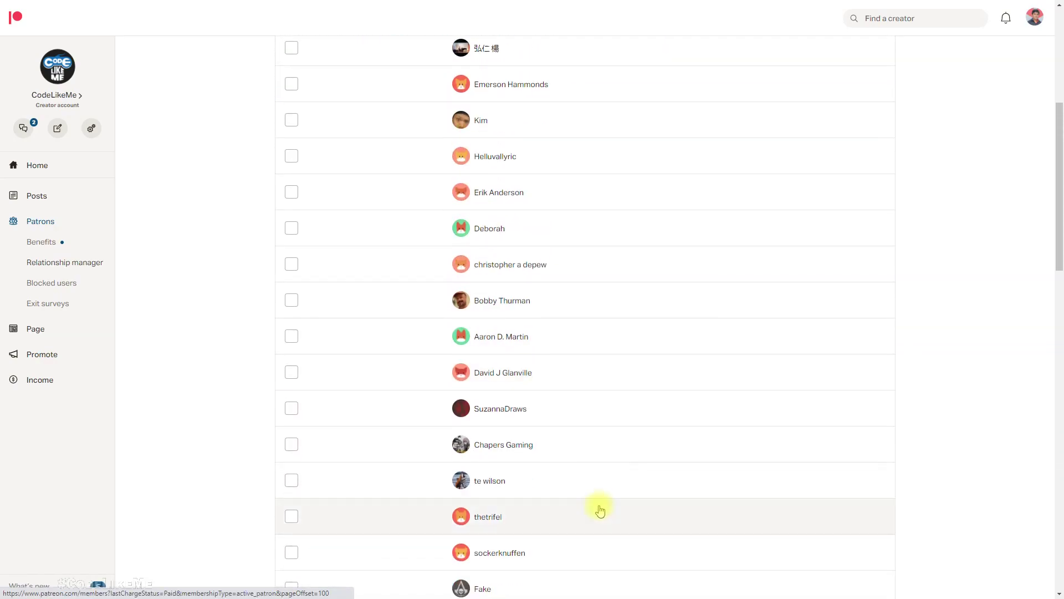
pyautogui.scroll(-20, 579, 510)
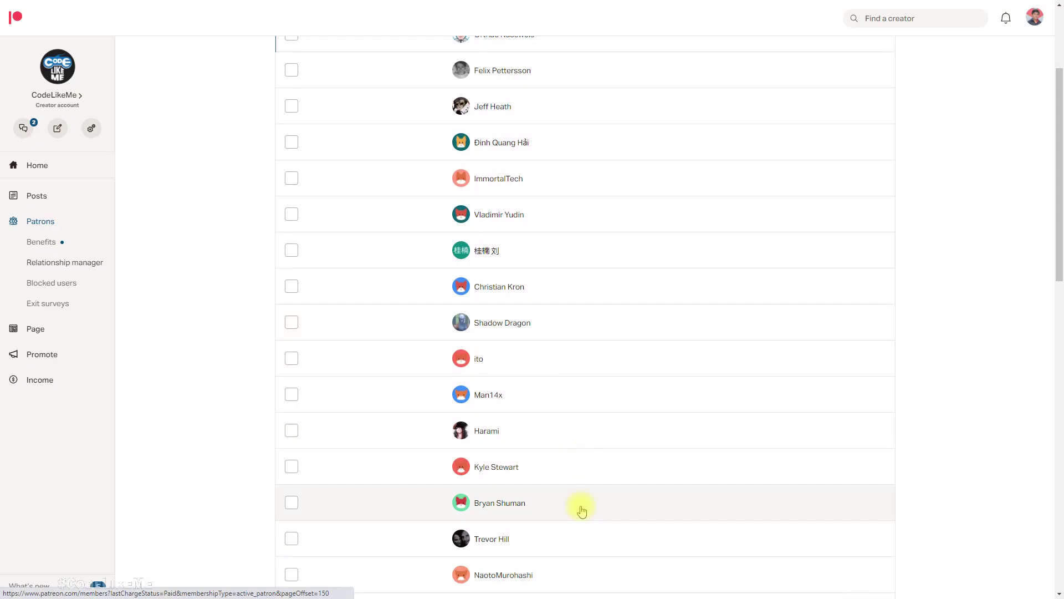
pyautogui.scroll(-1, 583, 519)
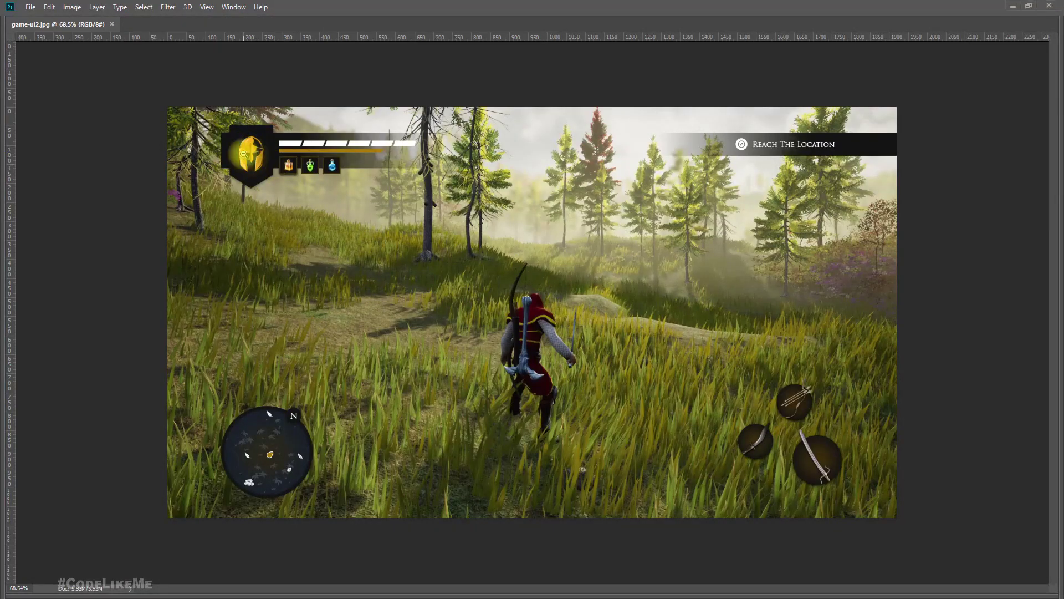
# Step: Compare the health panel in the game-ui2.jpg mockup in Photoshop with the Wdg_Hud layout in Unreal Editor
pyautogui.moveTo(242, 154); pyautogui.dragTo(280, 167)
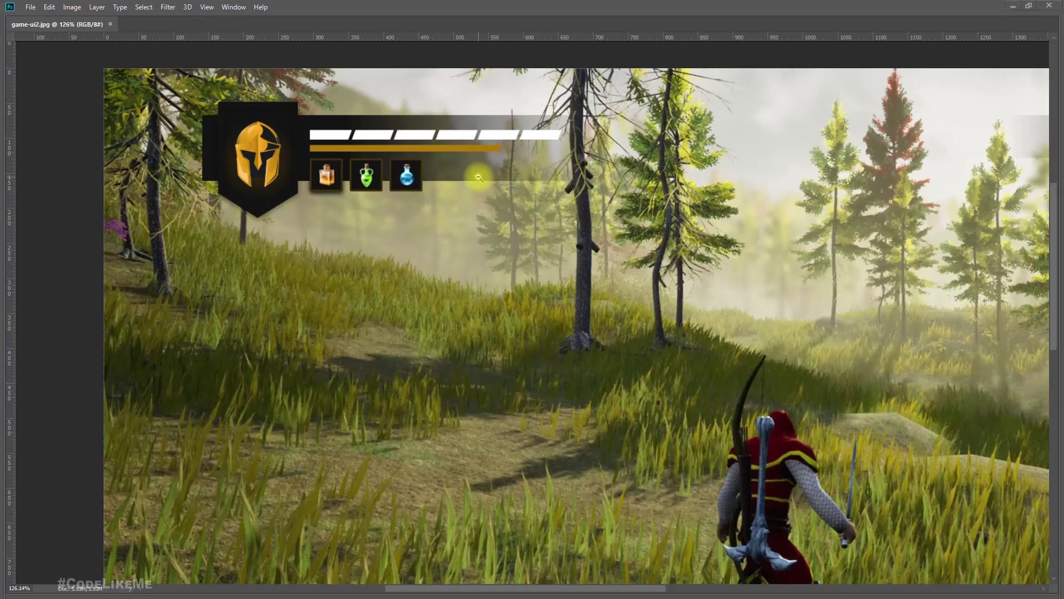
pyautogui.hotkey('alt', 'Tab')
pyautogui.click(291, 136)
pyautogui.scroll(4, 296, 147)
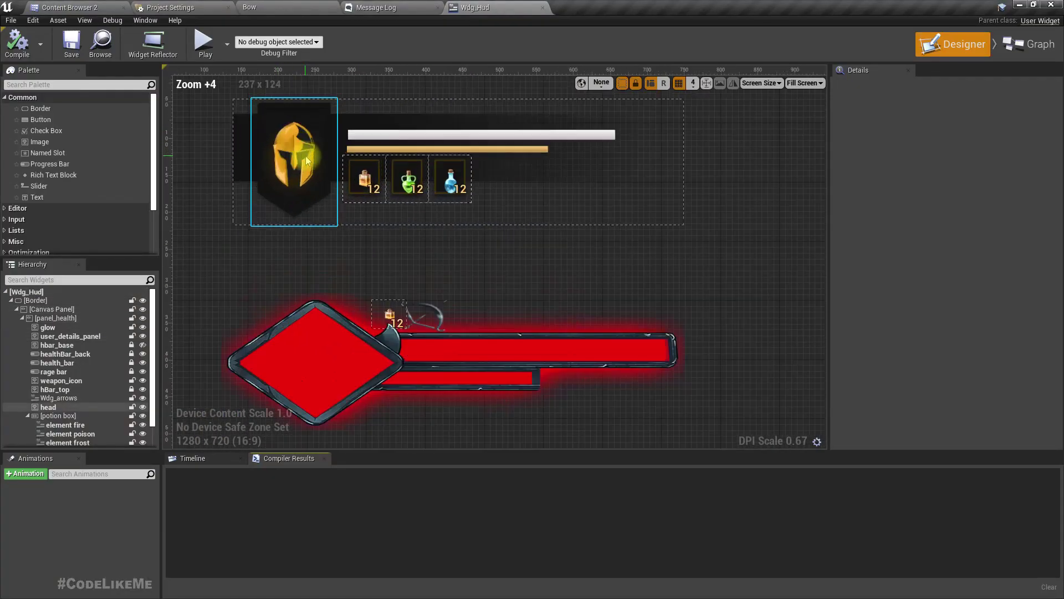
pyautogui.scroll(4, 306, 161)
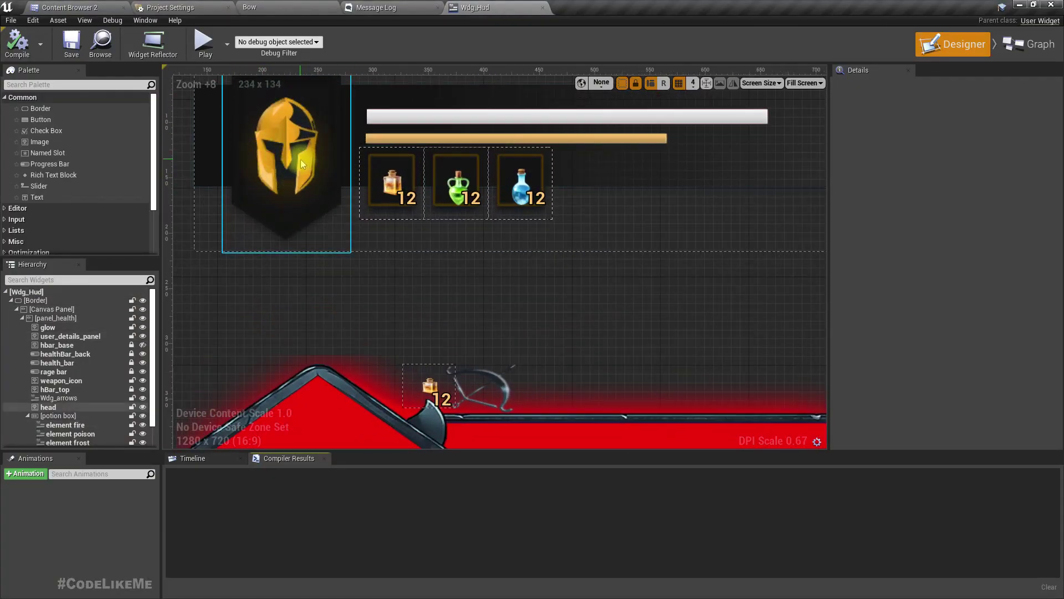
pyautogui.scroll(-3, 301, 162)
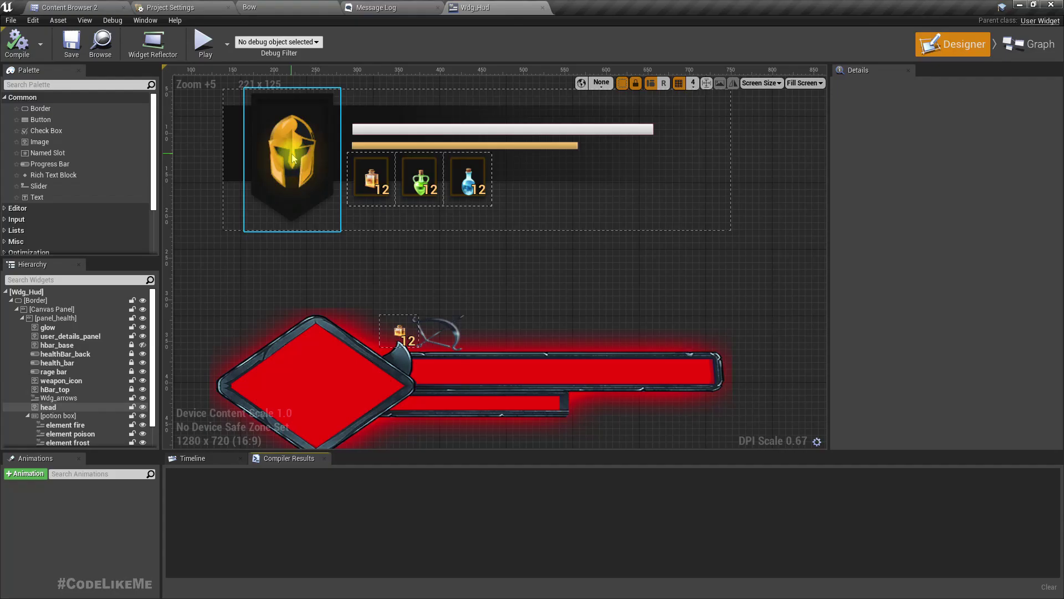
pyautogui.hotkey('alt', 'Tab')
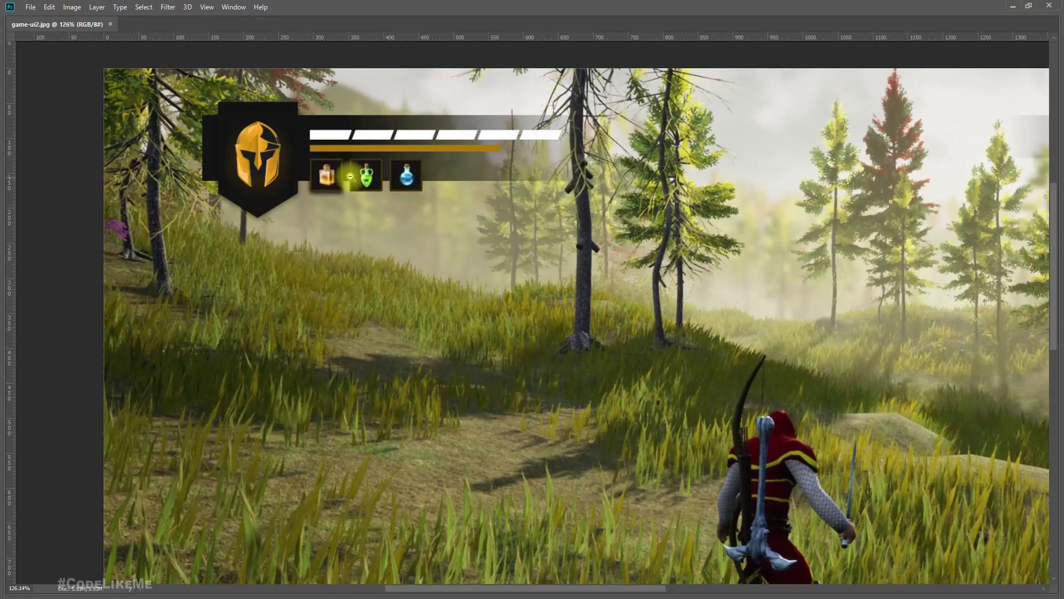
pyautogui.hotkey('alt', 'Tab')
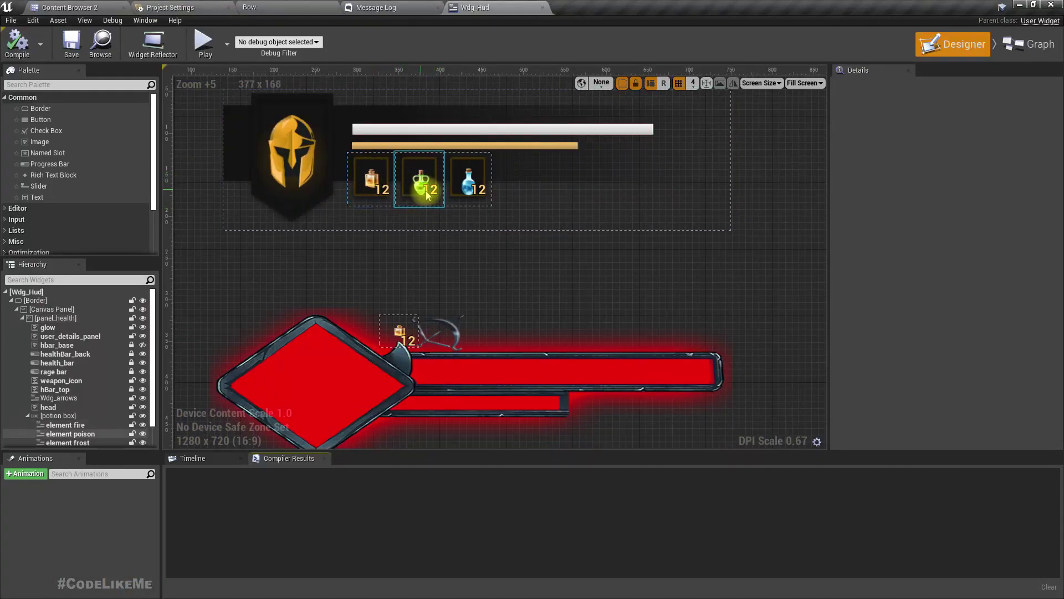
pyautogui.hotkey('alt', 'Tab')
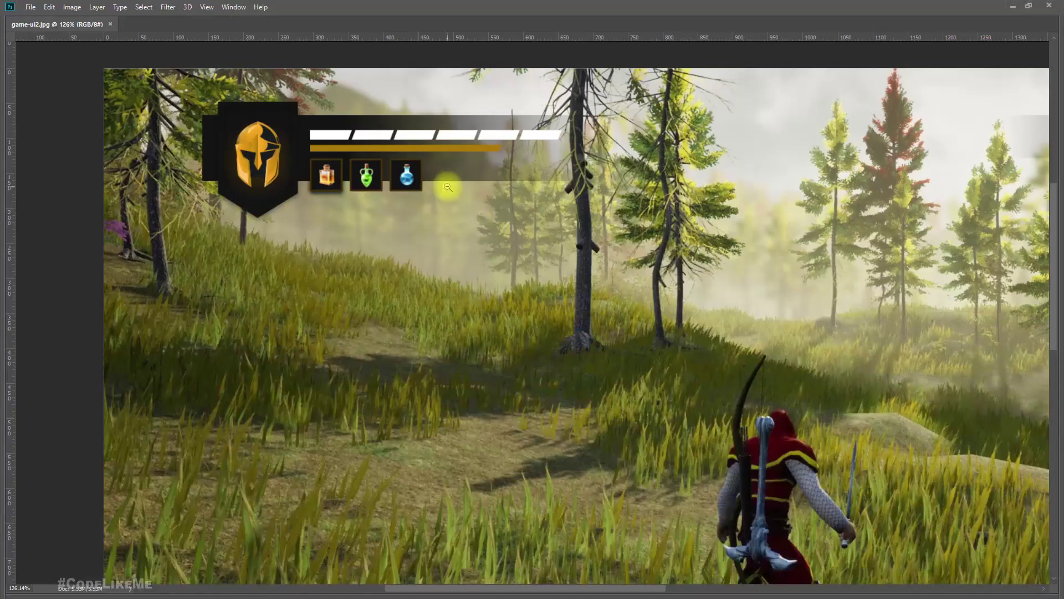
pyautogui.hotkey('alt', 'Tab')
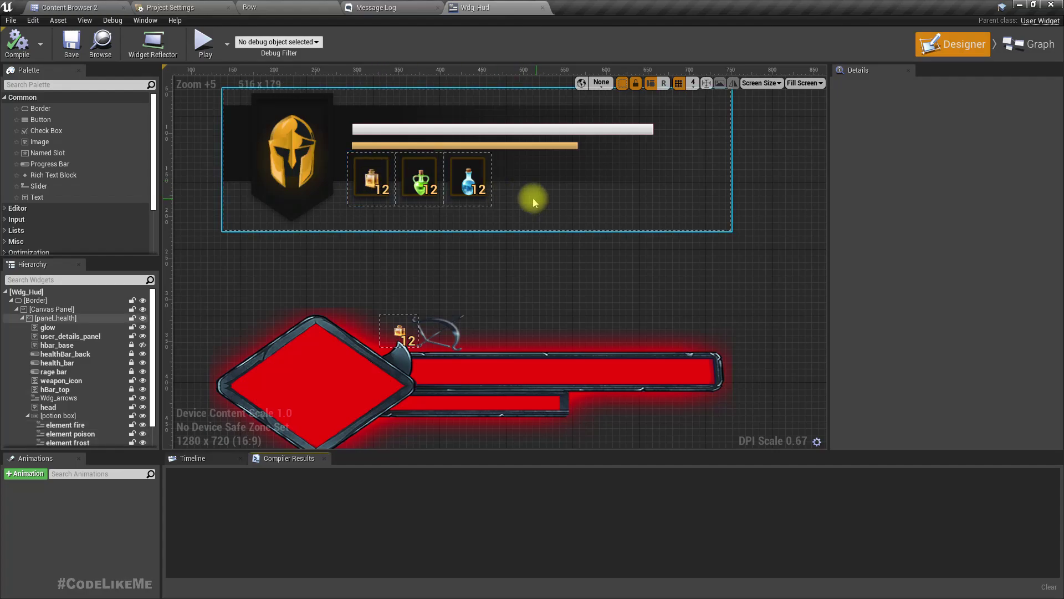
# Step: Select the fire potion slot in the HUD and open the BP/UI/inventory folder in the content browser
pyautogui.click(373, 184)
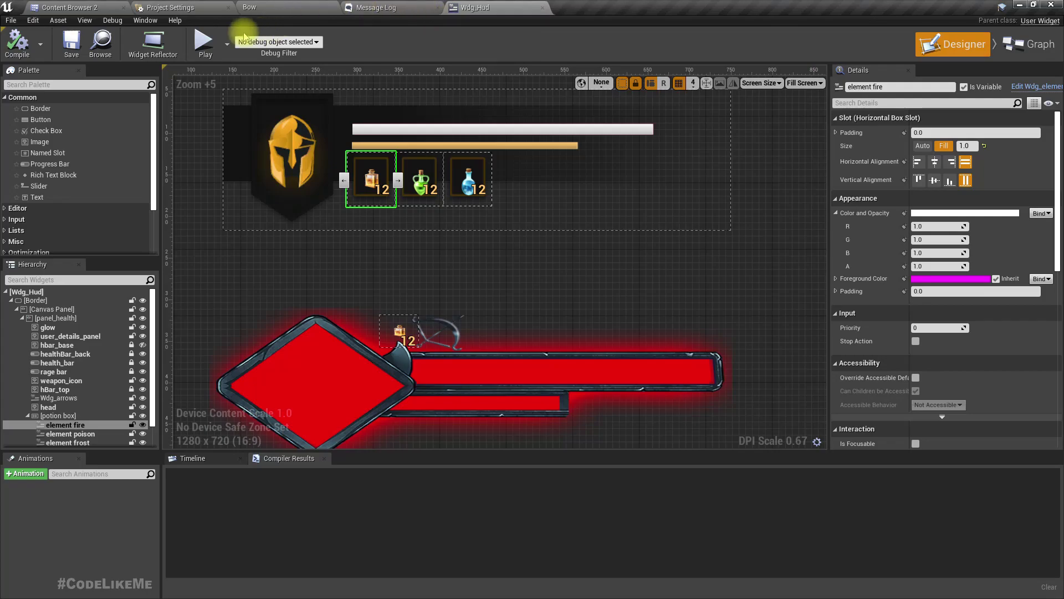
pyautogui.click(77, 8)
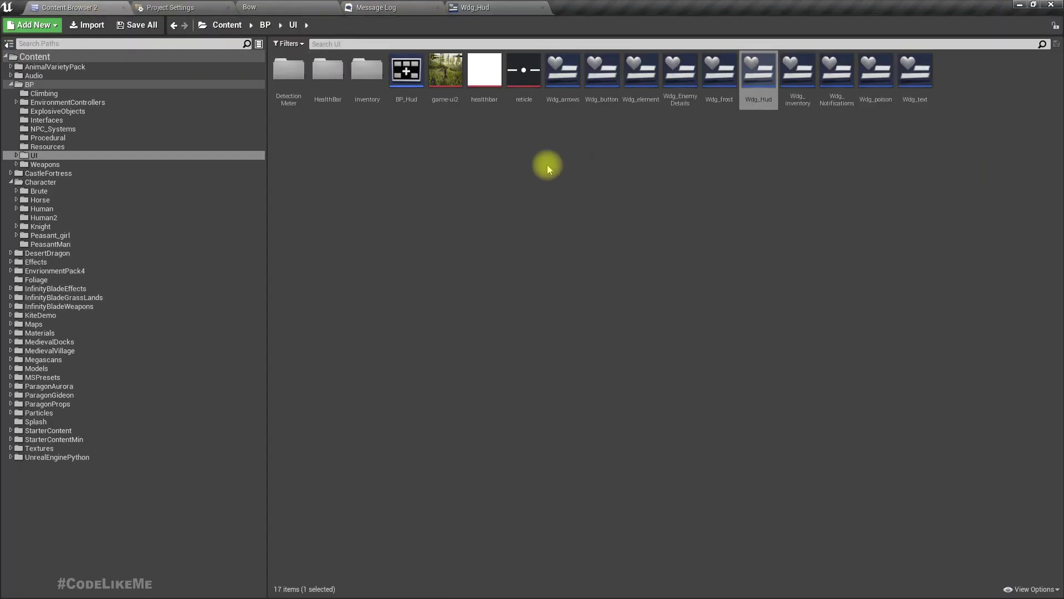
pyautogui.doubleClick(365, 76)
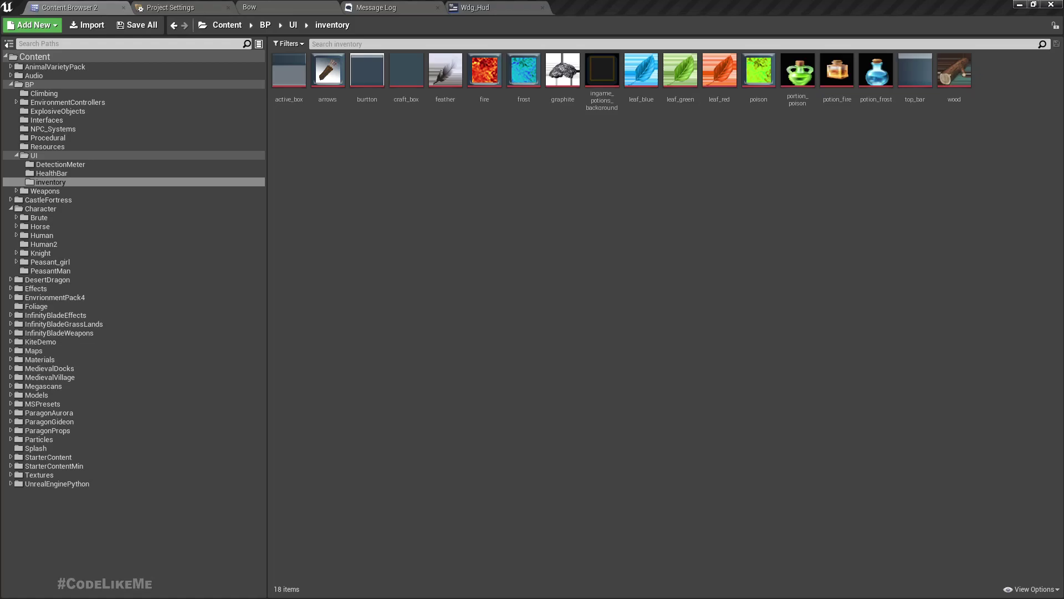
# Step: Switch to File Explorer and open potion_fire.png from the Slices folder in Photoshop
pyautogui.hotkey('alt', 'Tab')
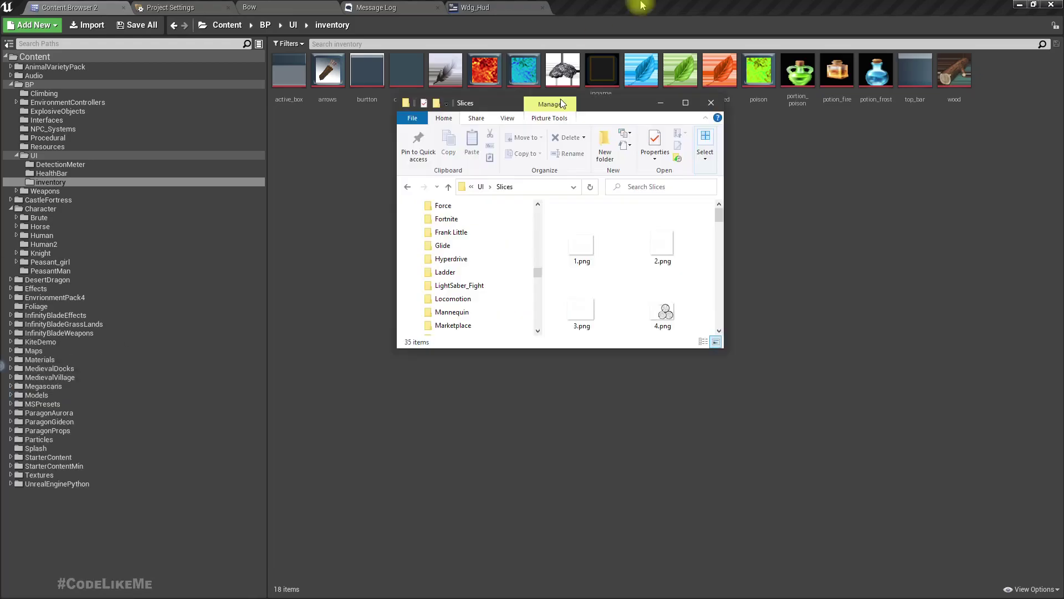
pyautogui.doubleClick(560, 99)
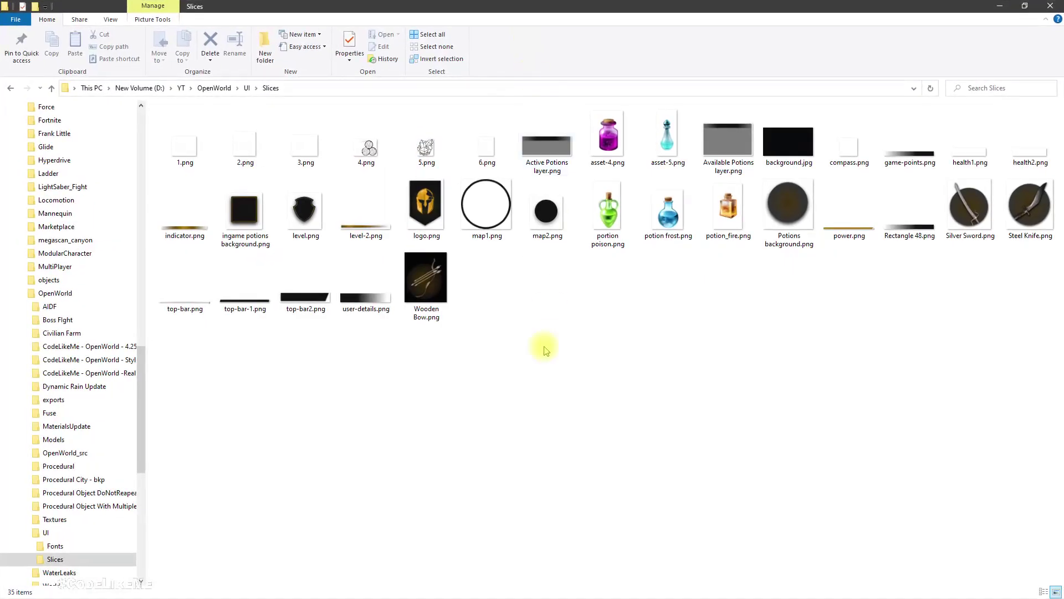
pyautogui.click(626, 246)
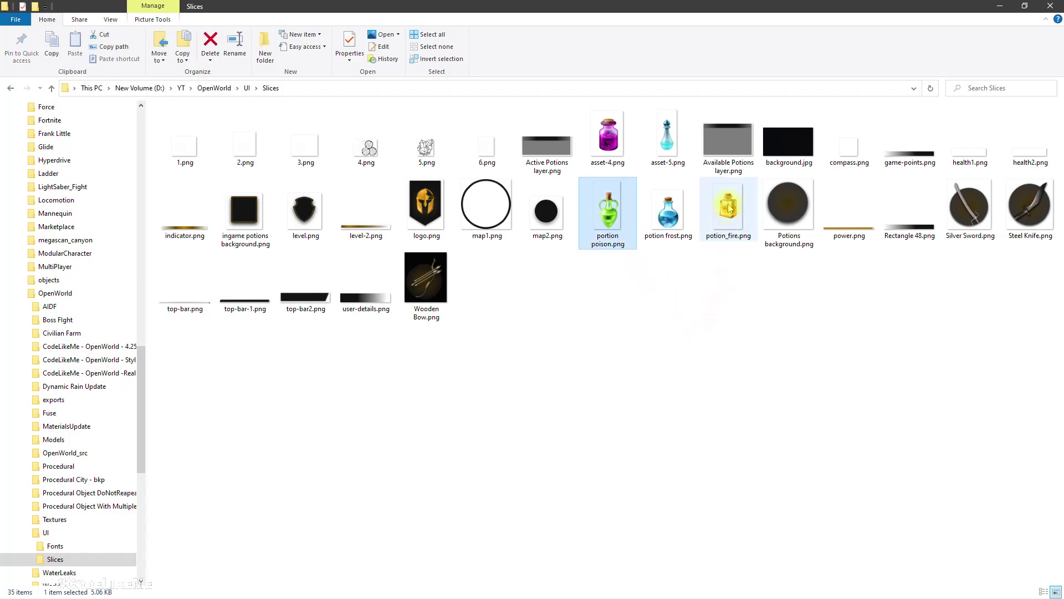
pyautogui.click(728, 211)
pyautogui.moveTo(725, 224); pyautogui.dragTo(719, 430)
pyautogui.hotkey('alt', 'Tab')
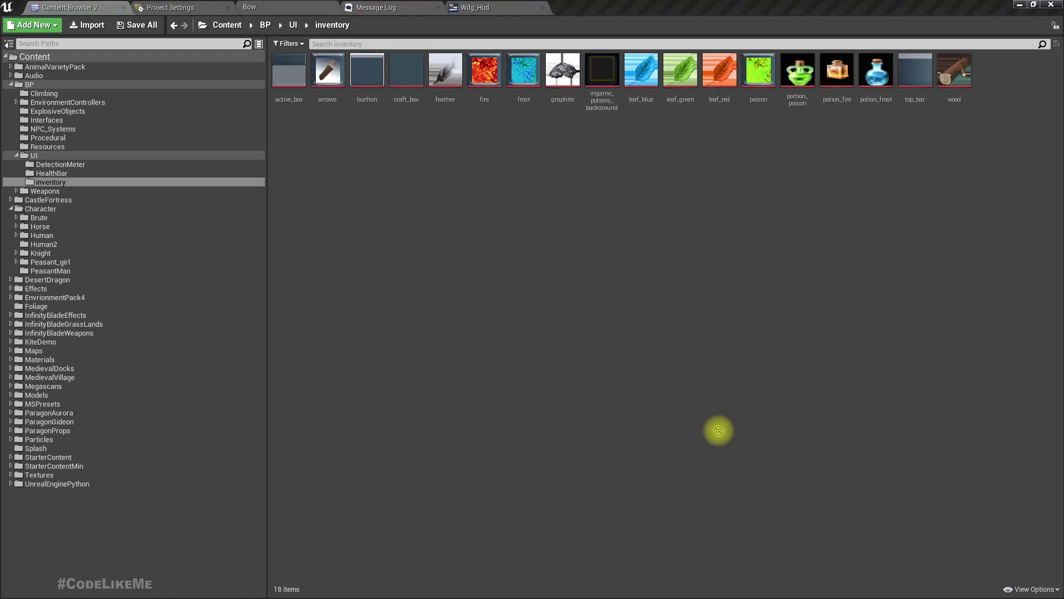
pyautogui.hotkey('alt', 'Tab')
pyautogui.moveTo(719, 430); pyautogui.dragTo(675, 12)
pyautogui.moveTo(535, 309); pyautogui.dragTo(572, 347)
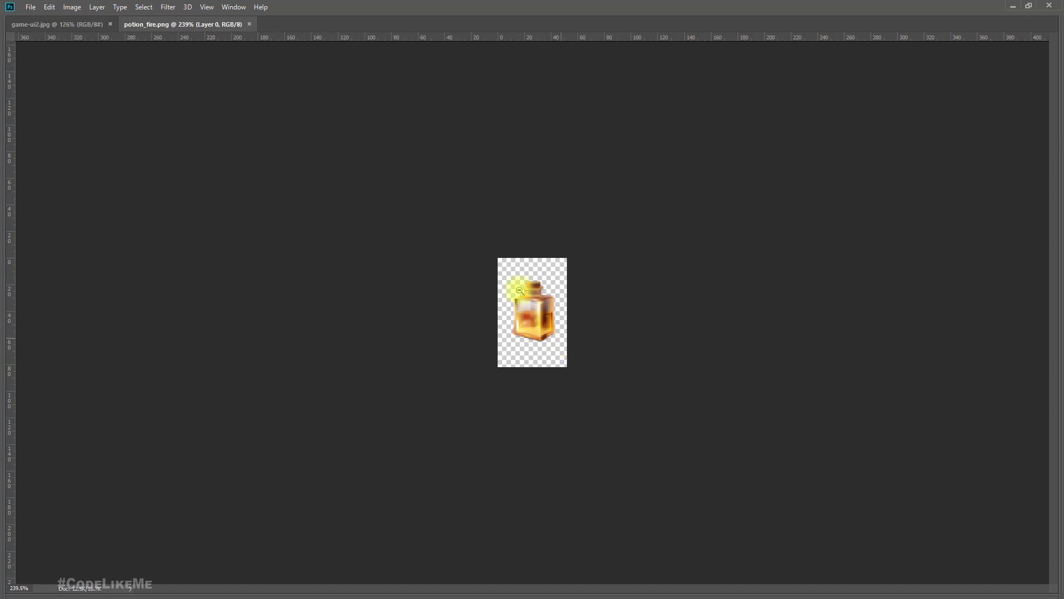
# Step: Resize the canvas of potion_fire.png to 64 by 64 pixels with a centred anchor, accepting the clipping
pyautogui.press('Tab')
pyautogui.click(83, 7)
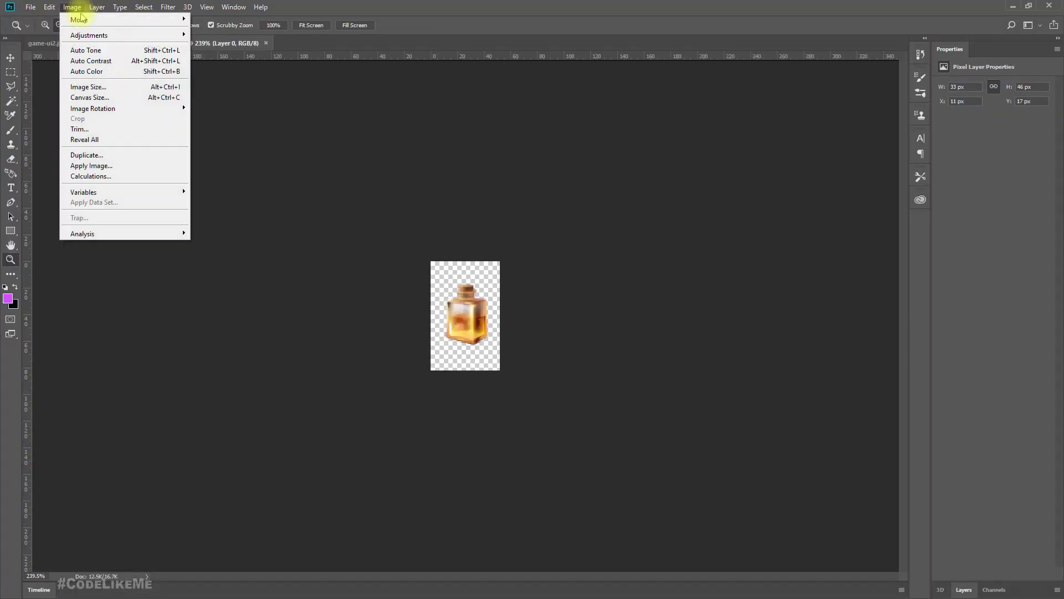
pyautogui.click(103, 99)
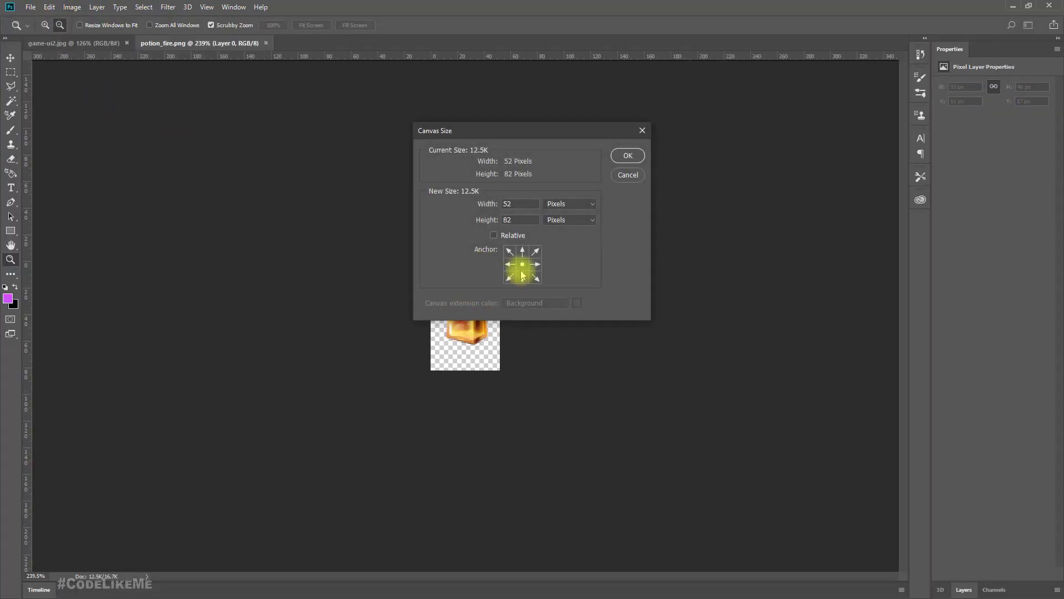
pyautogui.doubleClick(522, 205)
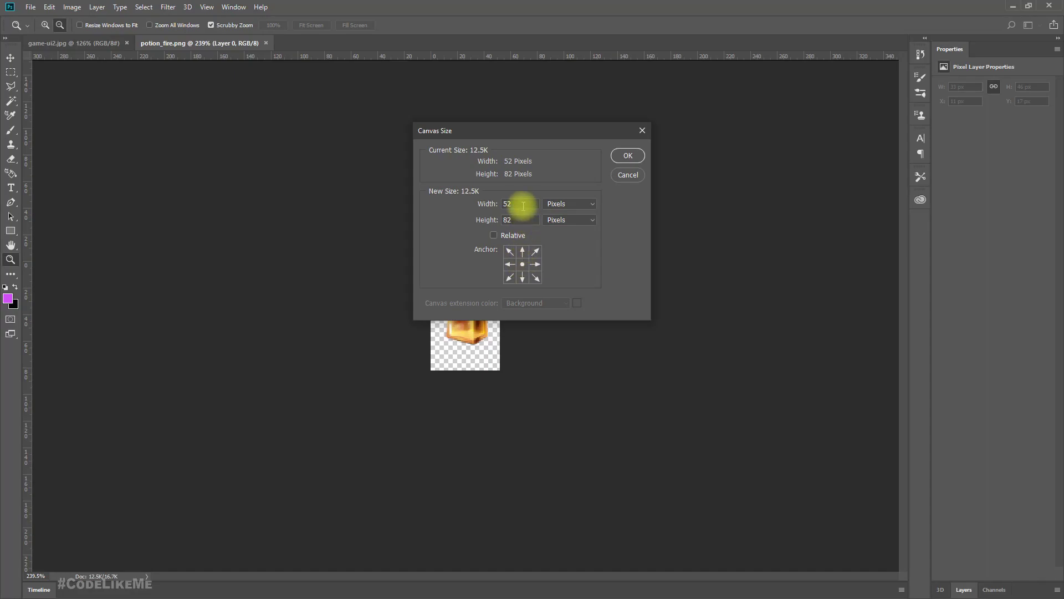
pyautogui.write('60')
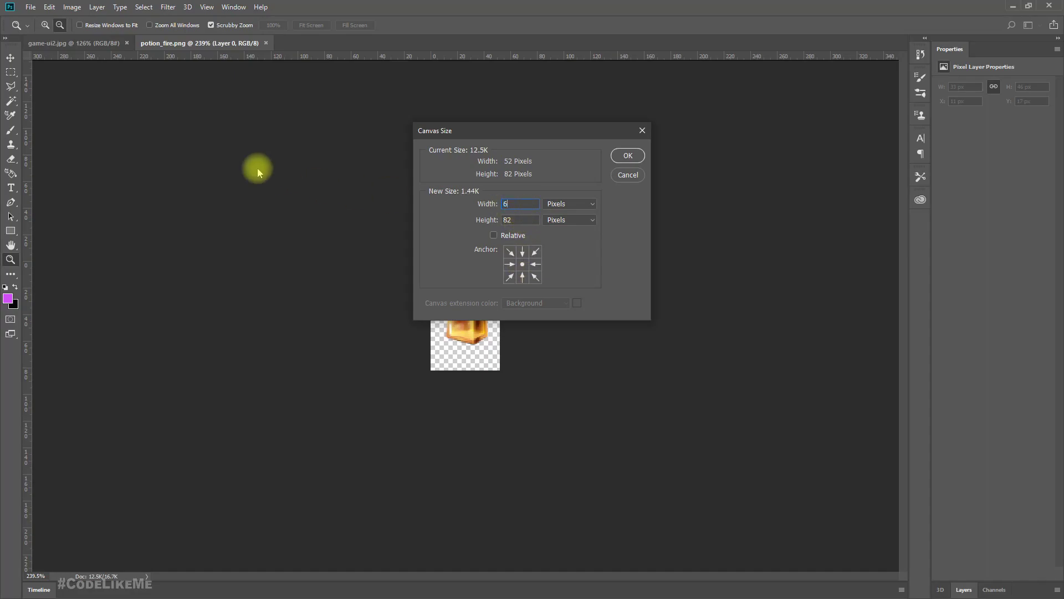
pyautogui.press('Tab')
pyautogui.write('6')
pyautogui.click(523, 203)
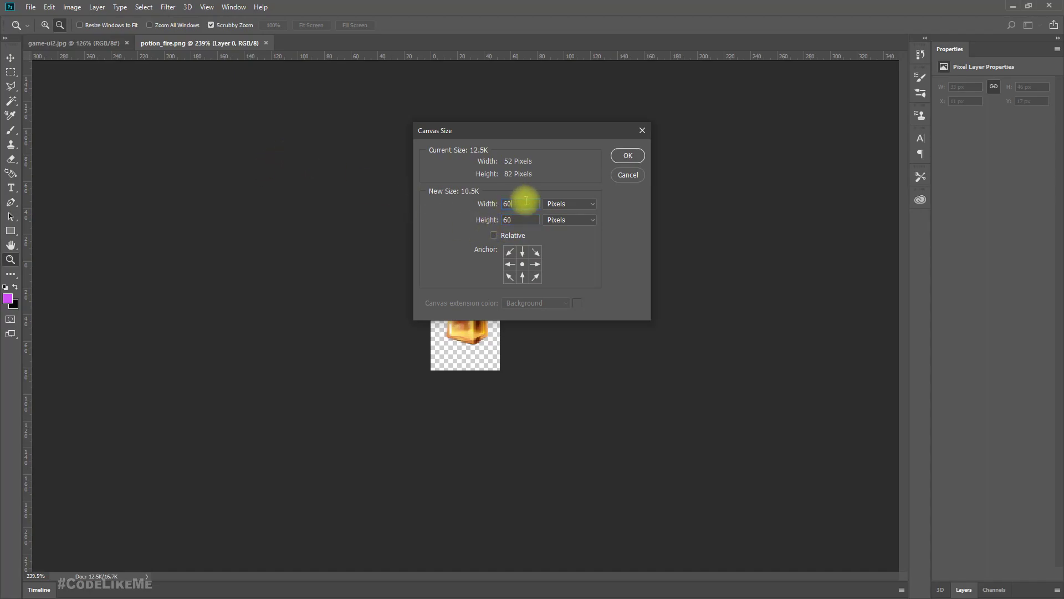
pyautogui.write('64')
pyautogui.press('Tab')
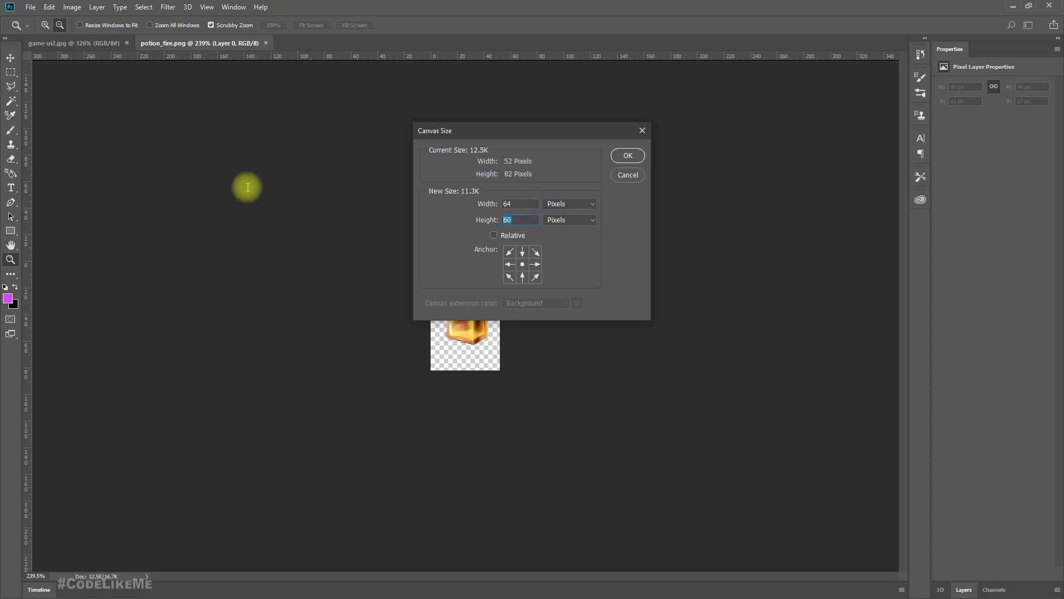
pyautogui.press('Return')
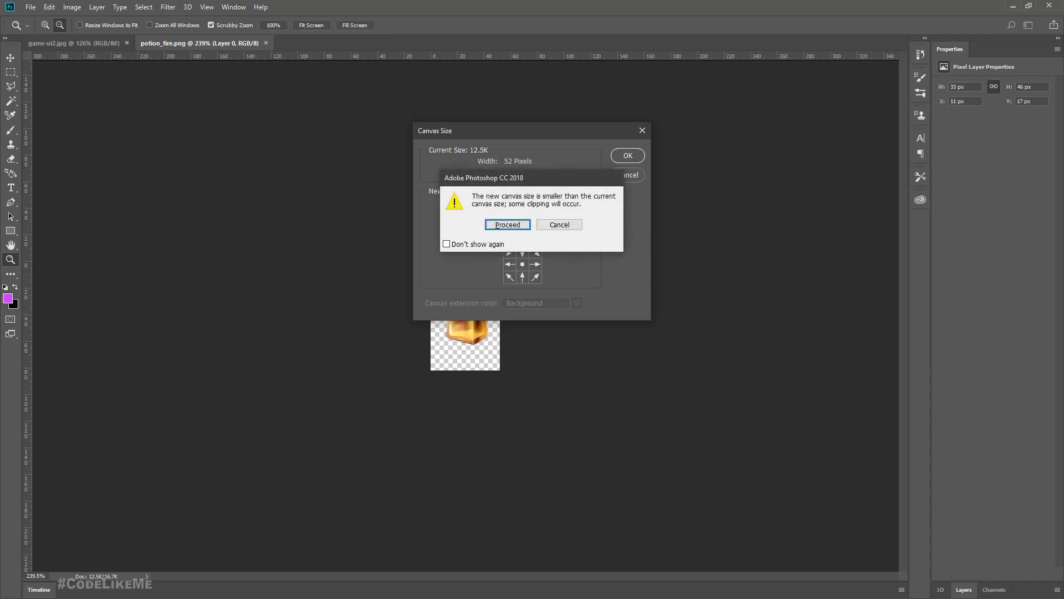
pyautogui.press('Return')
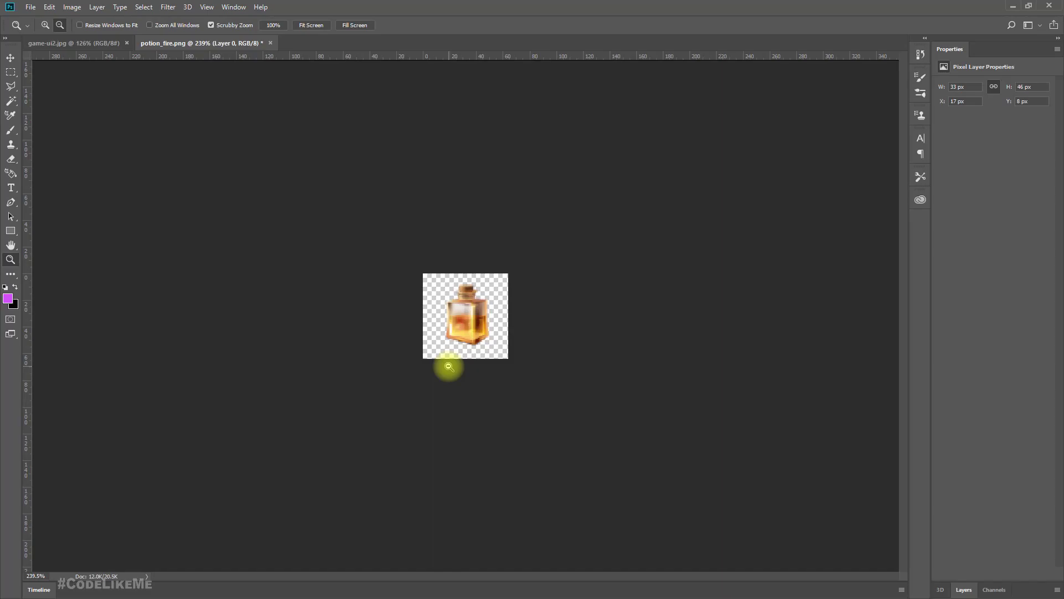
# Step: Reposition the fire potion bottle at the centre of the square canvas and save the image
pyautogui.hotkey('alt', 'Tab')
pyautogui.hotkey('alt', 'Tab')
pyautogui.hotkey('alt', 'Tab')
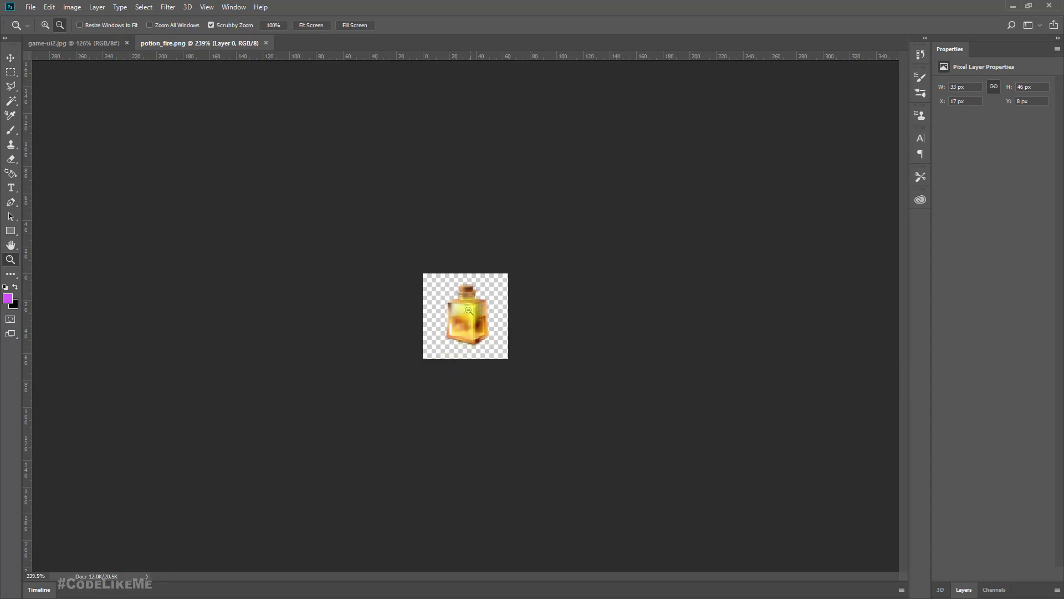
pyautogui.press('v')
pyautogui.moveTo(477, 329)
pyautogui.mouseDown()
pyautogui.moveTo(490, 310)
pyautogui.moveTo(485, 342)
pyautogui.mouseUp()
pyautogui.press('super+x')
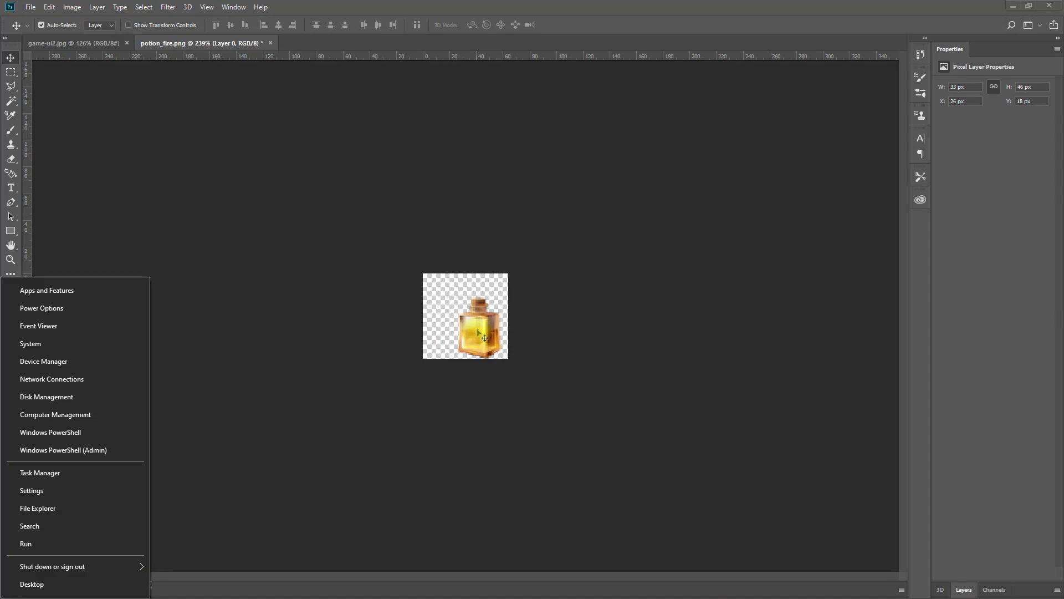
pyautogui.press('Escape')
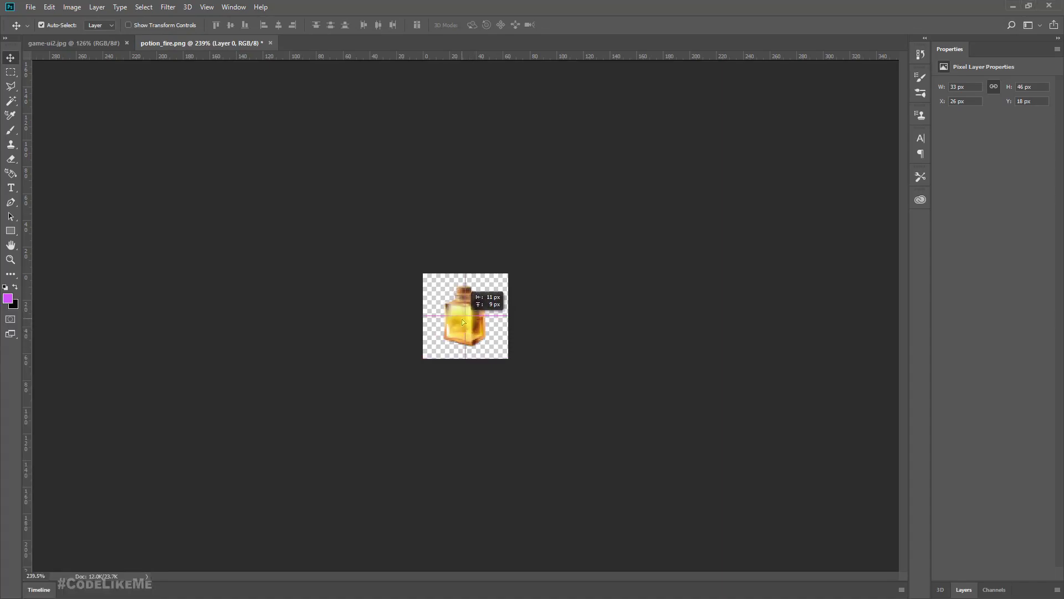
pyautogui.moveTo(463, 321); pyautogui.dragTo(463, 322)
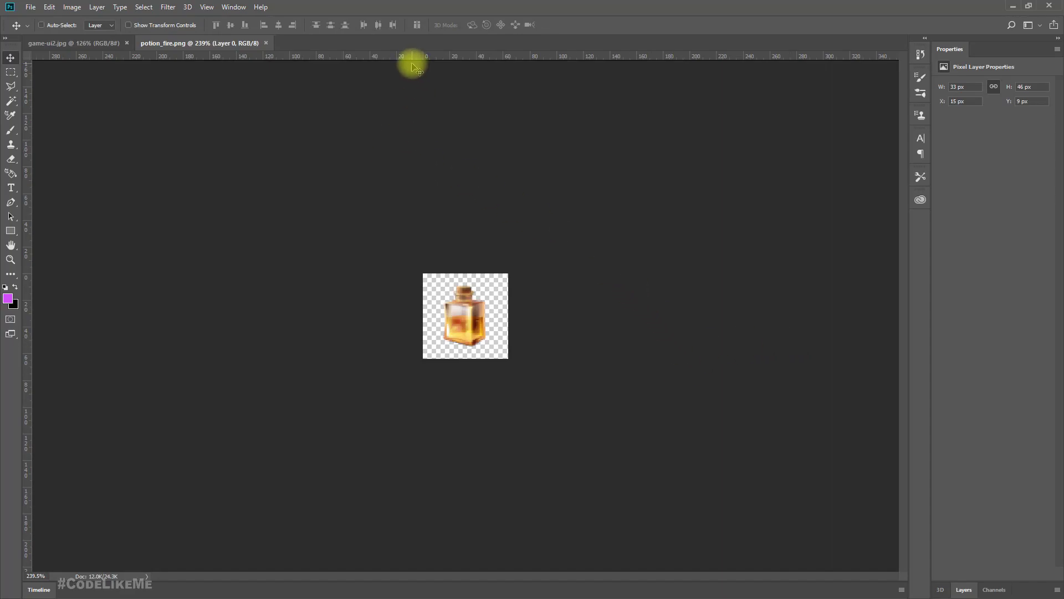
pyautogui.hotkey('alt', 'Tab')
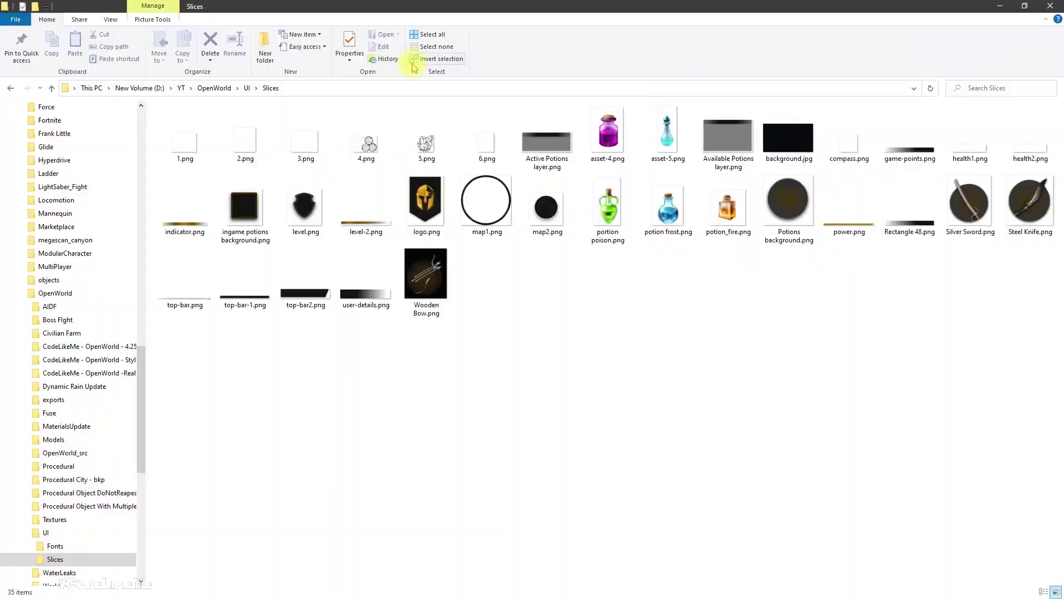
pyautogui.click(710, 224)
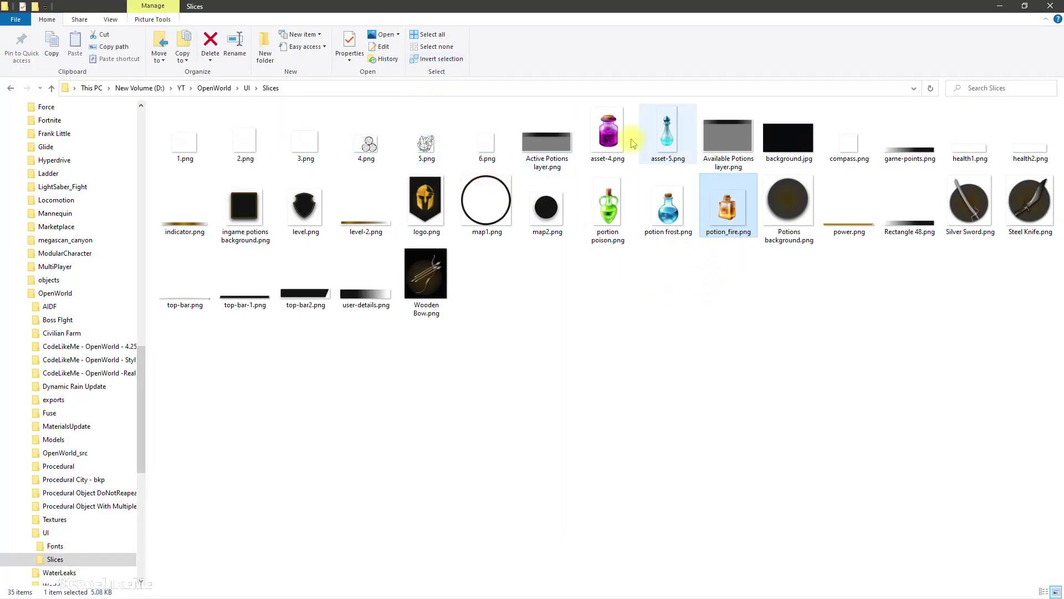
pyautogui.keyDown('ctrl'); pyautogui.click(683, 222); pyautogui.keyUp('ctrl')
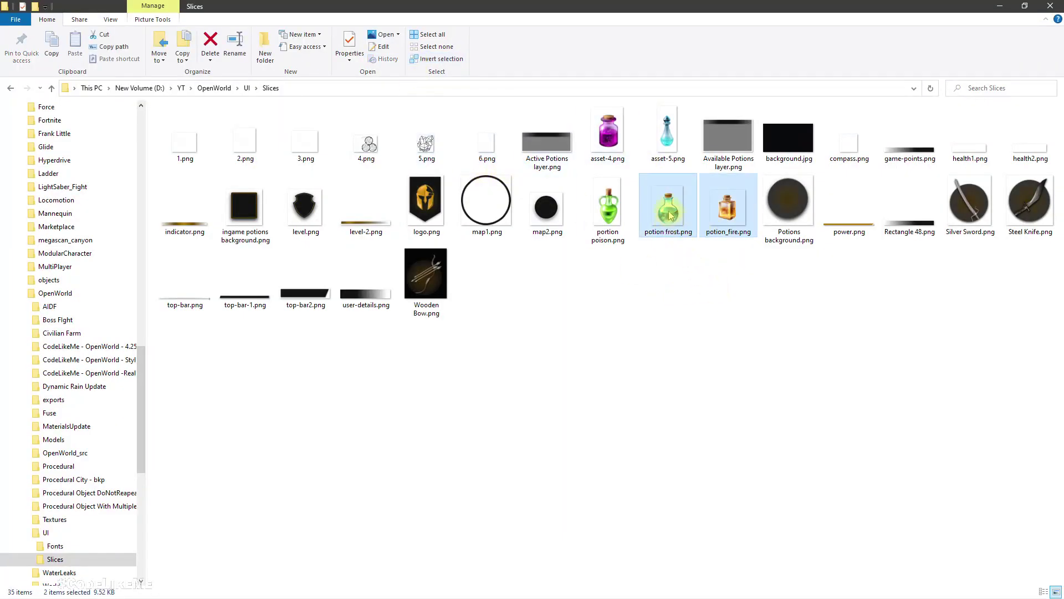
pyautogui.moveTo(671, 215); pyautogui.dragTo(529, 17)
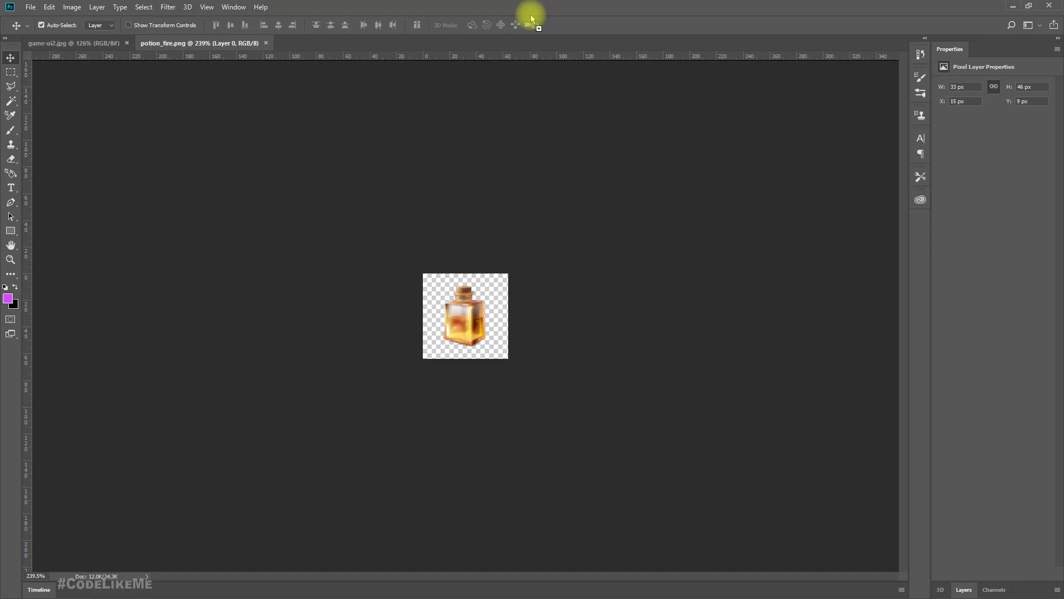
pyautogui.moveTo(530, 14); pyautogui.dragTo(530, 15)
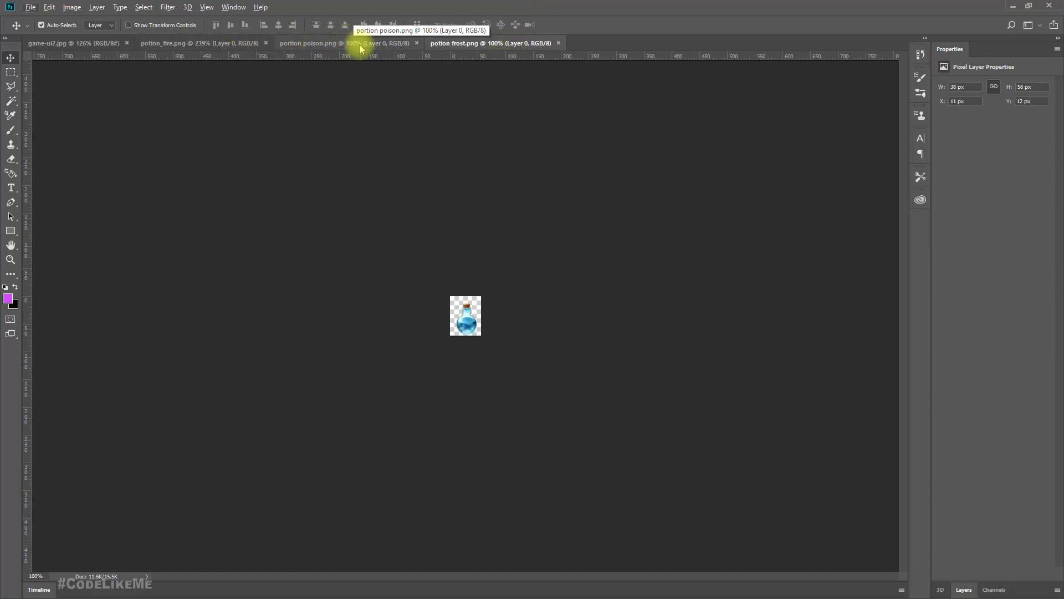
pyautogui.click(417, 43)
pyautogui.click(408, 44)
# Step: Place portion poison.png from the Slices folder into the potion_fire.png document, scaled to about 81% width and 80% height
pyautogui.hotkey('alt', 'Tab')
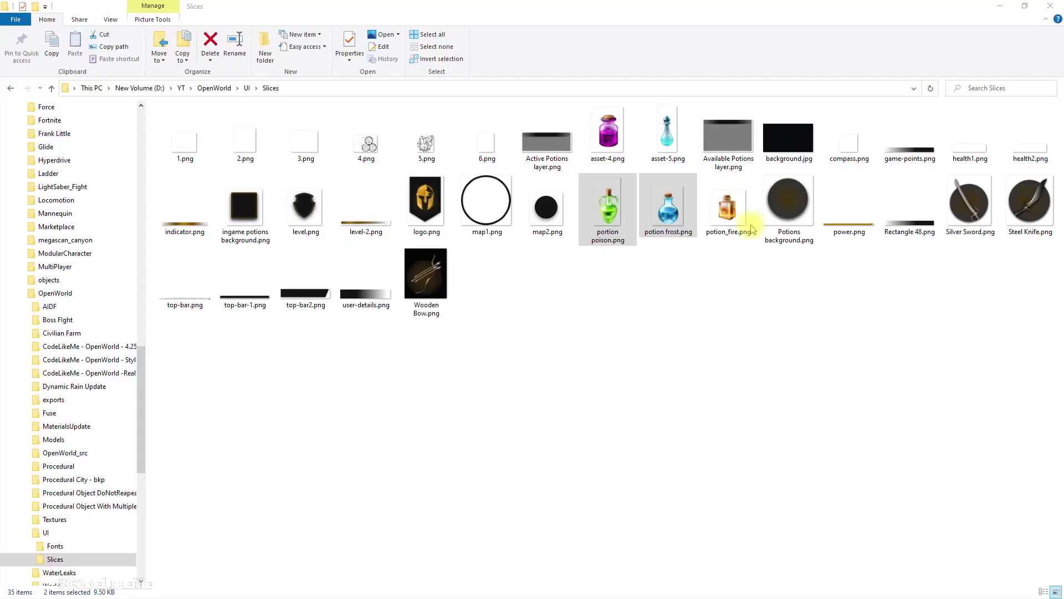
pyautogui.moveTo(608, 205); pyautogui.dragTo(463, 316)
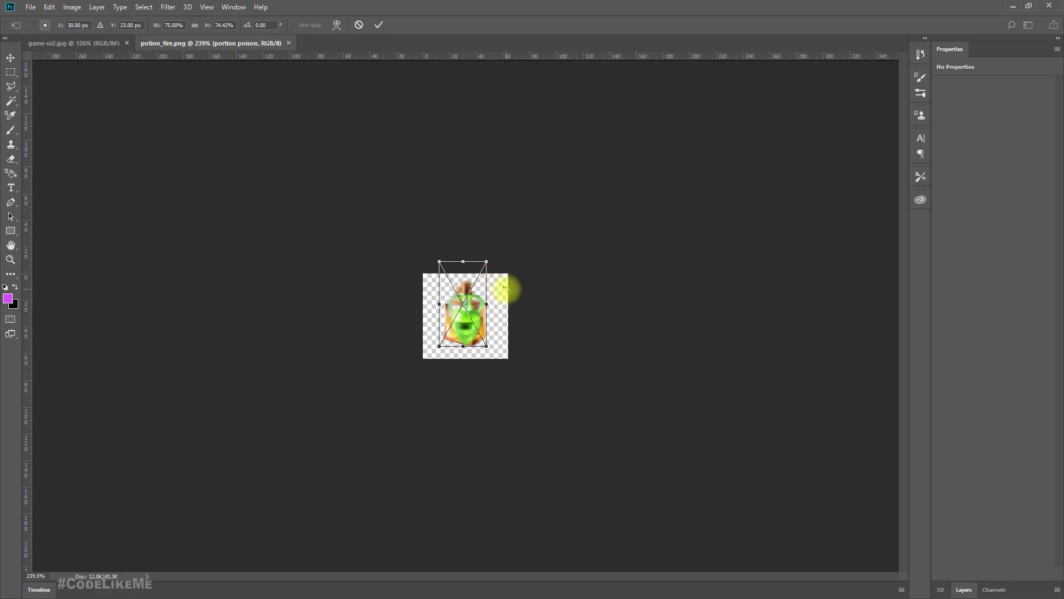
pyautogui.hotkey('ctrl', '+')
pyautogui.hotkey('ctrl', '+')
pyautogui.hotkey('ctrl', '+')
pyautogui.hotkey('ctrl', '+')
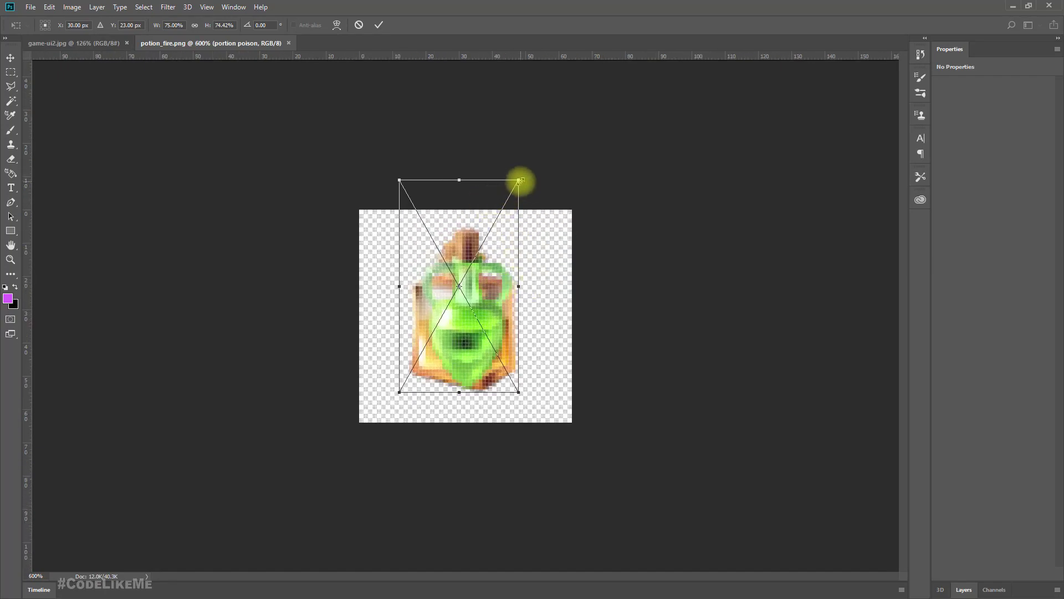
pyautogui.moveTo(518, 178); pyautogui.dragTo(540, 180)
pyautogui.moveTo(483, 288); pyautogui.dragTo(482, 299)
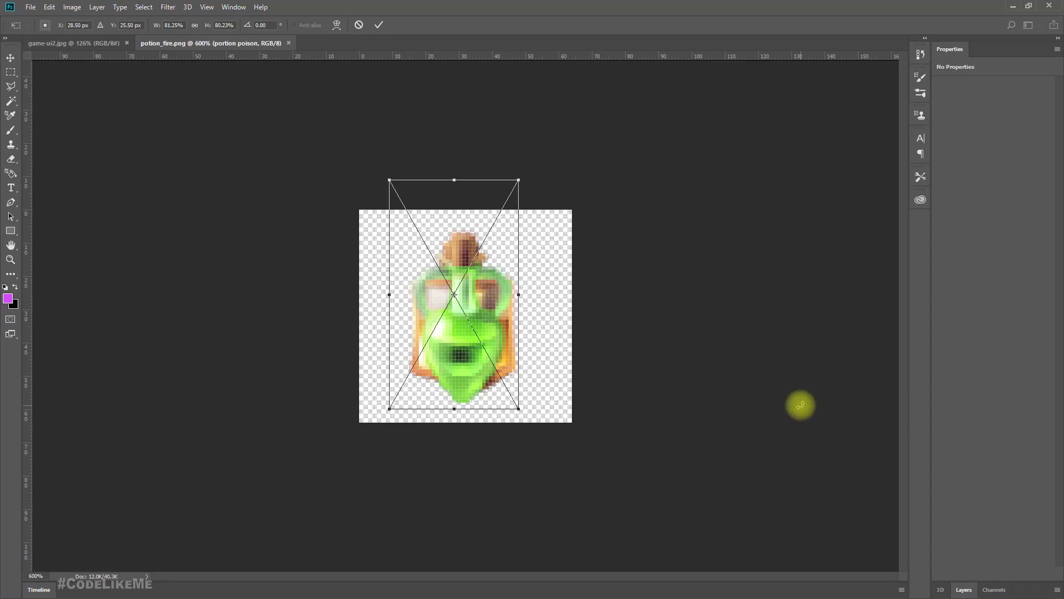
pyautogui.press('Return')
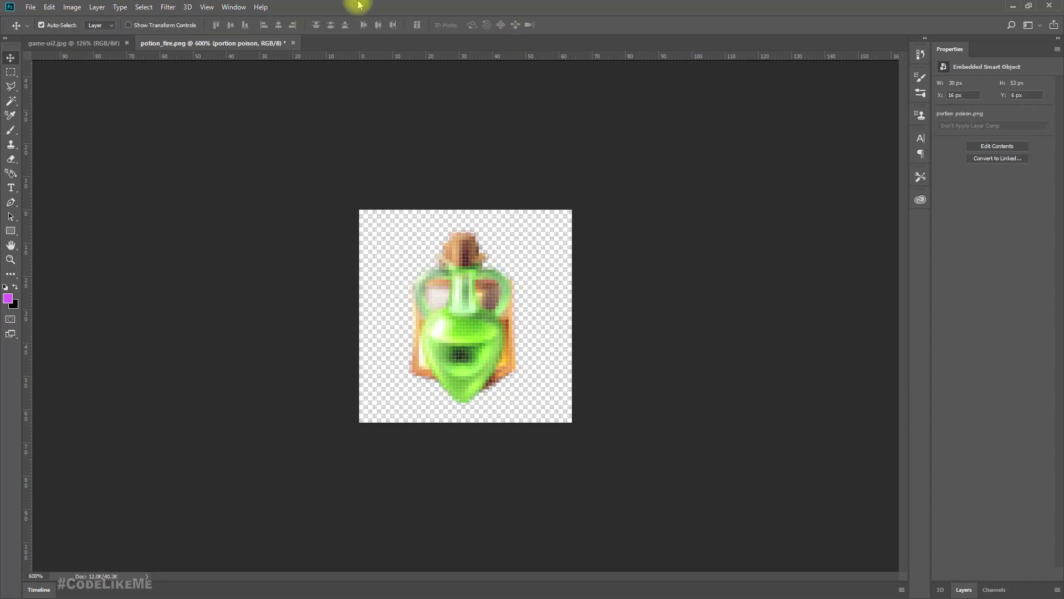
# Step: Add a horizontal and a vertical guide through the canvas centre, checking the canvas size to fine-tune the horizontal guide
pyautogui.moveTo(480, 60); pyautogui.dragTo(507, 318)
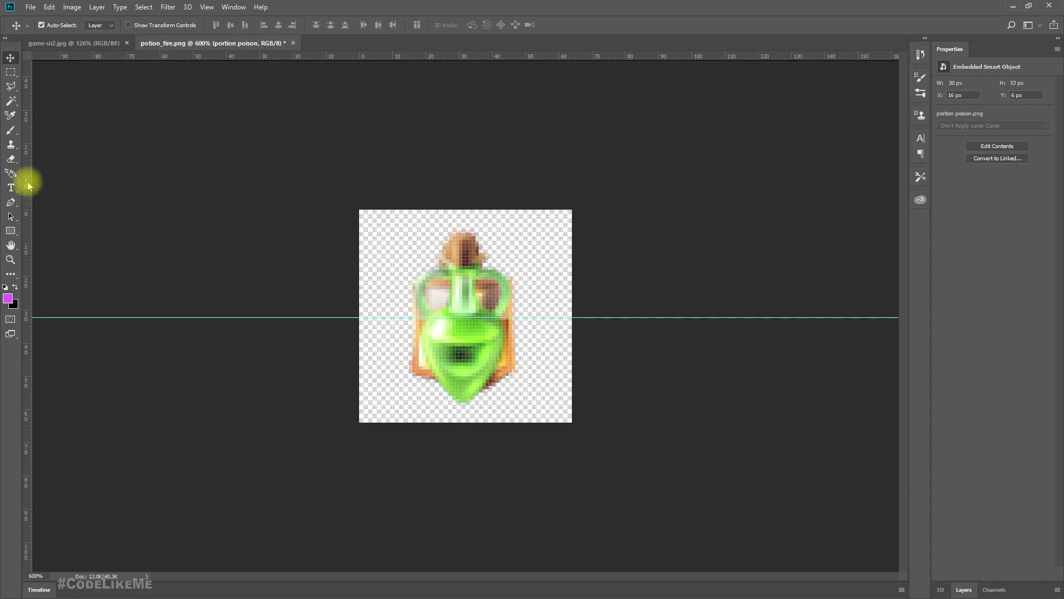
pyautogui.moveTo(29, 184); pyautogui.dragTo(469, 211)
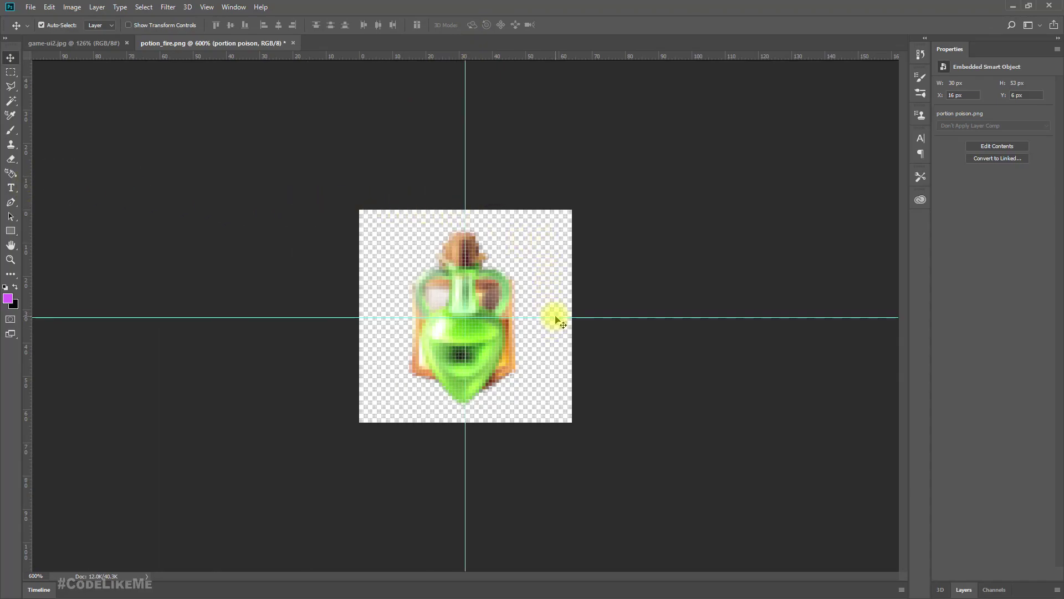
pyautogui.moveTo(556, 318)
pyautogui.mouseDown()
pyautogui.moveTo(553, 330)
pyautogui.moveTo(555, 320)
pyautogui.mouseUp()
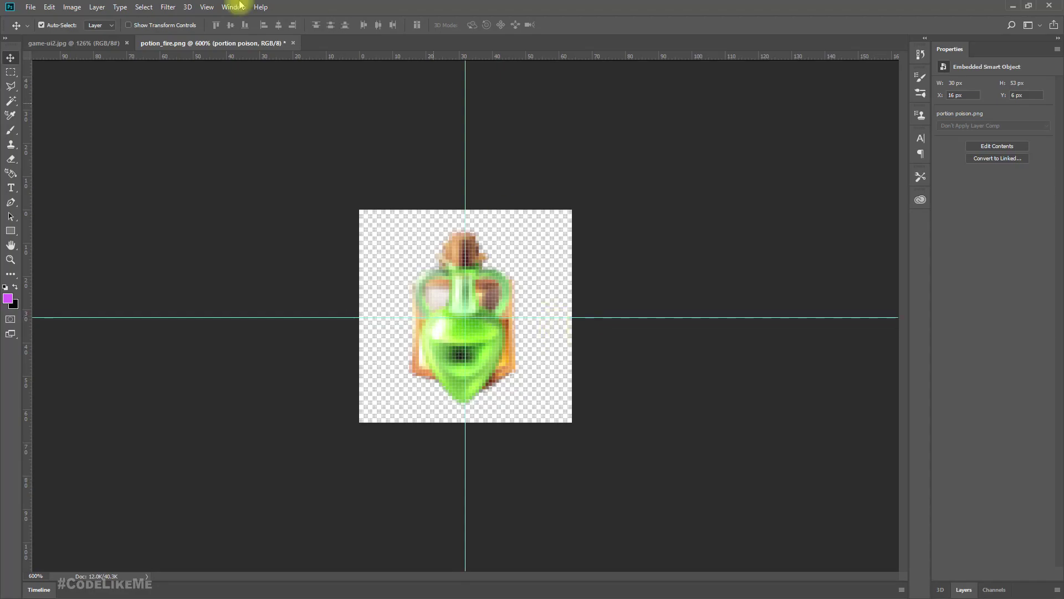
pyautogui.click(72, 7)
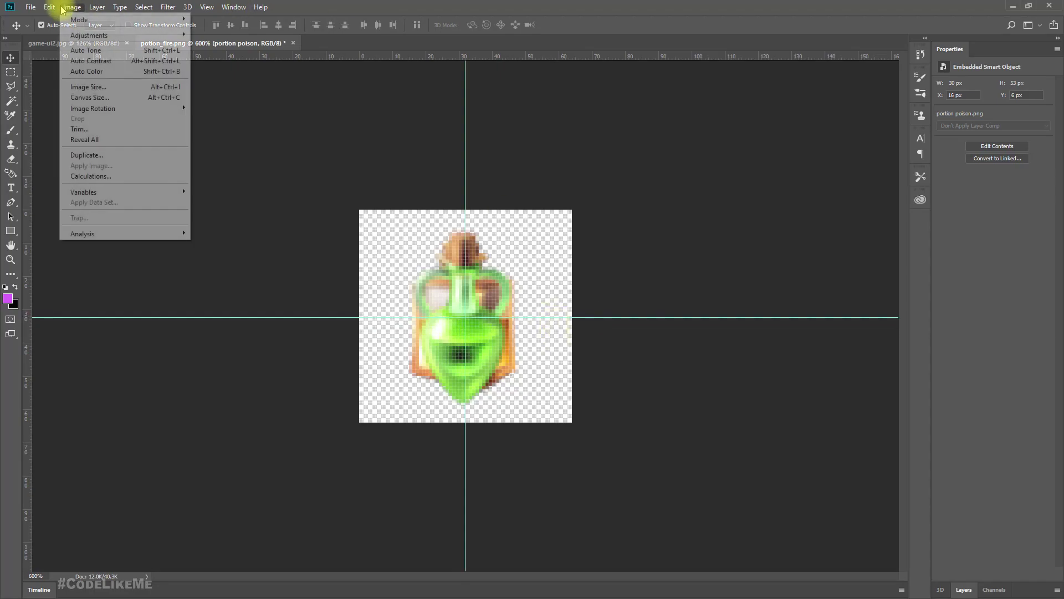
pyautogui.click(91, 97)
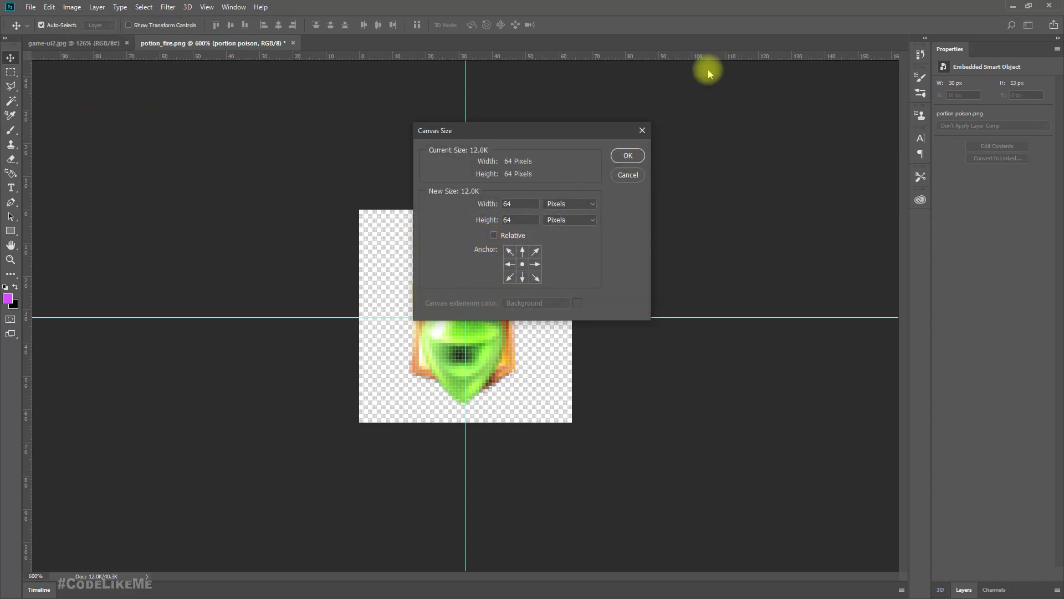
pyautogui.click(643, 131)
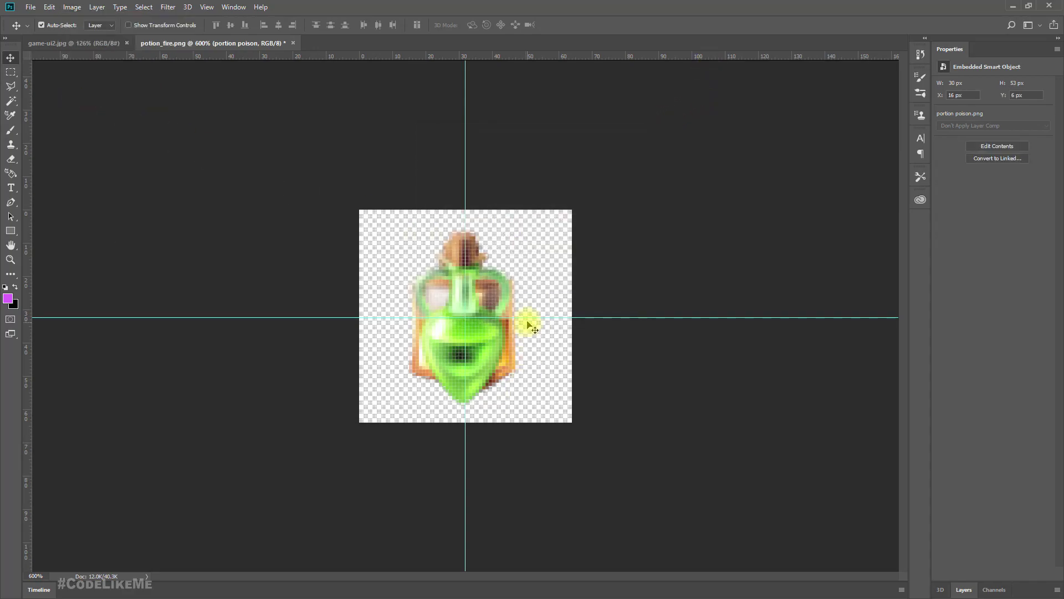
pyautogui.moveTo(527, 318); pyautogui.dragTo(527, 313)
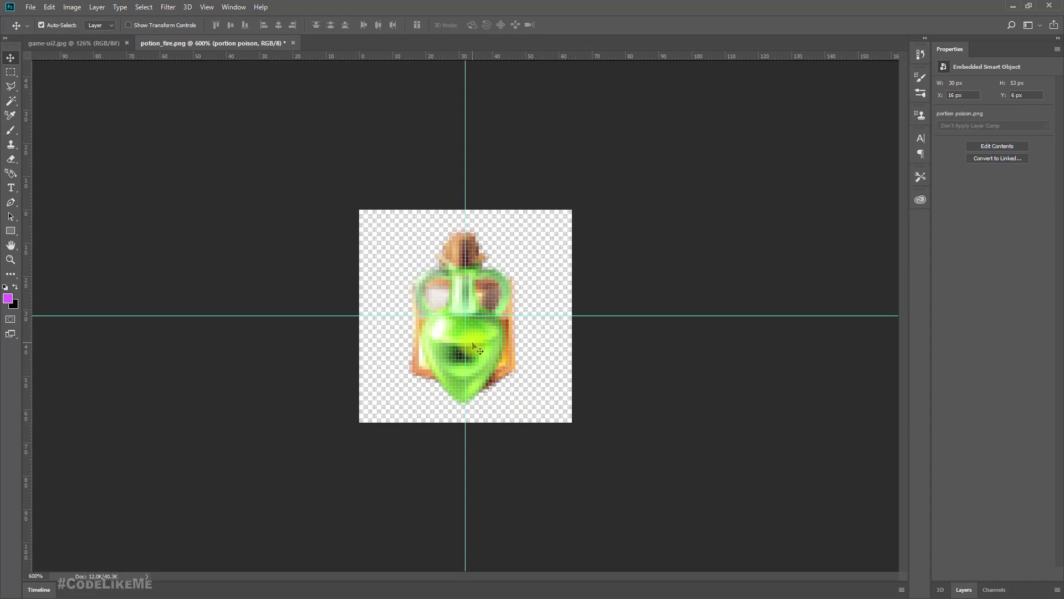
# Step: Move the poison potion layer so the bottle is centred on the guide crossing
pyautogui.moveTo(473, 343); pyautogui.dragTo(476, 335)
pyautogui.hotkey('ctrl', 't')
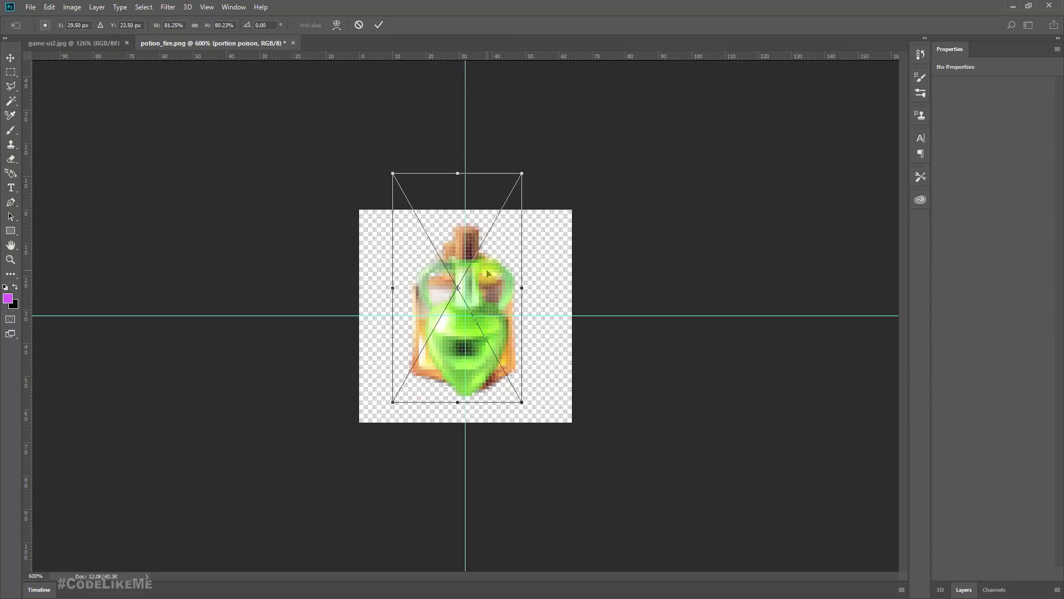
pyautogui.press('Return')
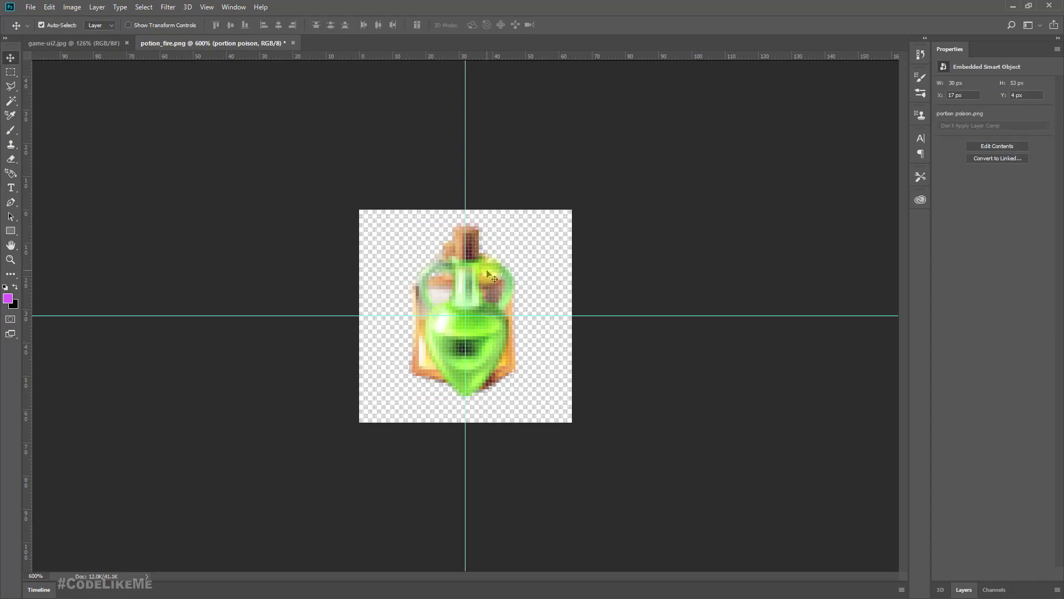
# Step: Show the layer list and rasterize the portion poison smart object layer
pyautogui.press('m')
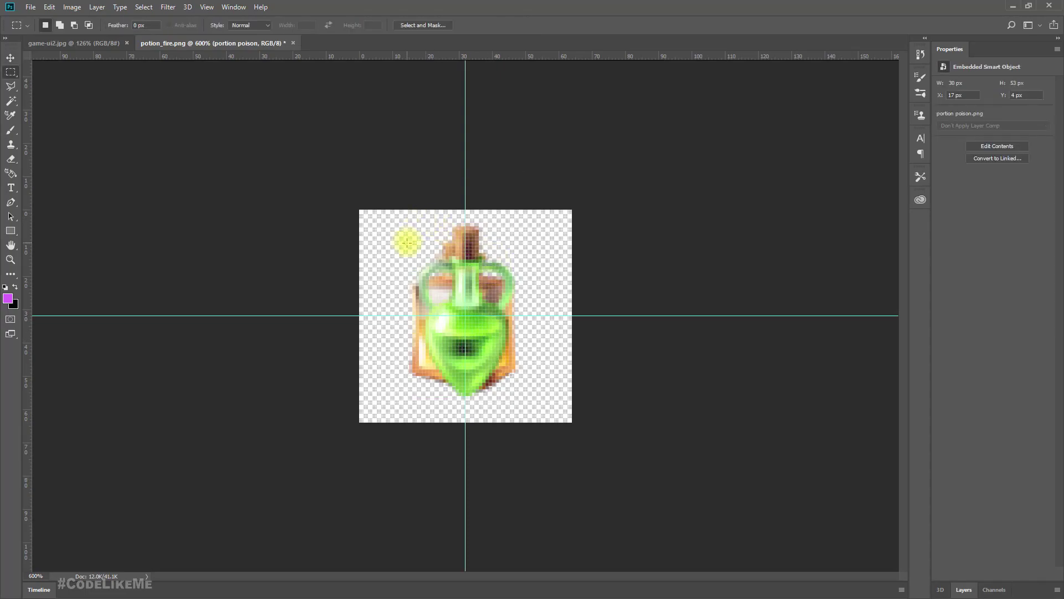
pyautogui.click(964, 589)
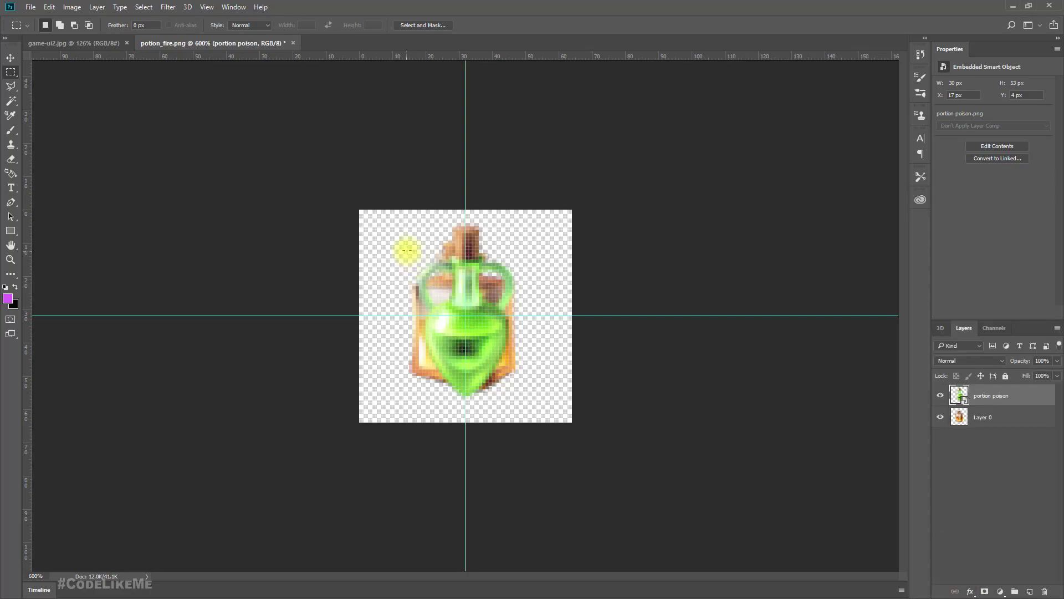
pyautogui.rightClick(982, 395)
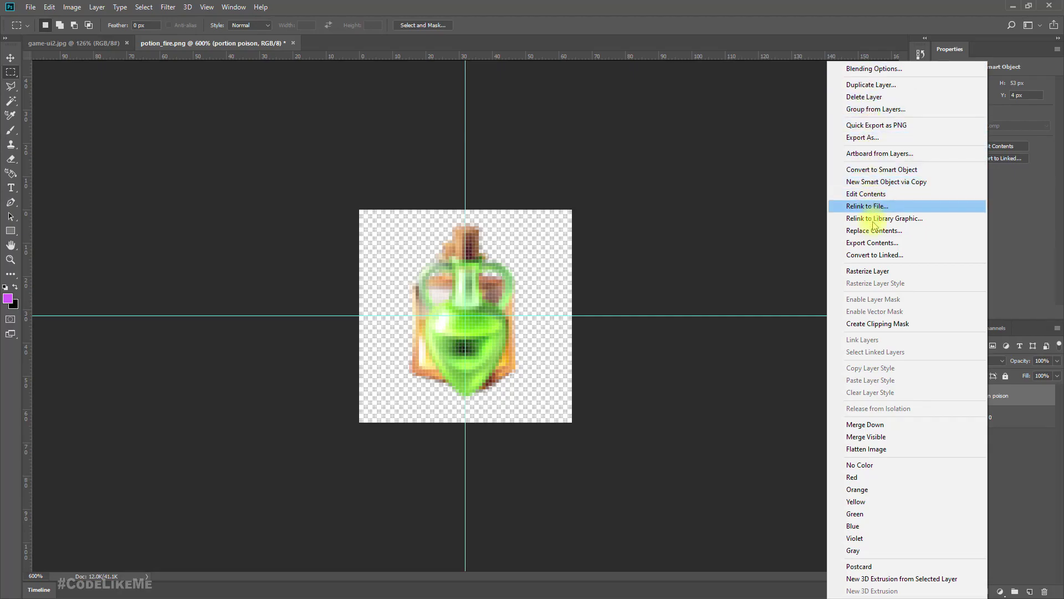
pyautogui.click(873, 270)
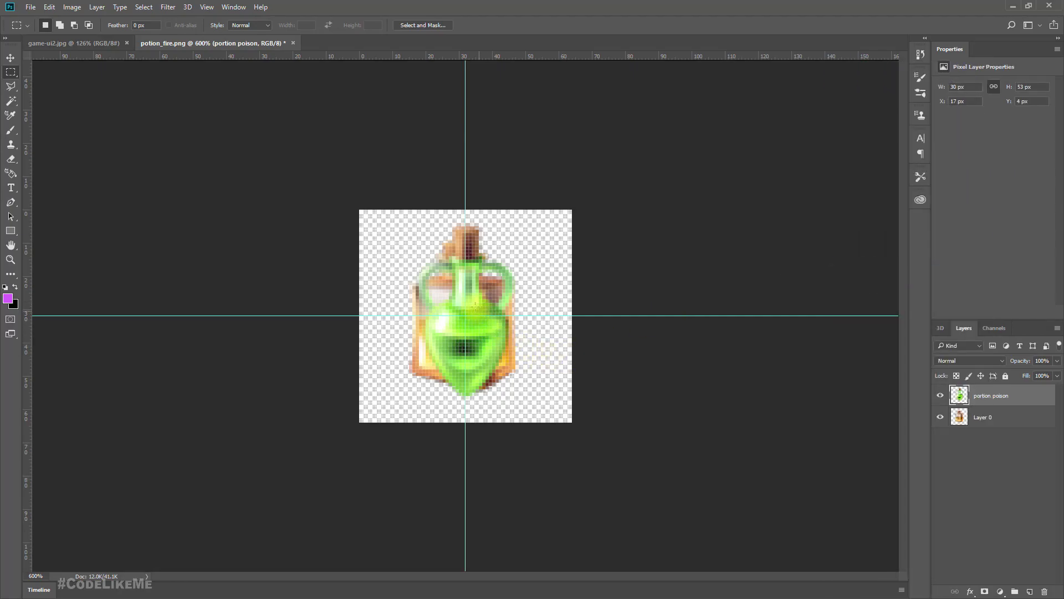
# Step: Move the portion poison layer down to Y 6 px so the bottle is vertically centred on the canvas
pyautogui.hotkey('ctrl', 't')
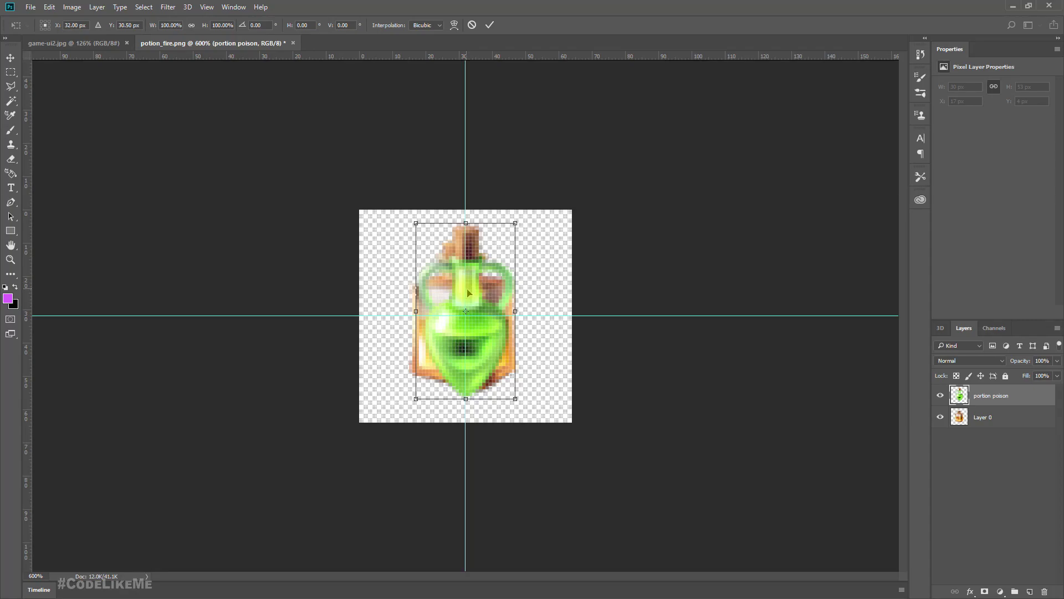
pyautogui.moveTo(468, 292); pyautogui.dragTo(468, 295)
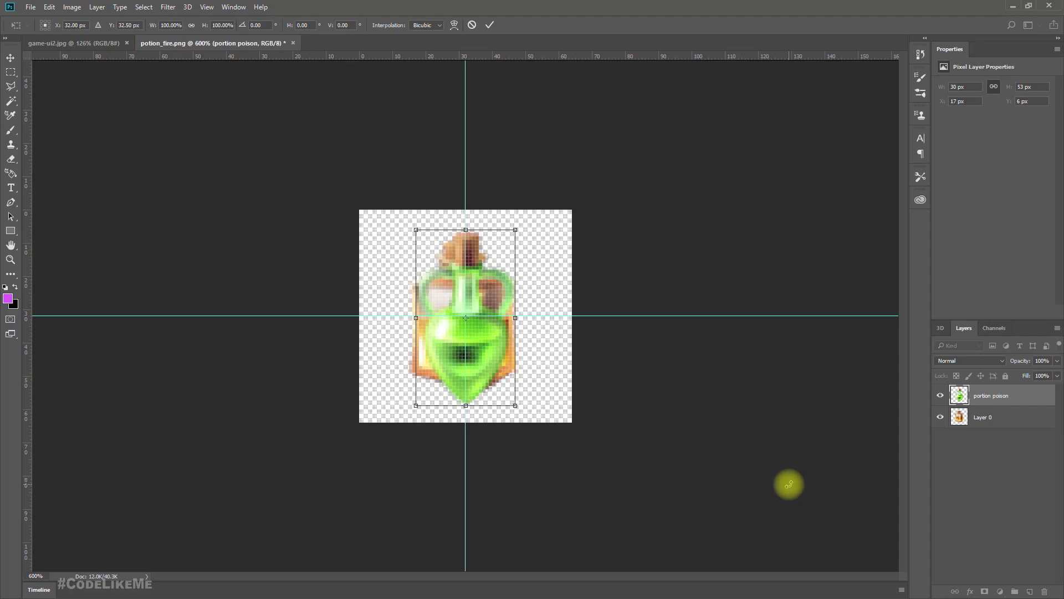
pyautogui.press('Return')
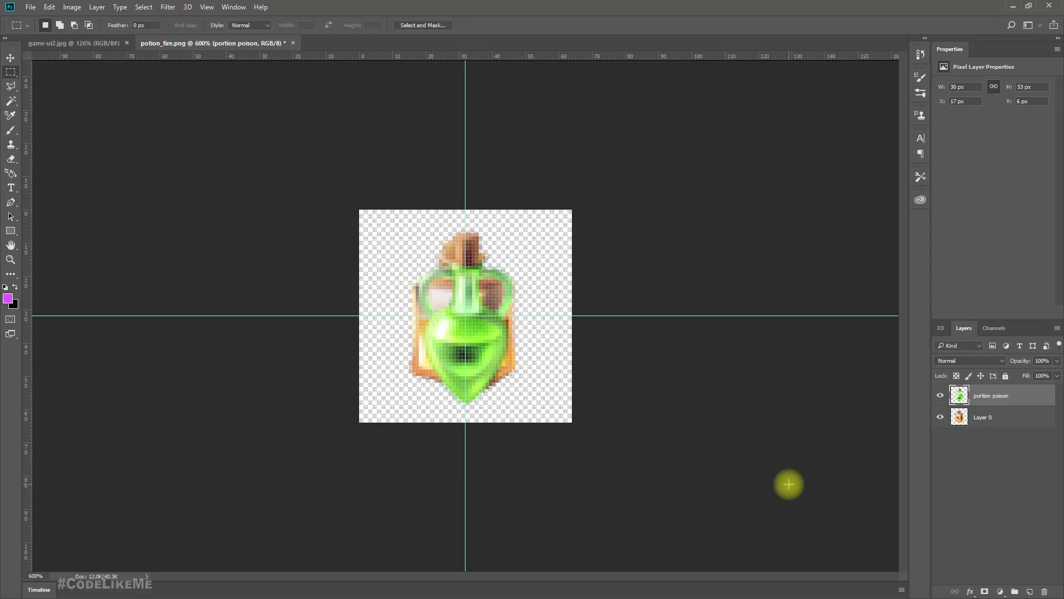
# Step: Hide Layer 0 and save the canvas as a PNG over portion poison.png in the Slices folder
pyautogui.click(940, 418)
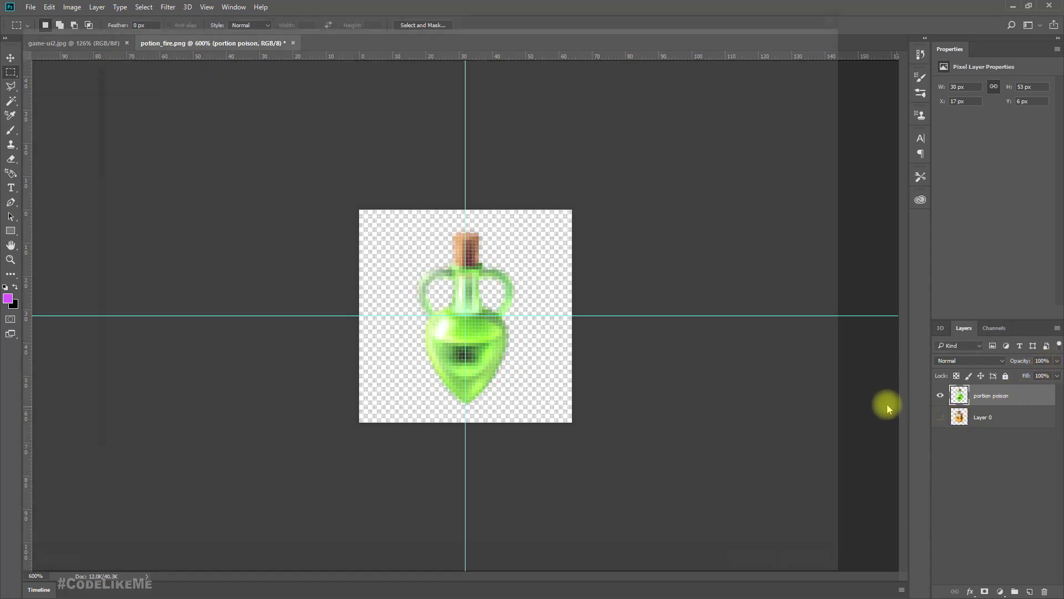
pyautogui.hotkey('shift', 'ctrl', 's')
pyautogui.click(118, 480)
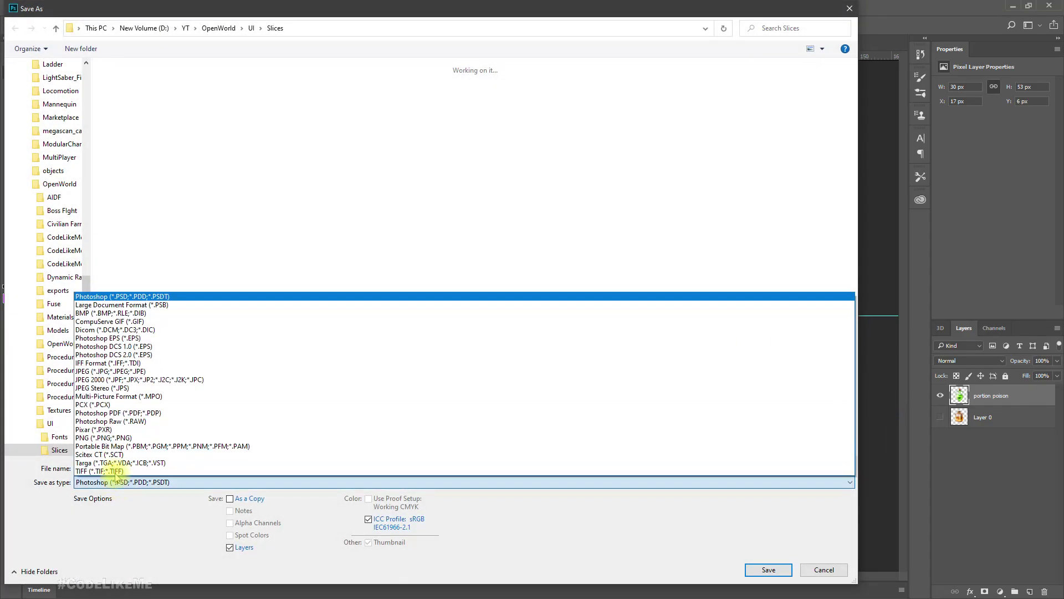
pyautogui.click(113, 438)
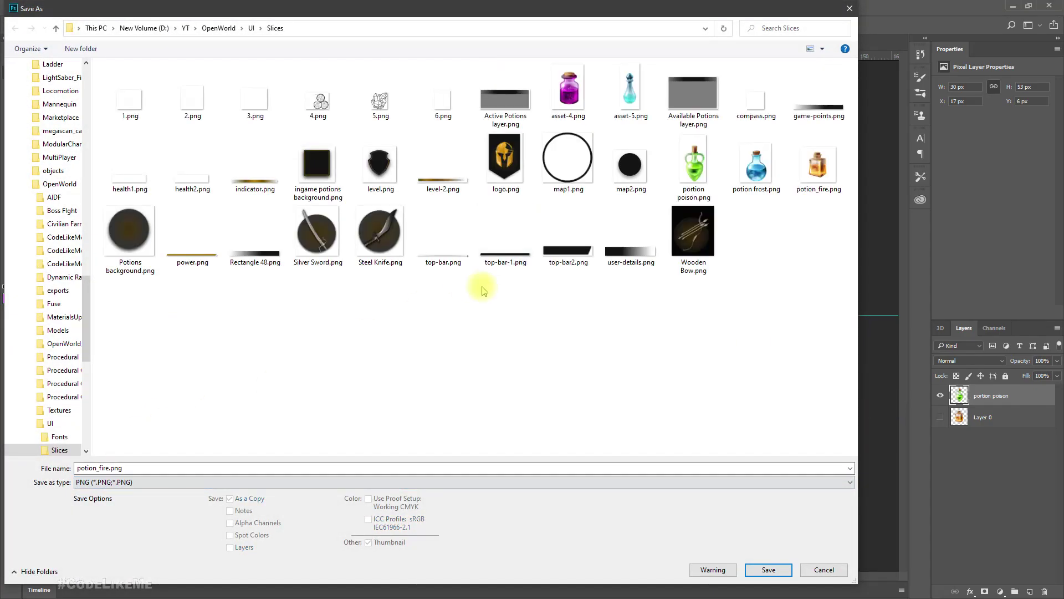
pyautogui.click(694, 165)
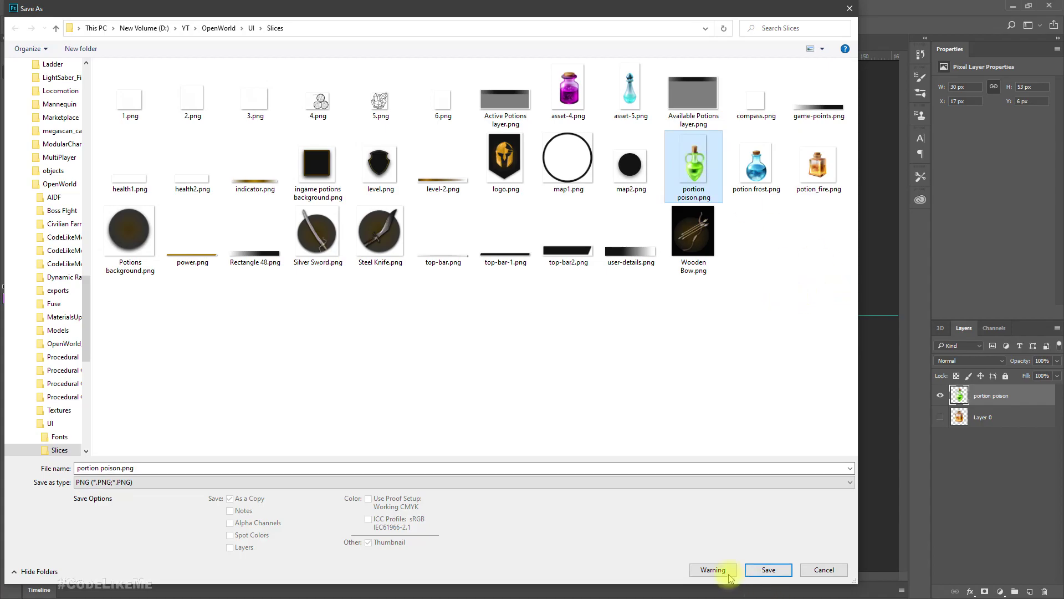
pyautogui.click(768, 570)
pyautogui.click(557, 306)
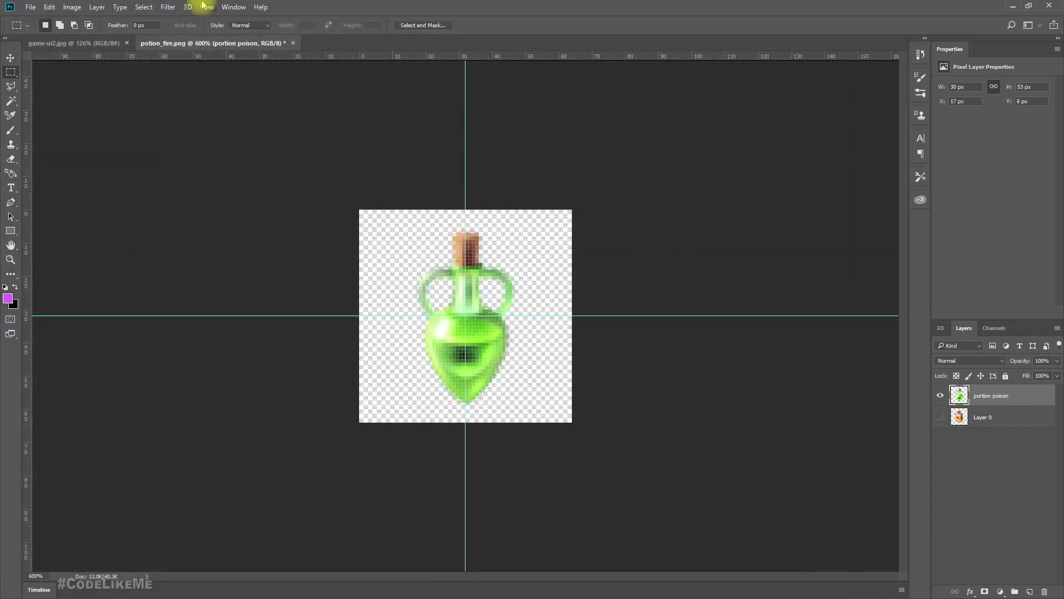
# Step: Place potion frost.png from the Slices folder into the document, scaled to about 89% width and 90% height, and rasterize its layer
pyautogui.hotkey('alt', 'Tab')
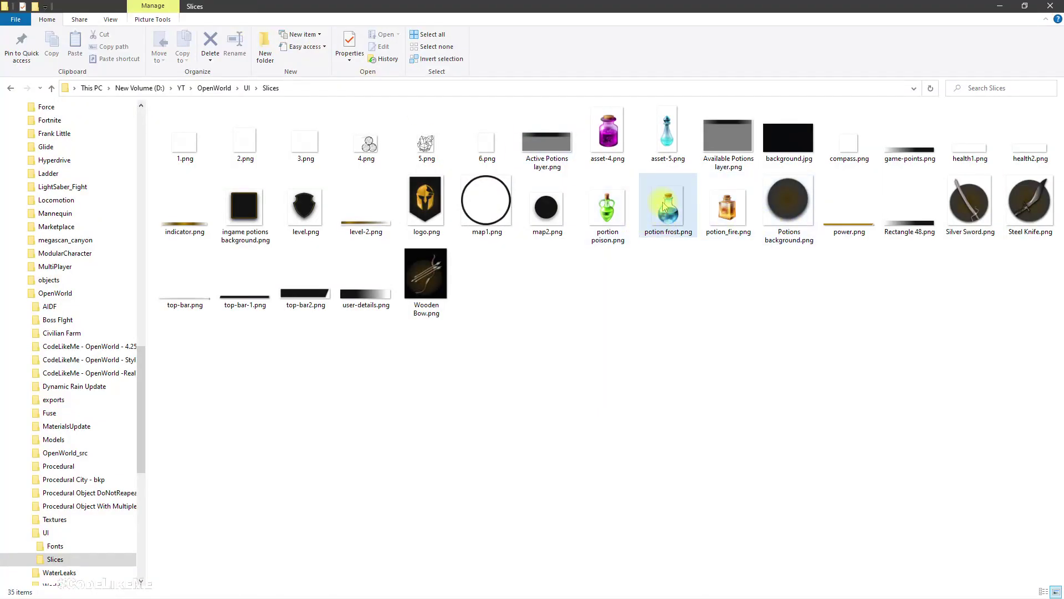
pyautogui.moveTo(665, 205); pyautogui.dragTo(474, 355)
pyautogui.hotkey('alt', 'Tab')
pyautogui.press('Return')
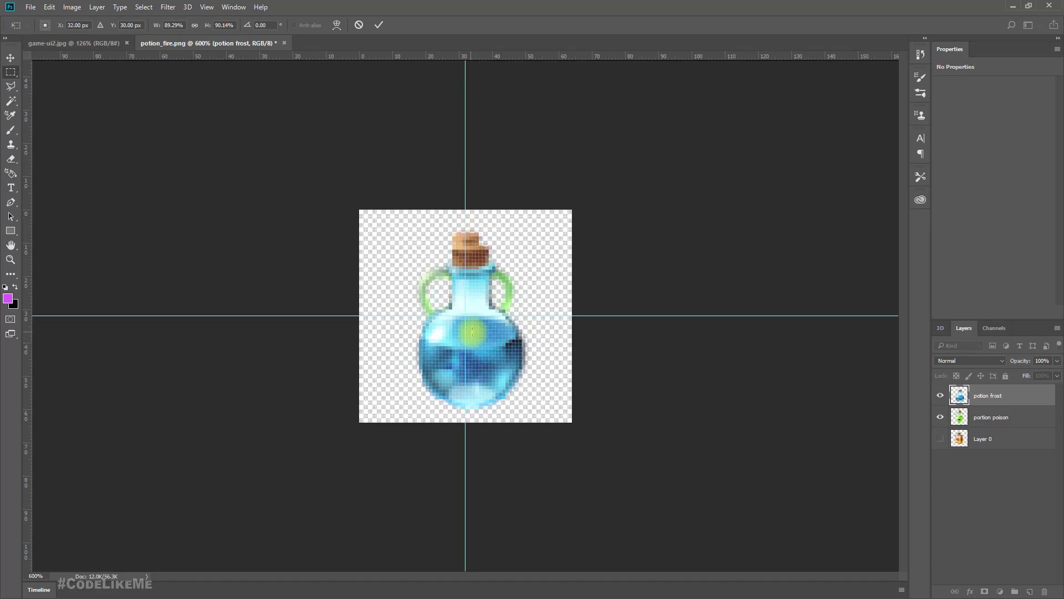
pyautogui.rightClick(1008, 394)
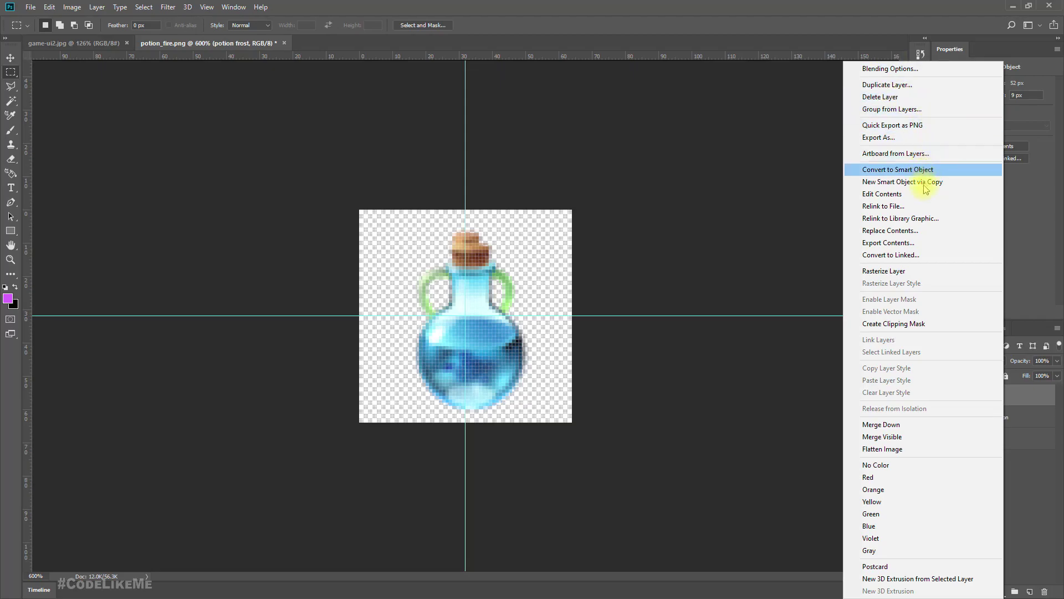
pyautogui.click(894, 274)
# Step: Centre the potion frost layer on the guide crossing at X 15 px, Y 6 px, showing Layer 0 for comparison
pyautogui.hotkey('ctrl', 't')
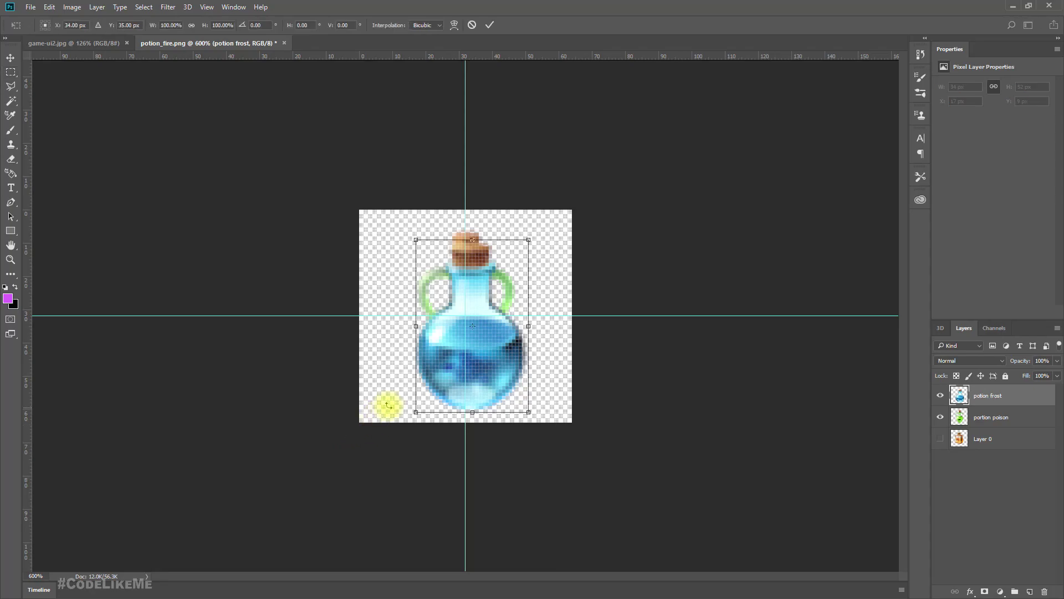
pyautogui.moveTo(475, 344); pyautogui.dragTo(475, 342)
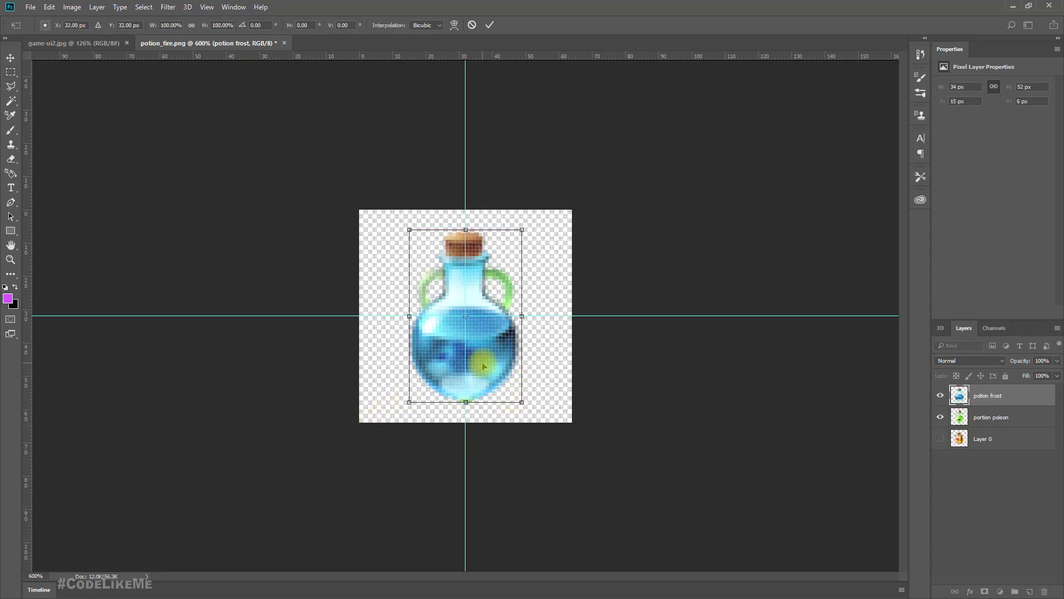
pyautogui.press('Return')
pyautogui.click(940, 439)
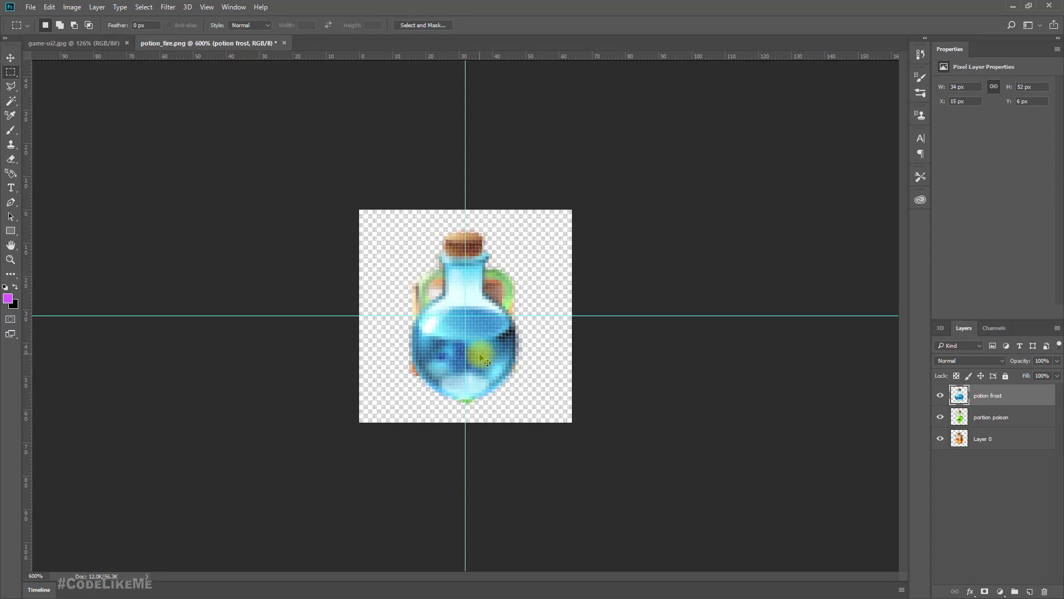
pyautogui.hotkey('ctrl', 't')
pyautogui.moveTo(475, 355)
pyautogui.mouseDown()
pyautogui.moveTo(475, 343)
pyautogui.moveTo(475, 352)
pyautogui.mouseUp()
pyautogui.press('m')
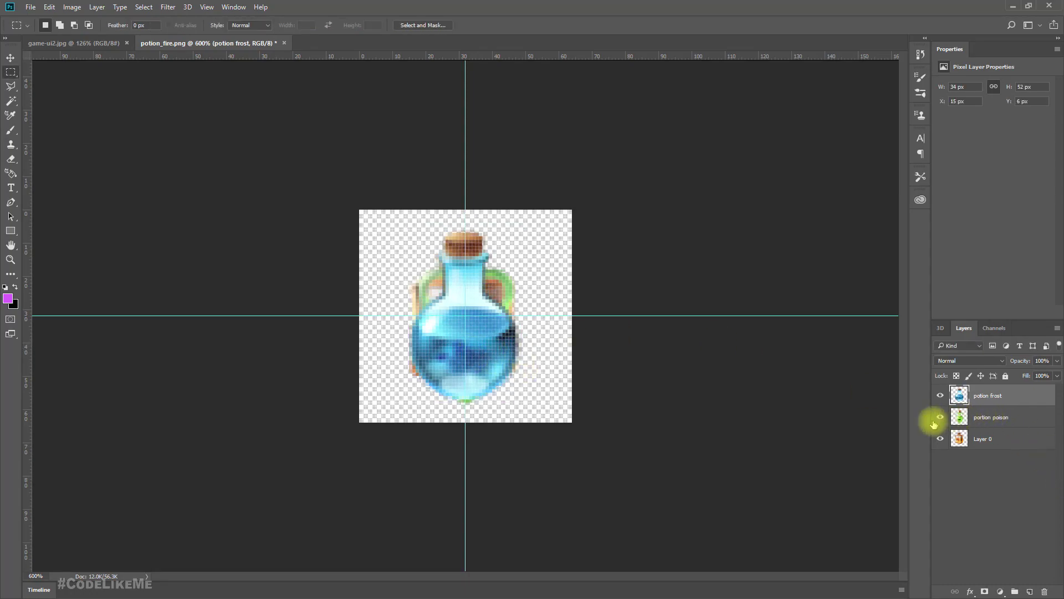
# Step: Hide the portion poison layer and Layer 0, and save the canvas as a PNG over potion frost.png in the Slices folder
pyautogui.click(940, 422)
pyautogui.click(940, 438)
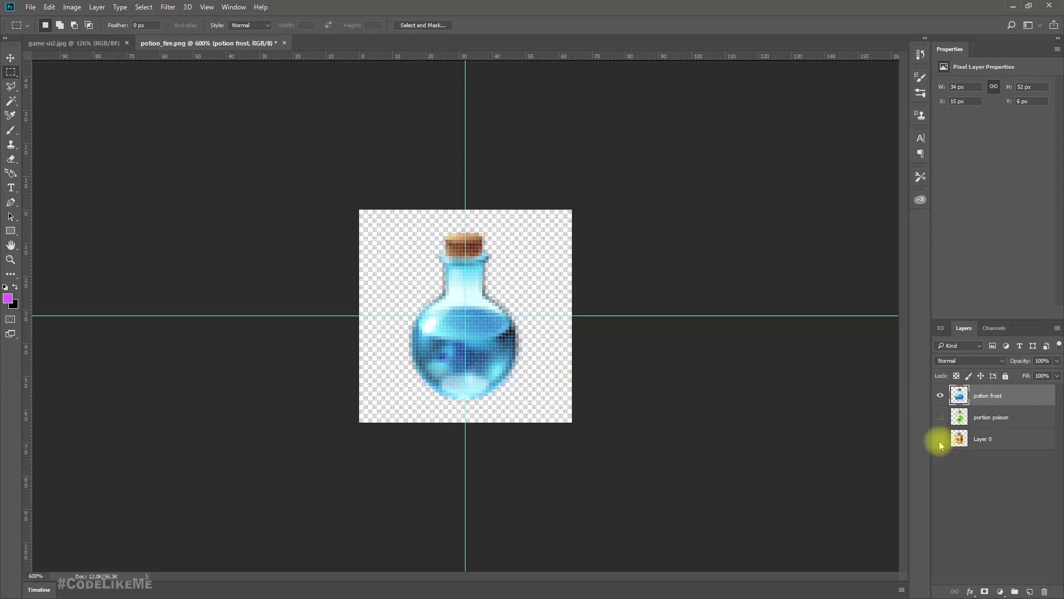
pyautogui.hotkey('ctrl', 'shift', 's')
pyautogui.click(131, 480)
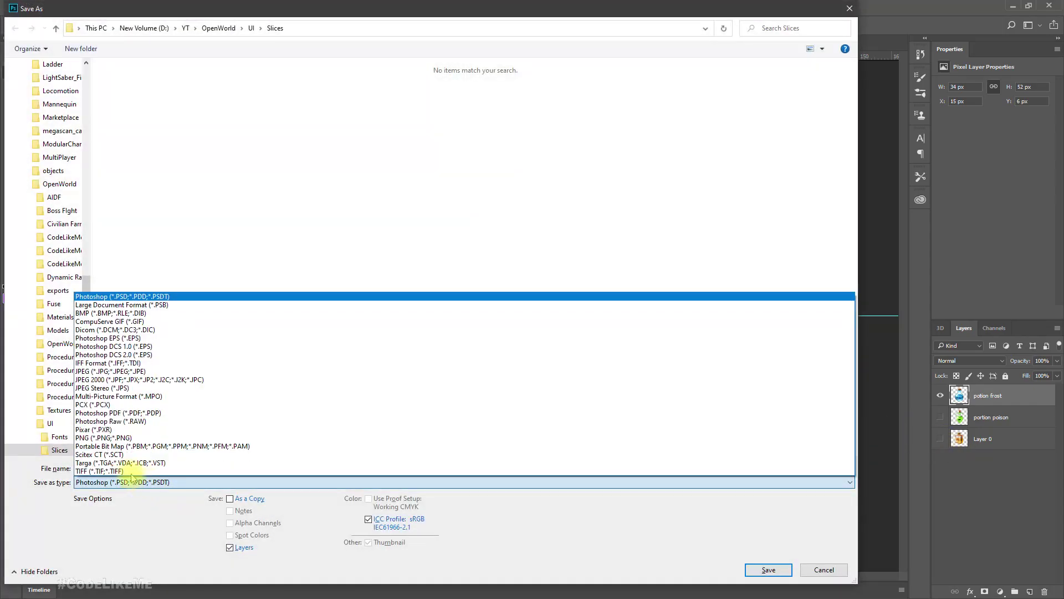
pyautogui.click(131, 430)
pyautogui.click(131, 481)
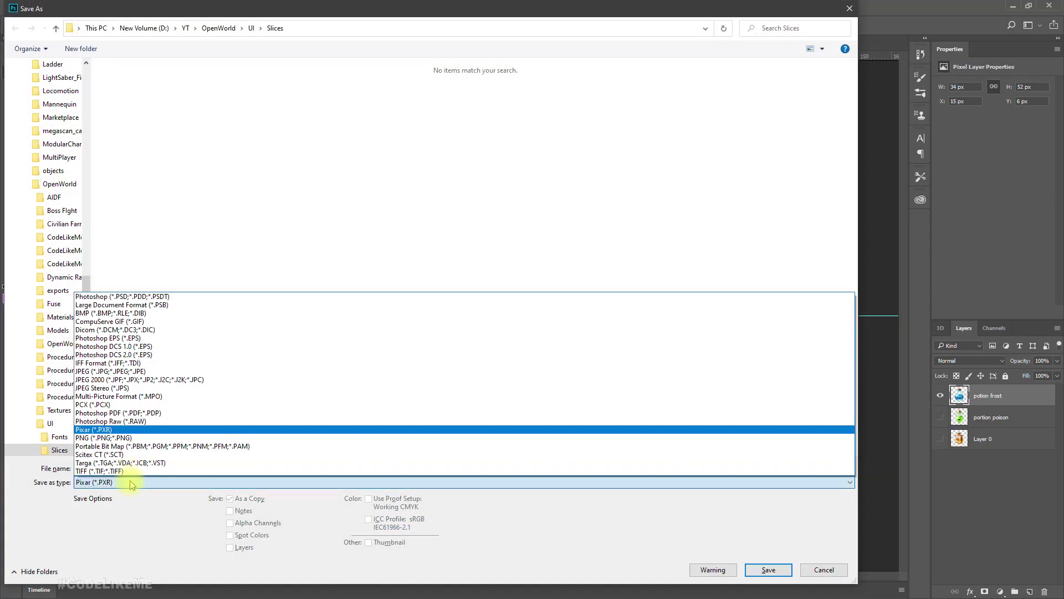
pyautogui.click(103, 437)
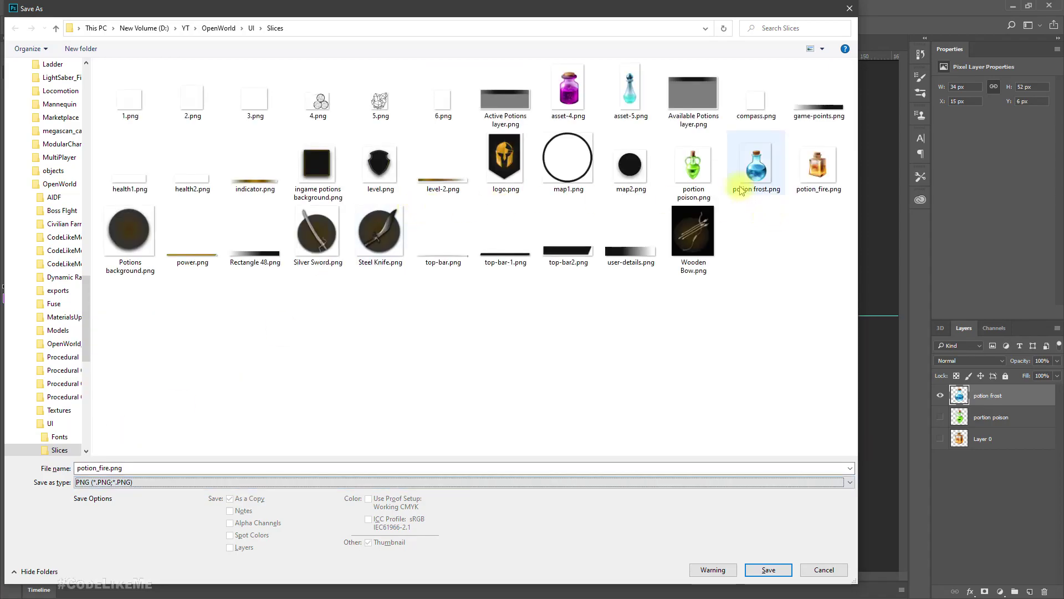
pyautogui.doubleClick(741, 181)
pyautogui.press('Left')
pyautogui.press('Return')
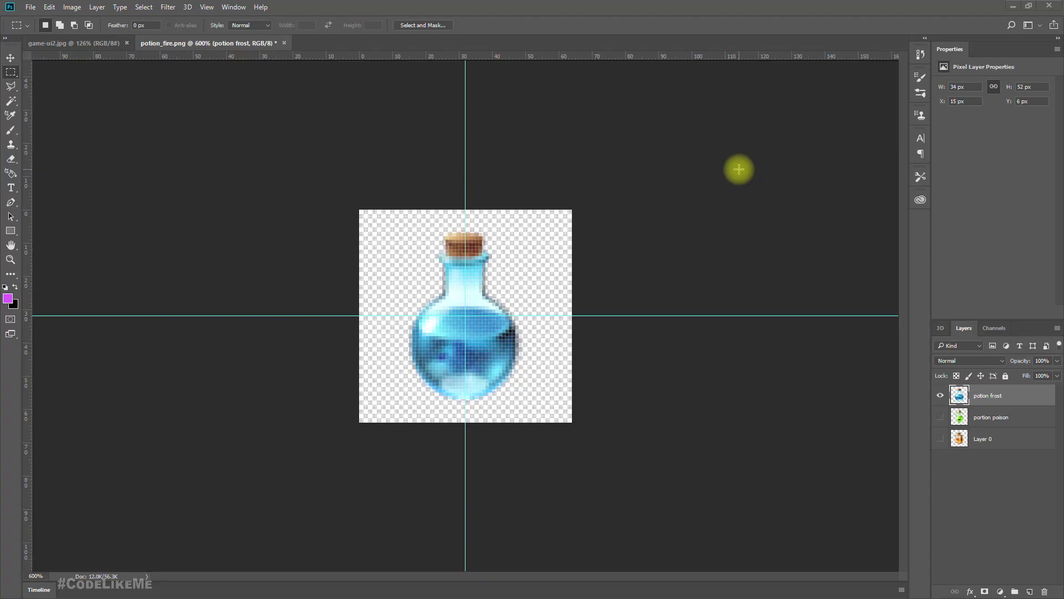
# Step: Switch to Unreal Editor and reimport the portion_poison, potion_fire and potion_frost textures in the inventory folder
pyautogui.hotkey('alt', 'Tab')
pyautogui.click(626, 222)
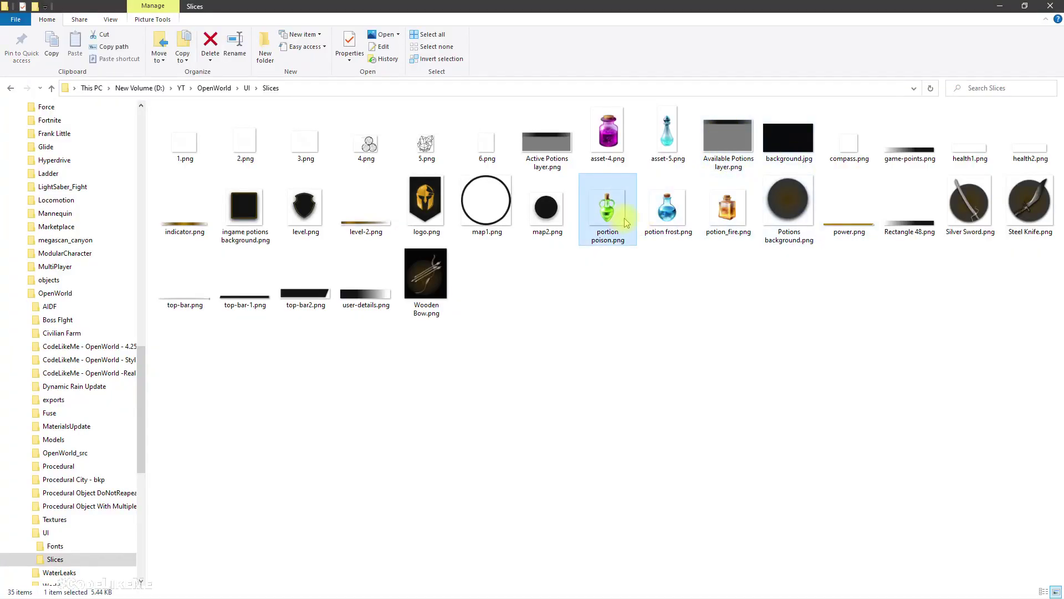
pyautogui.hotkey('alt', 'Tab')
pyautogui.click(791, 69)
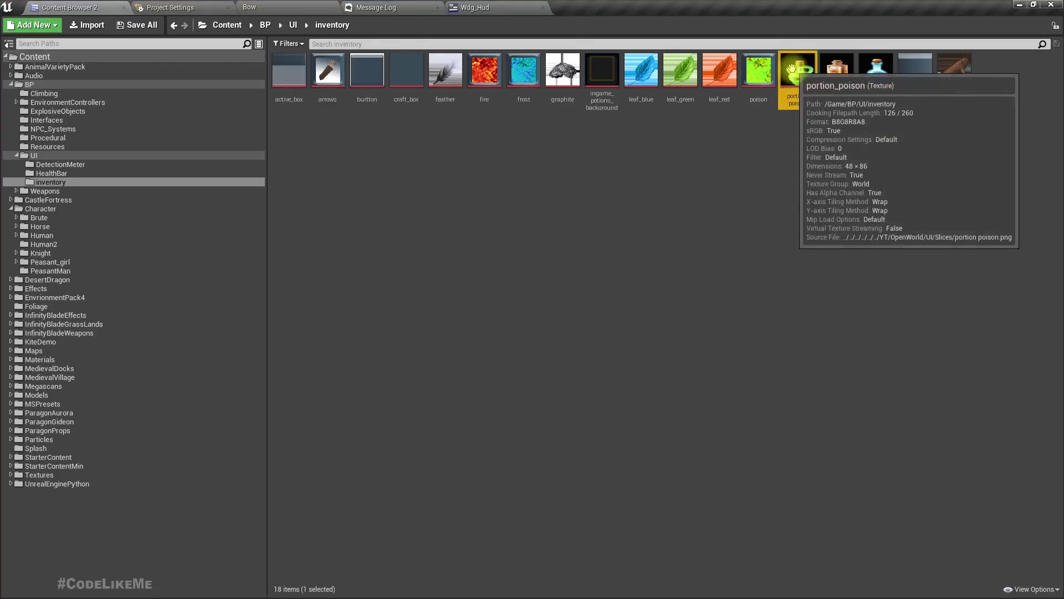
pyautogui.rightClick(792, 69)
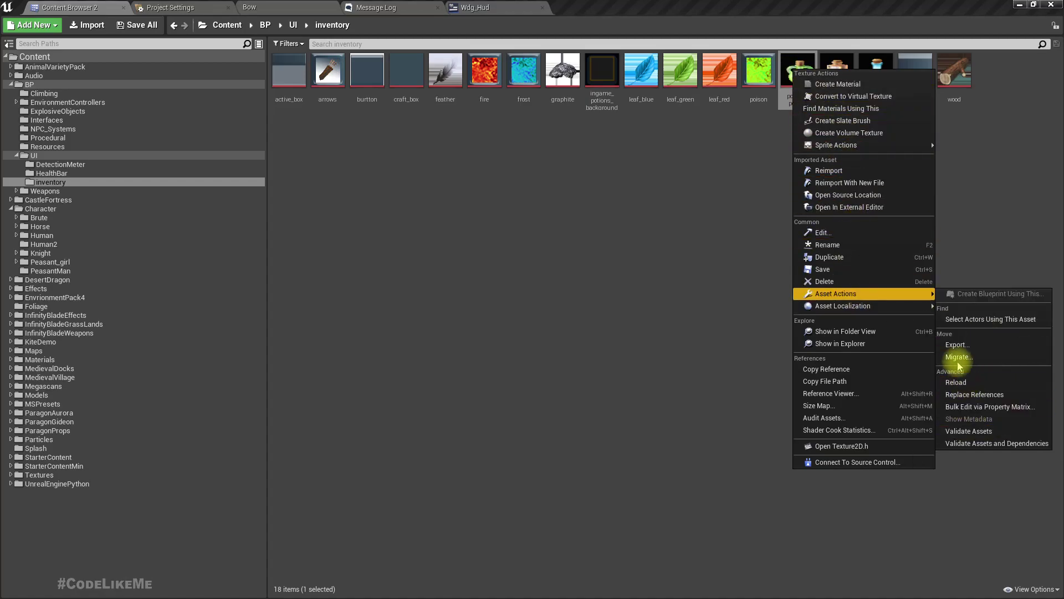
pyautogui.click(981, 151)
pyautogui.click(876, 68)
pyautogui.keyDown('shift'); pyautogui.click(791, 72); pyautogui.keyUp('shift')
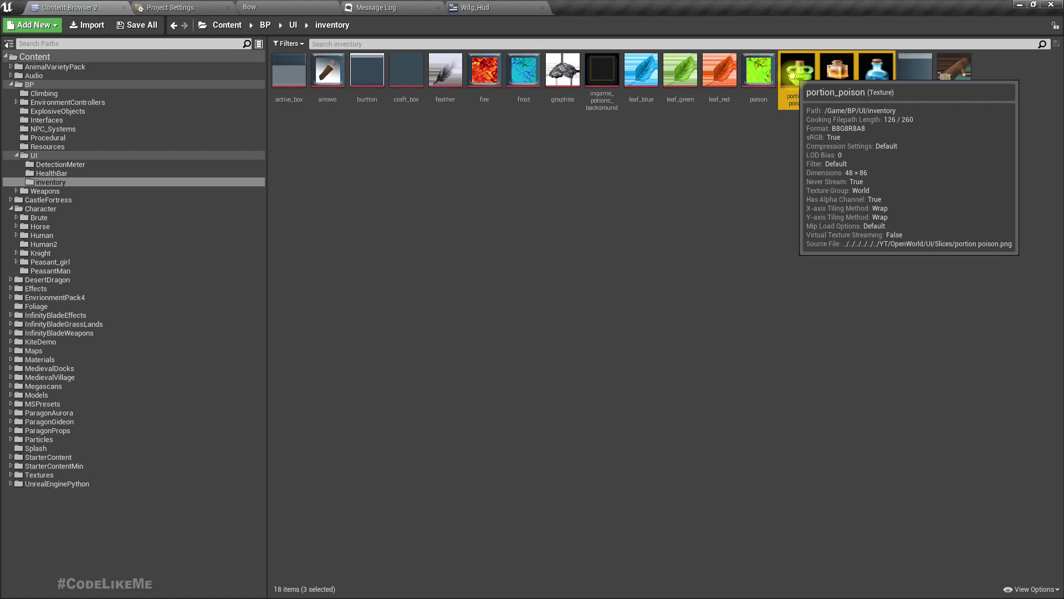
pyautogui.rightClick(791, 72)
pyautogui.click(823, 152)
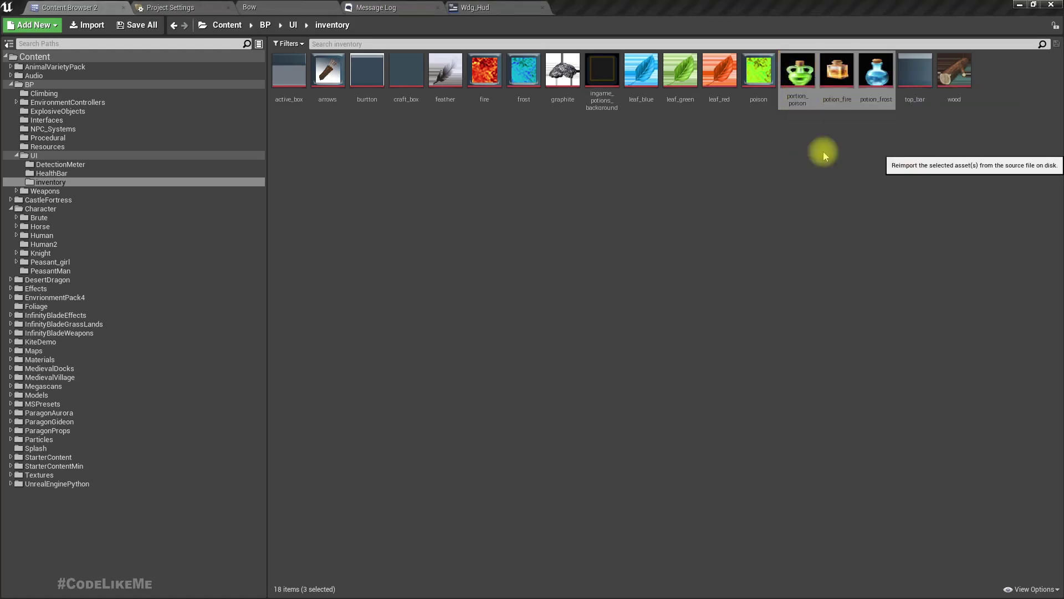
# Step: From the Wdg_Hud widget, open the element fire widget for editing and select its potion icon image
pyautogui.click(294, 7)
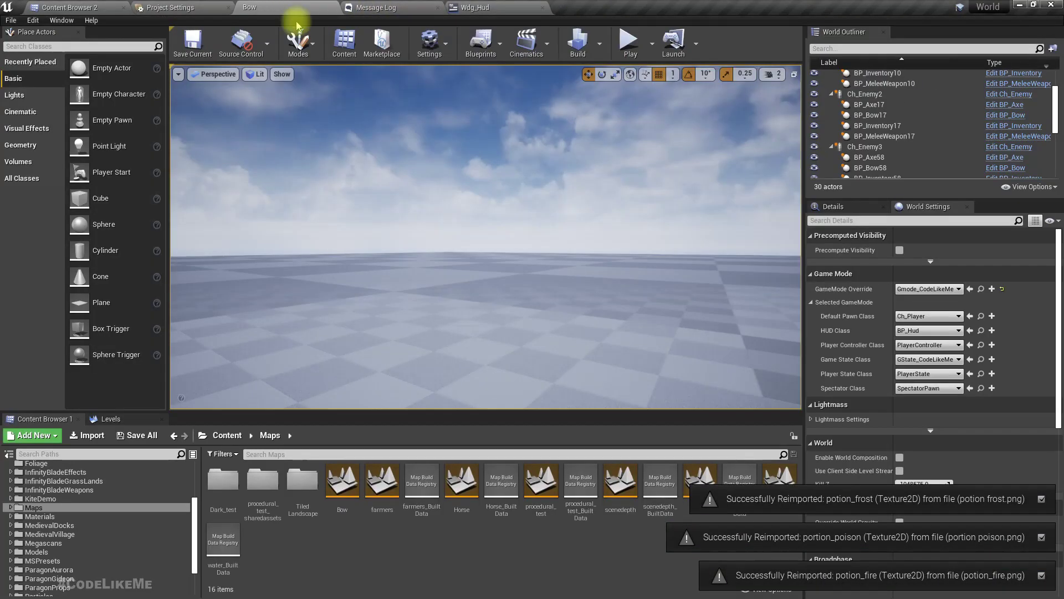
pyautogui.click(461, 6)
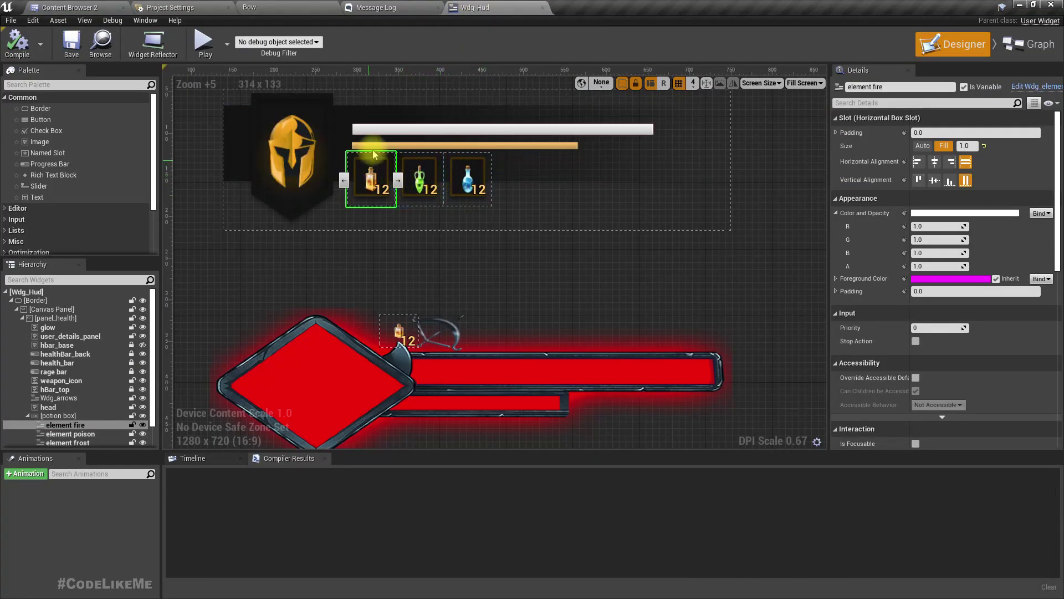
pyautogui.click(1044, 88)
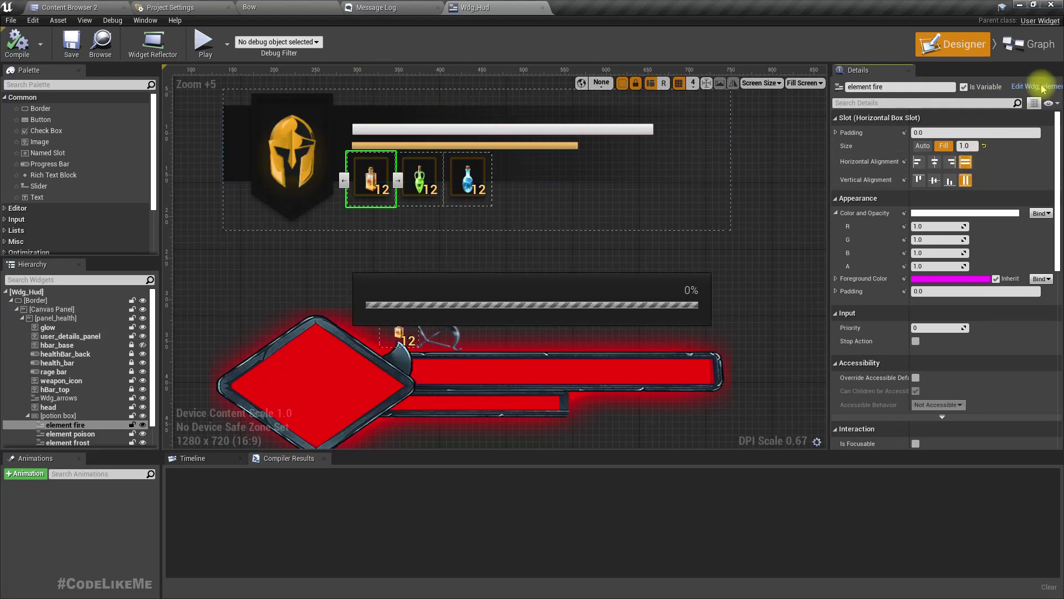
pyautogui.click(519, 250)
pyautogui.scroll(-2, 518, 249)
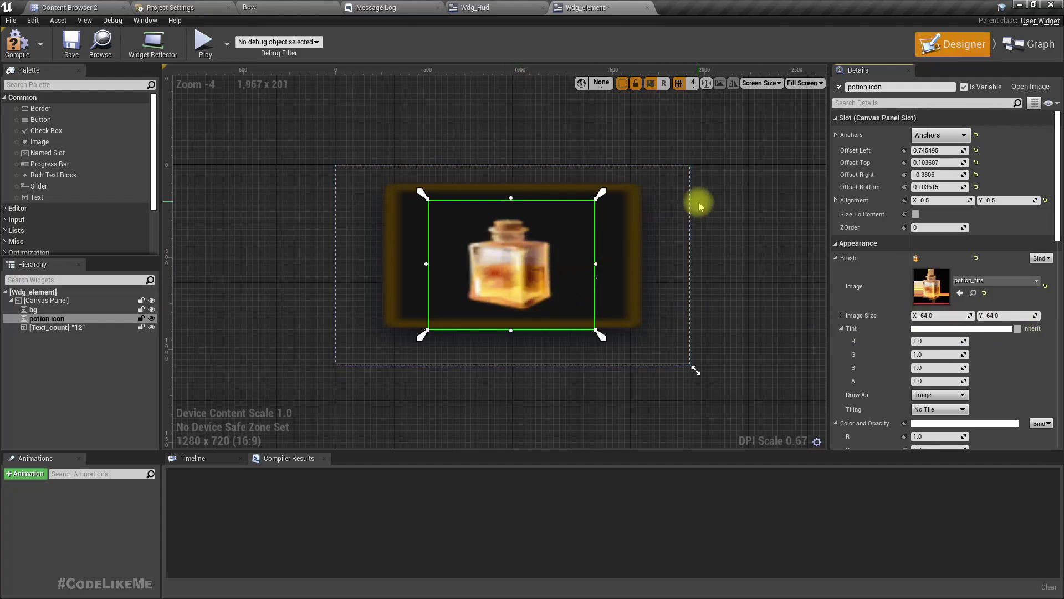
# Step: Set the potion icon's Offset Left to 0.75 and Offset Top to 0.25
pyautogui.click(936, 150)
pyautogui.press('BackSpace')
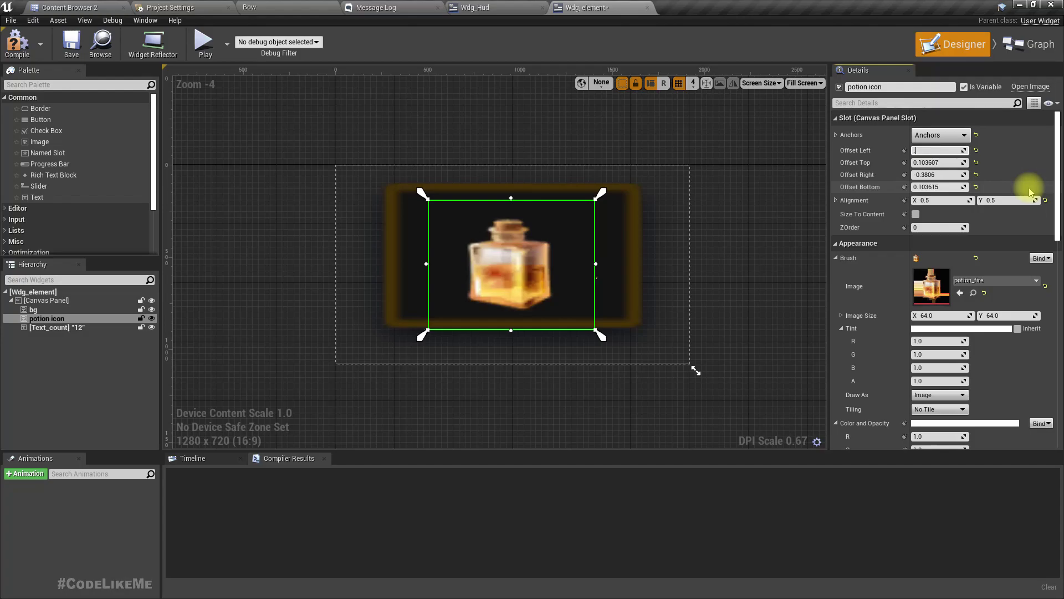
pyautogui.write('0.75')
pyautogui.press('Tab')
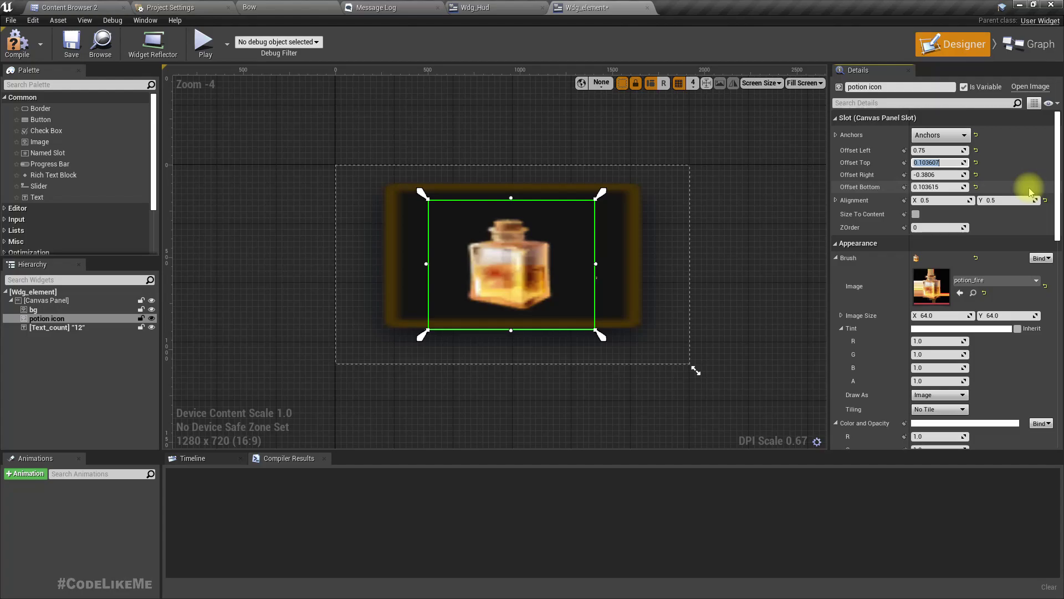
pyautogui.write('.25')
pyautogui.press('Return')
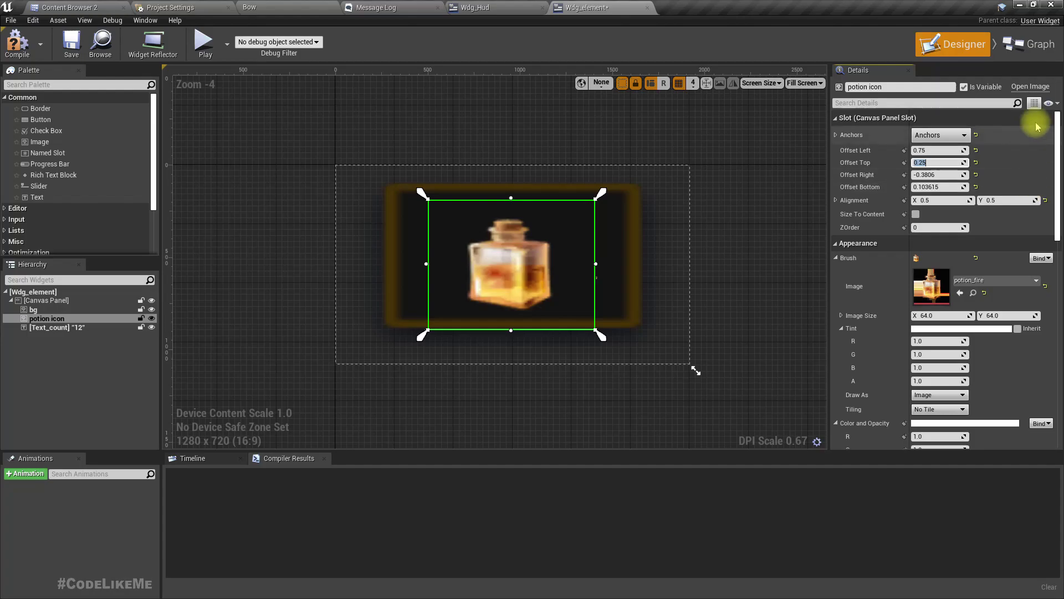
# Step: Set the potion icon's Offset Left to 0.25 and Offset Right to 0.75
pyautogui.click(937, 150)
pyautogui.press('BackSpace')
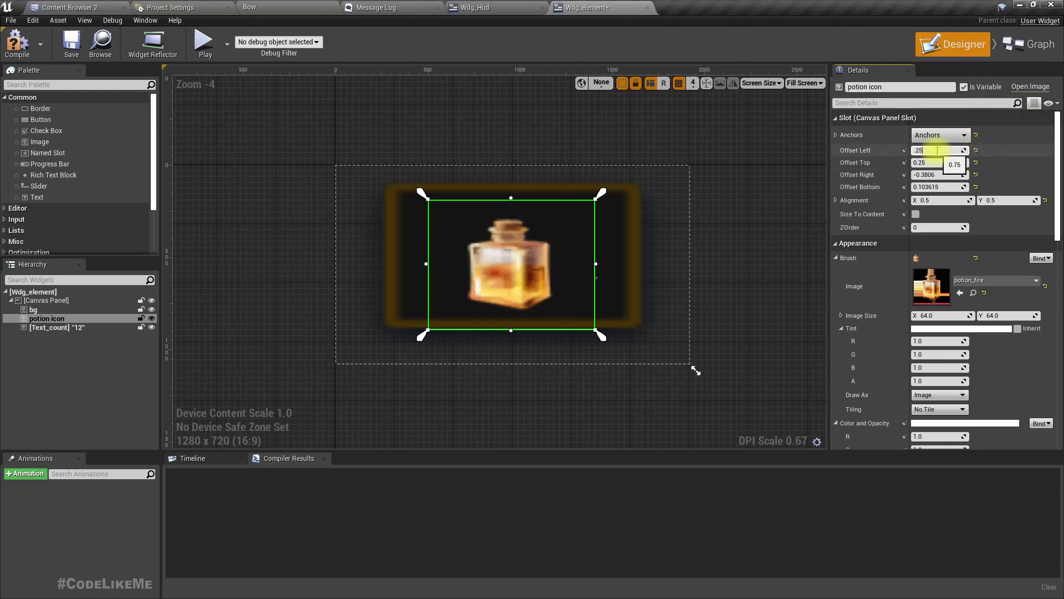
pyautogui.press('Tab')
pyautogui.press('Tab')
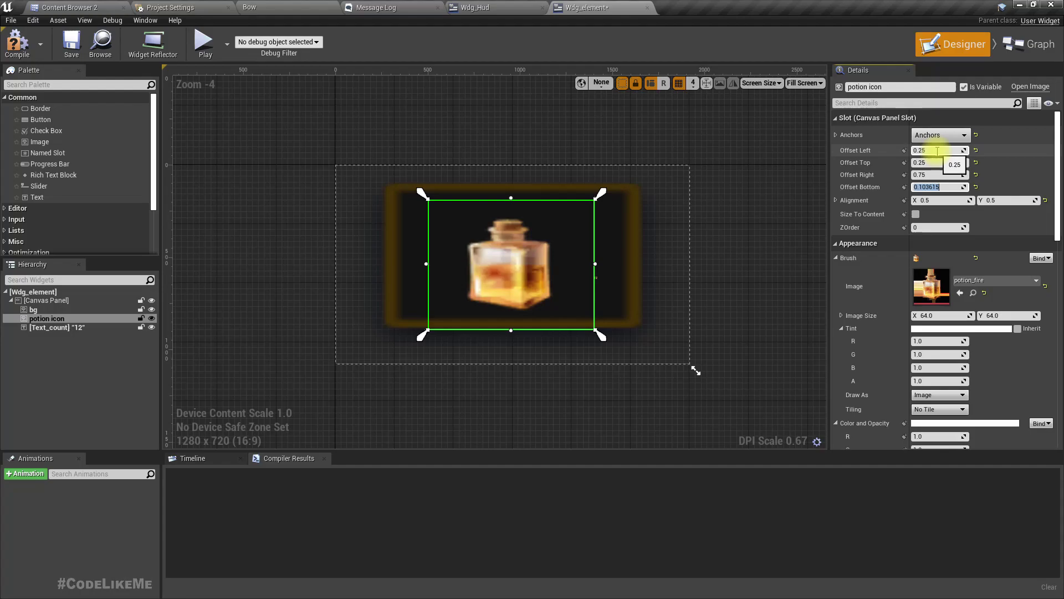
pyautogui.hotkey('shift', 'Tab')
pyautogui.hotkey('shift', 'Tab')
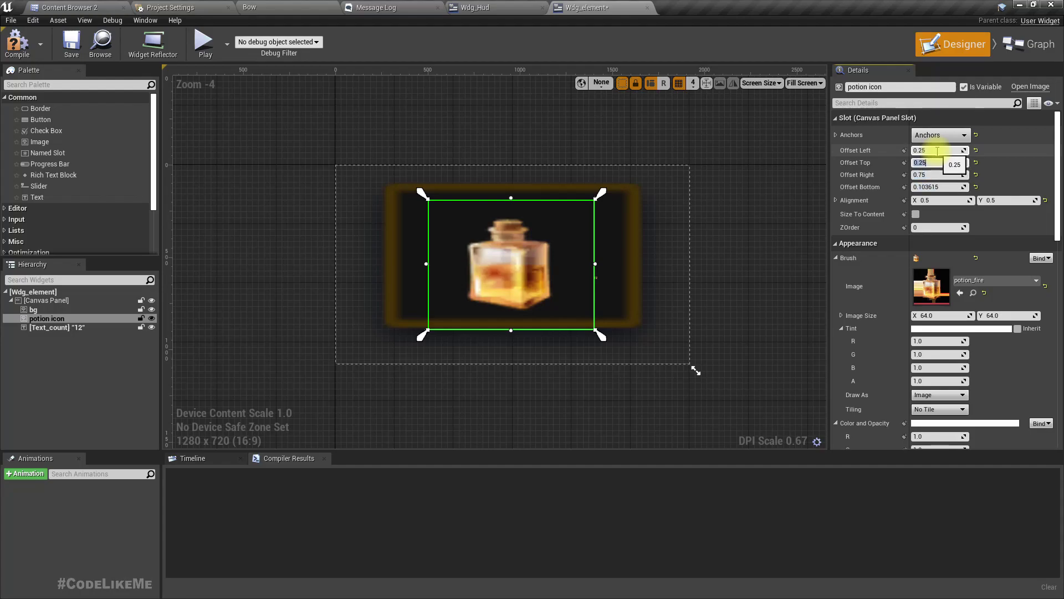
# Step: Set the potion icon's anchors to Minimum X 0.25, Y 0.25 and Maximum X 0.75, Y 0.75
pyautogui.click(837, 135)
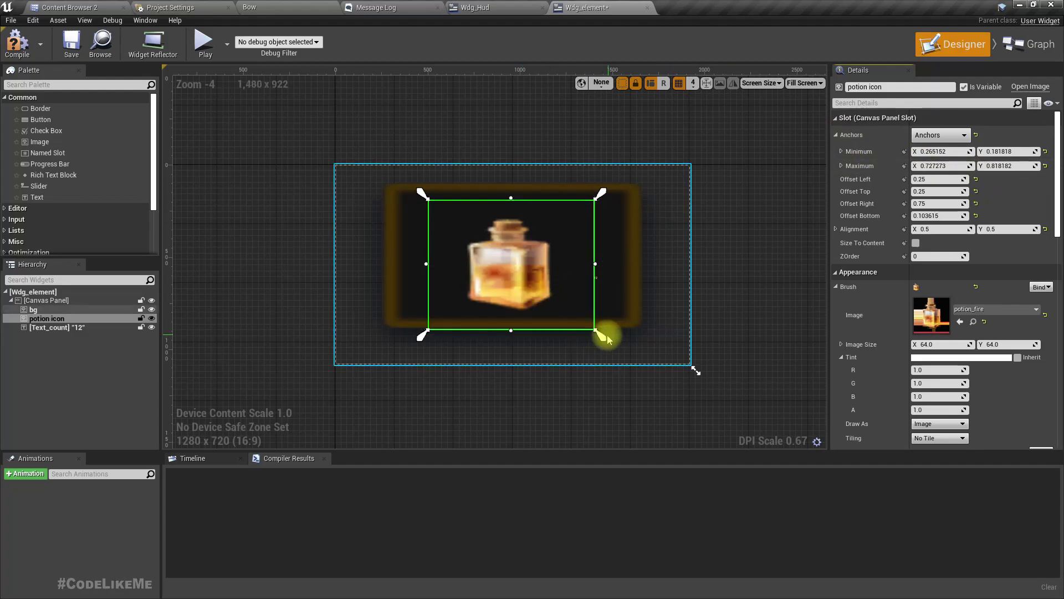
pyautogui.moveTo(601, 335)
pyautogui.mouseDown()
pyautogui.moveTo(619, 337)
pyautogui.moveTo(605, 340)
pyautogui.mouseUp()
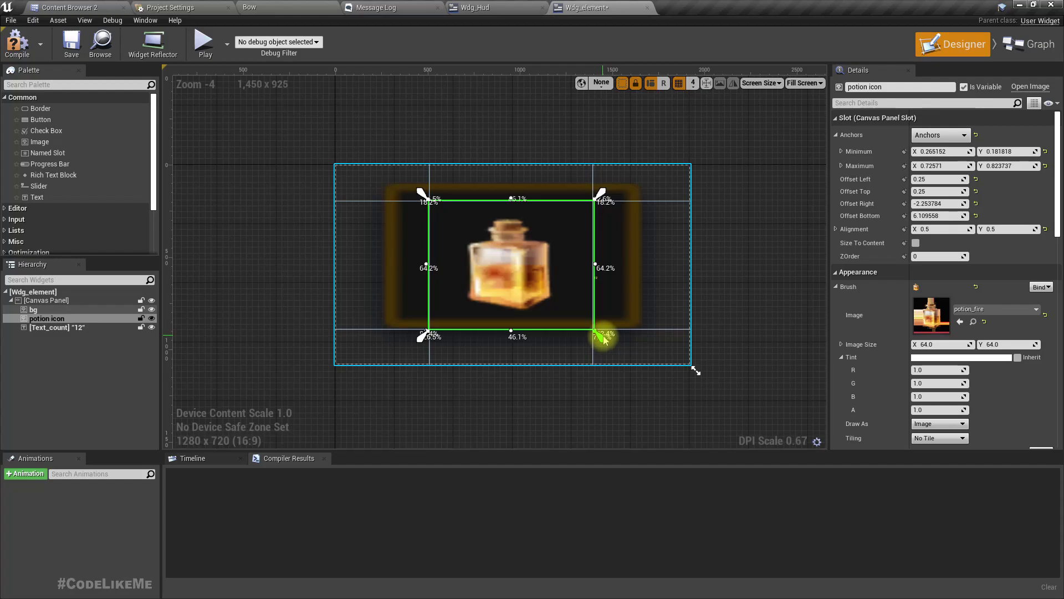
pyautogui.click(954, 150)
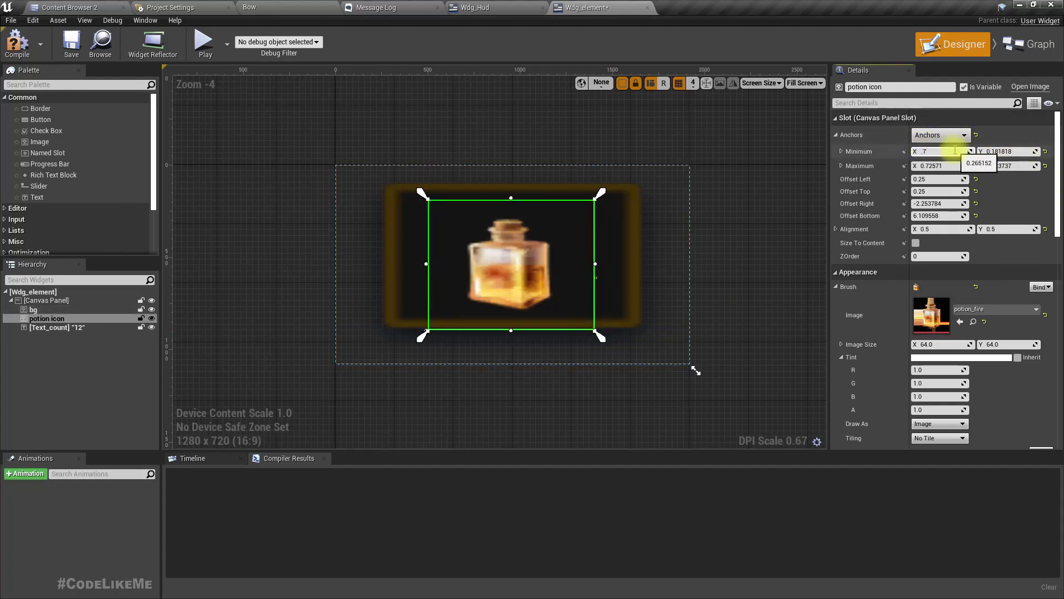
pyautogui.write('.25')
pyautogui.press('Tab')
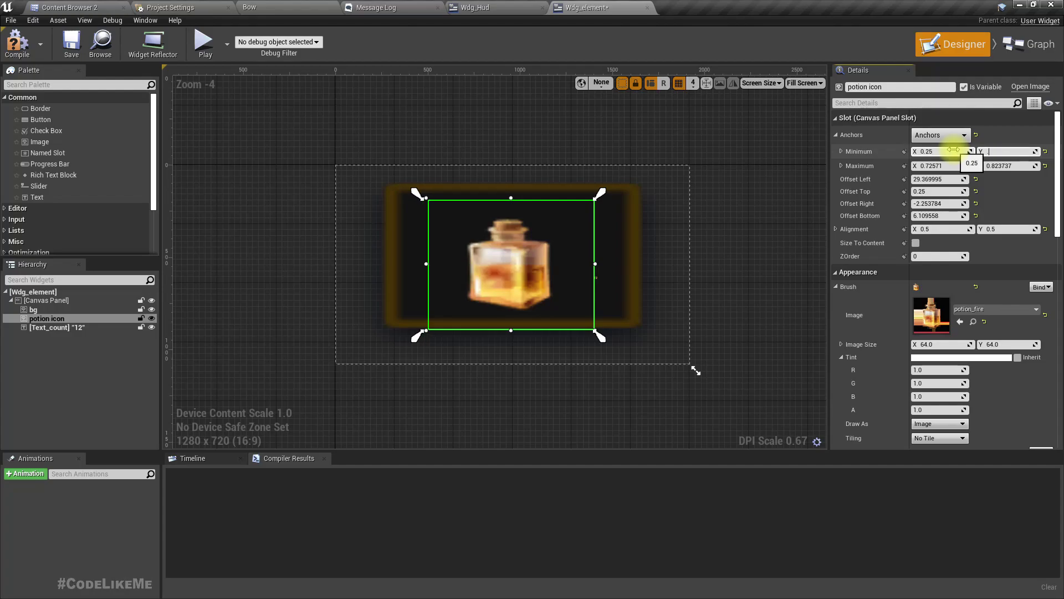
pyautogui.write('.25')
pyautogui.press('Tab')
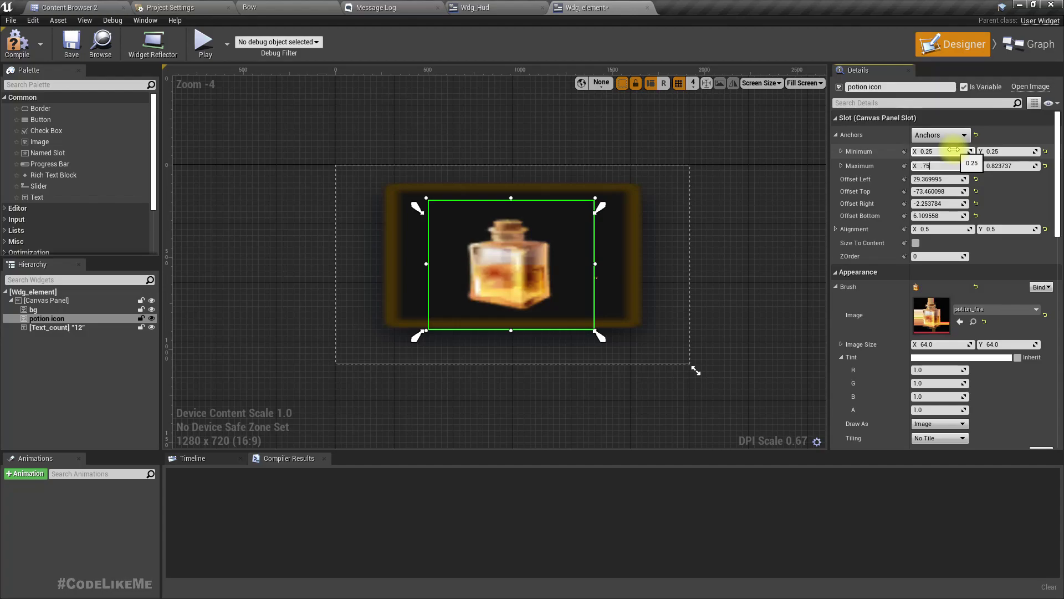
pyautogui.write('.75')
pyautogui.press('Tab')
pyautogui.write('.75')
pyautogui.press('Return')
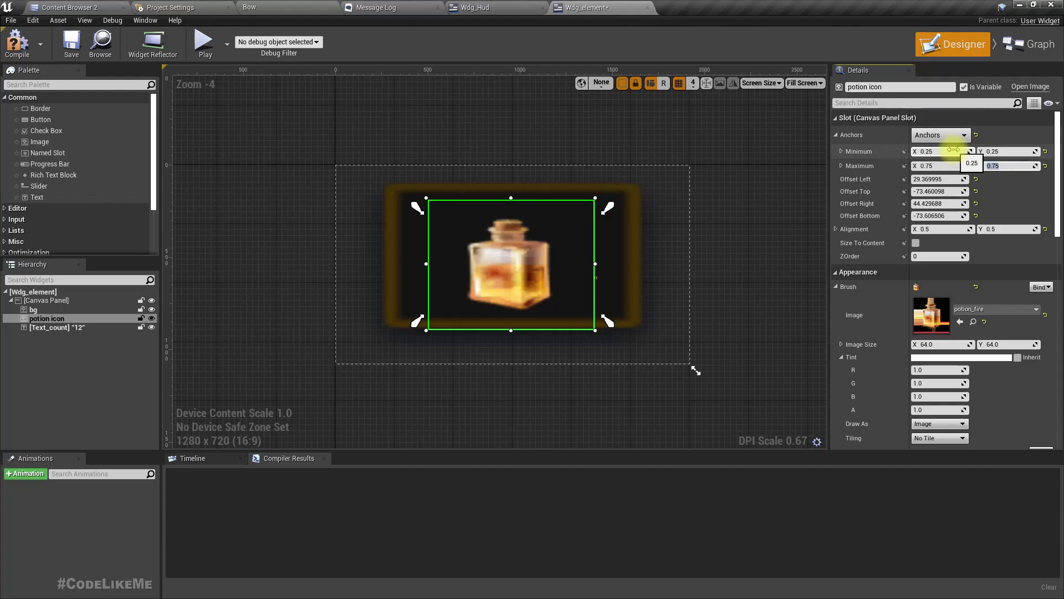
# Step: Set the potion icon's left, top, right and bottom offsets to 0 and compile the widget
pyautogui.click(938, 178)
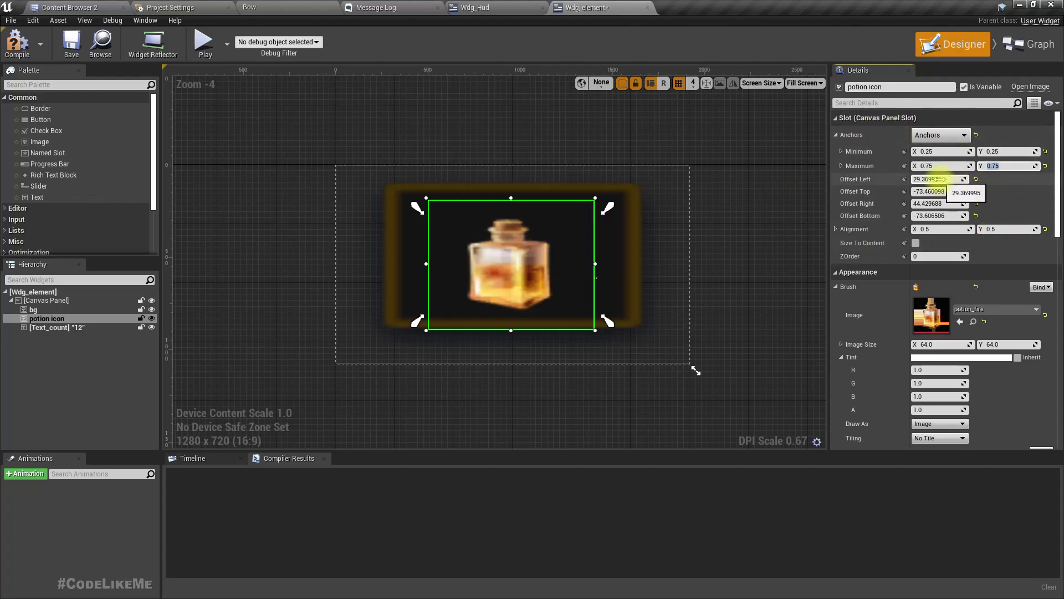
pyautogui.write('0')
pyautogui.press('Tab')
pyautogui.write('0')
pyautogui.press('Tab')
pyautogui.write('0')
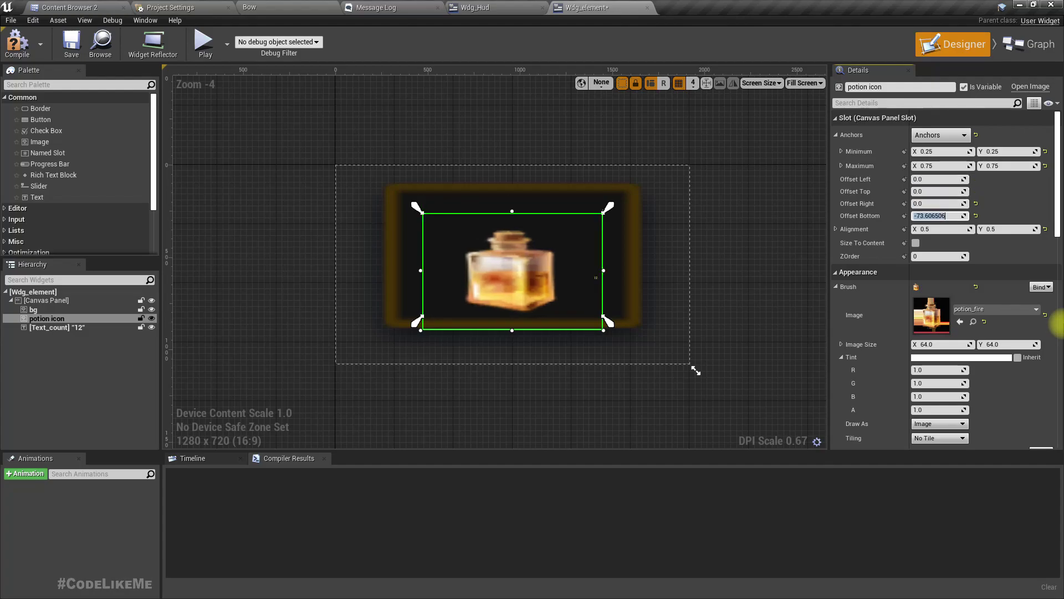
pyautogui.press('Tab')
pyautogui.write('0')
pyautogui.press('Return')
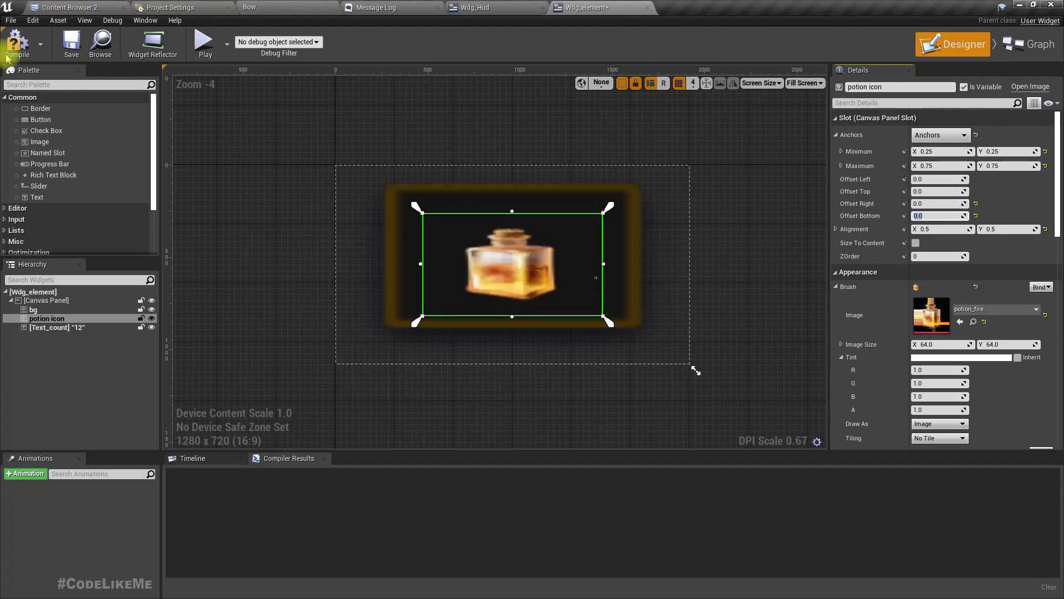
pyautogui.click(17, 45)
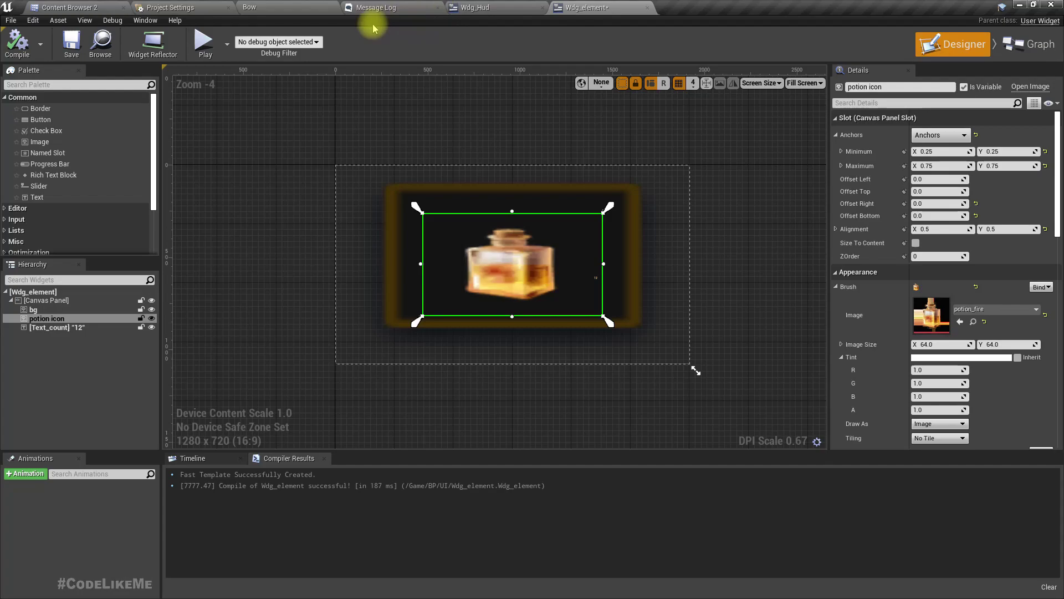
# Step: Play the Bow level full screen, compare its HUD with the game-ui2.jpg mockup in Photoshop, and return to the Wdg_element designer
pyautogui.click(478, 5)
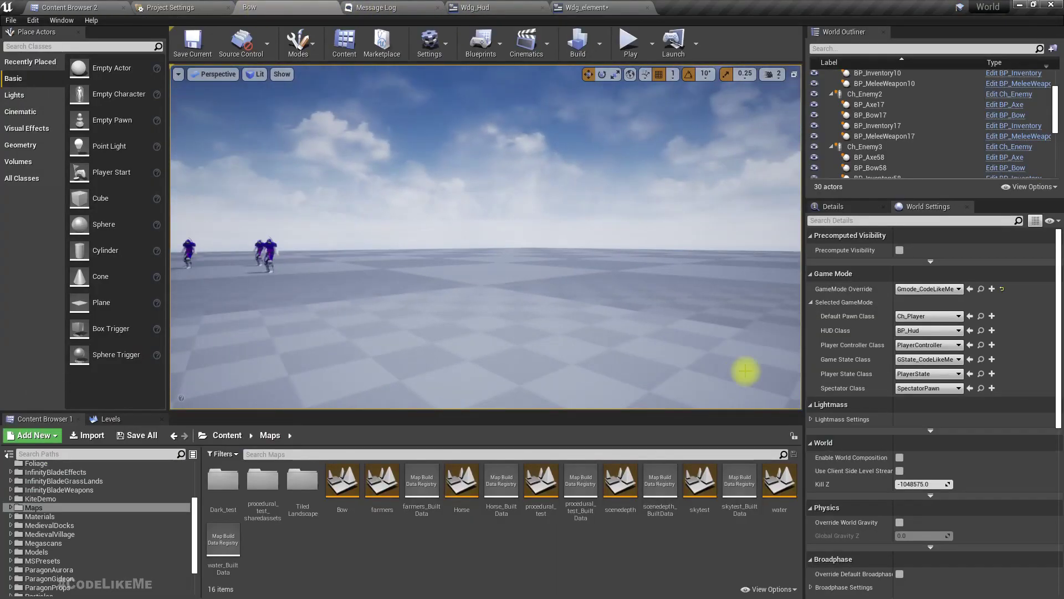
pyautogui.press('F11')
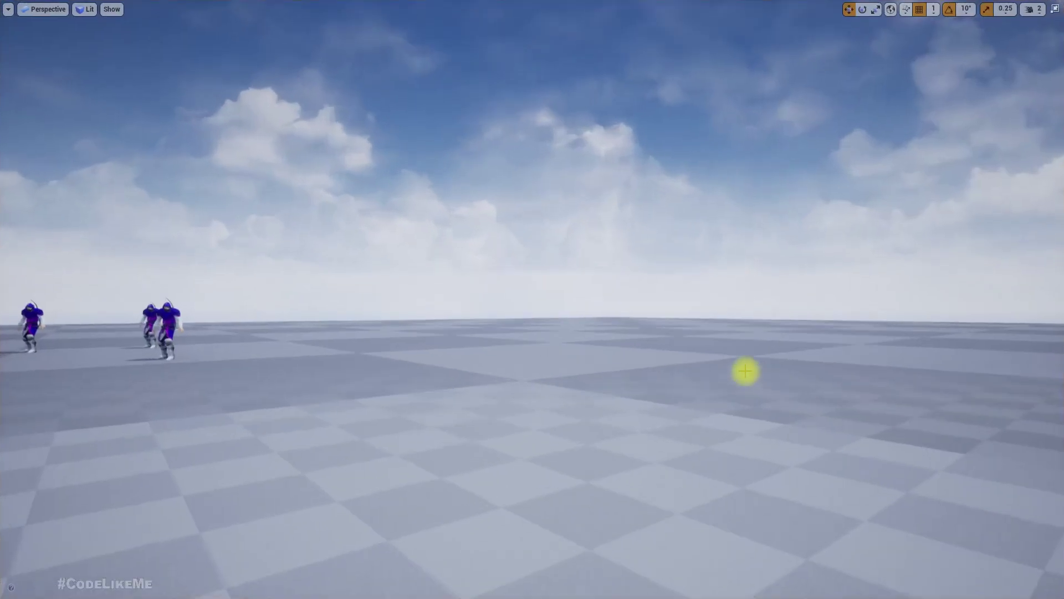
pyautogui.hotkey('alt', 'p')
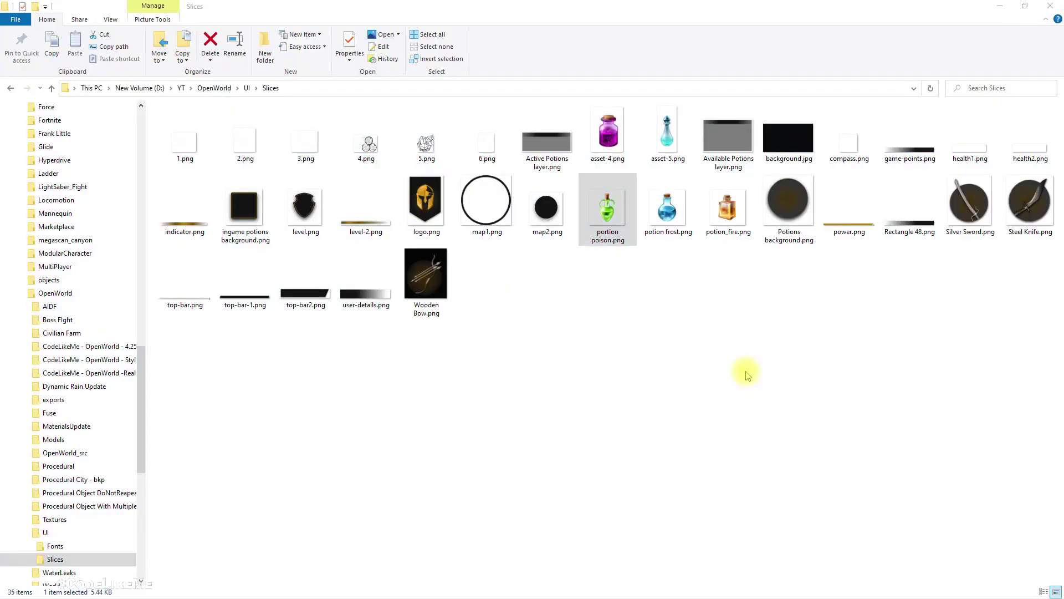
pyautogui.hotkey('alt', 'Tab')
pyautogui.hotkey('ctrl', 'Tab')
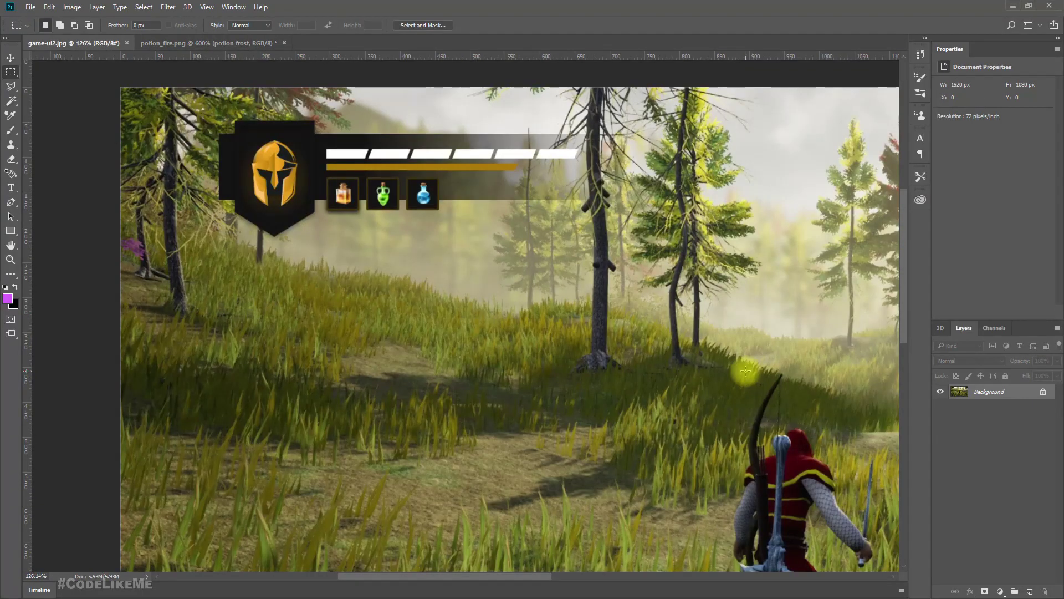
pyautogui.hotkey('alt', 'Tab')
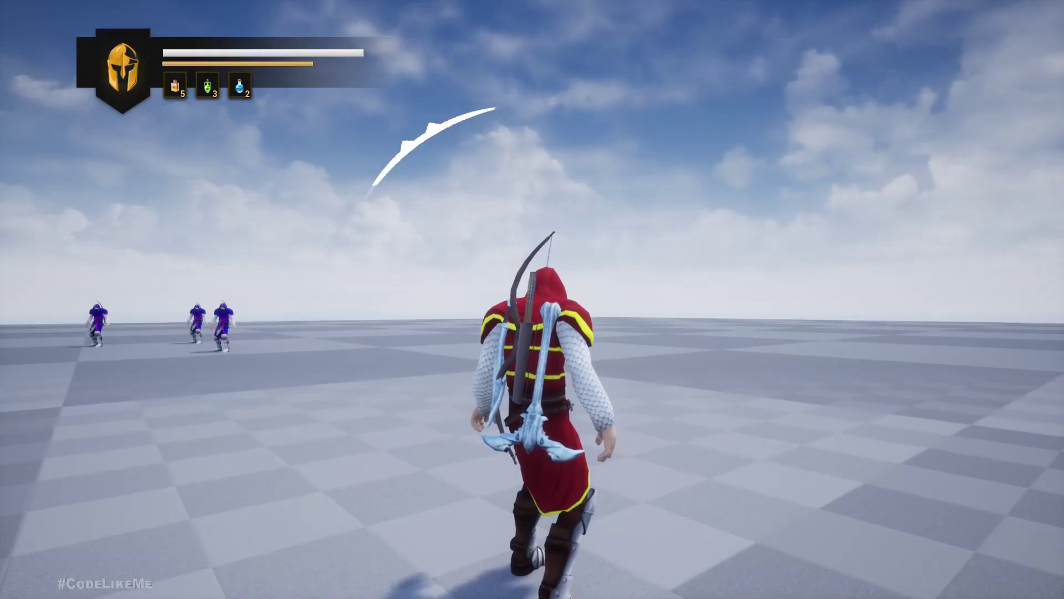
pyautogui.press('Escape')
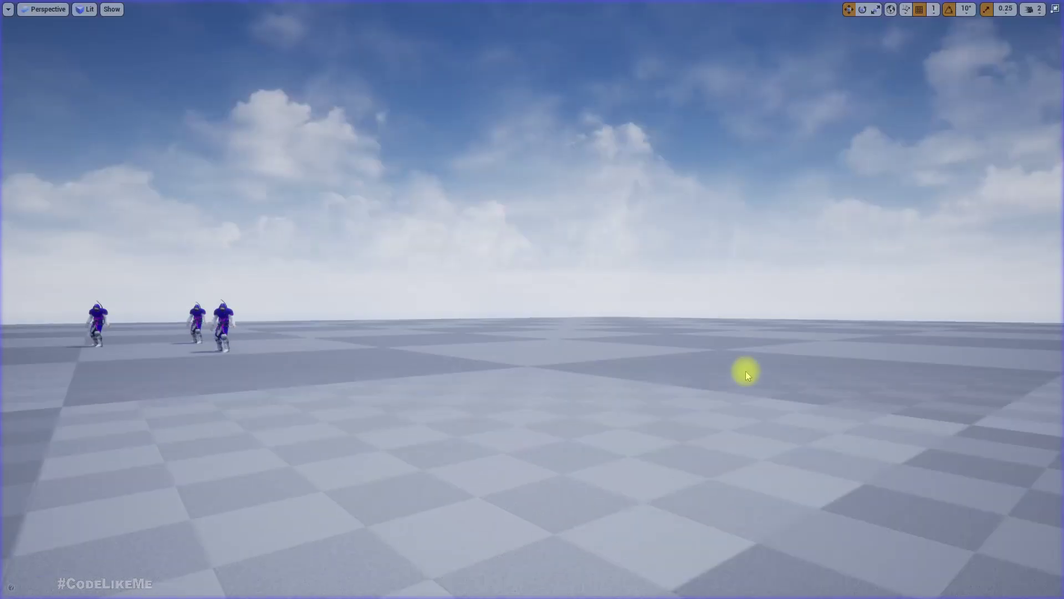
pyautogui.press('F11')
pyautogui.hotkey('alt', 'Tab')
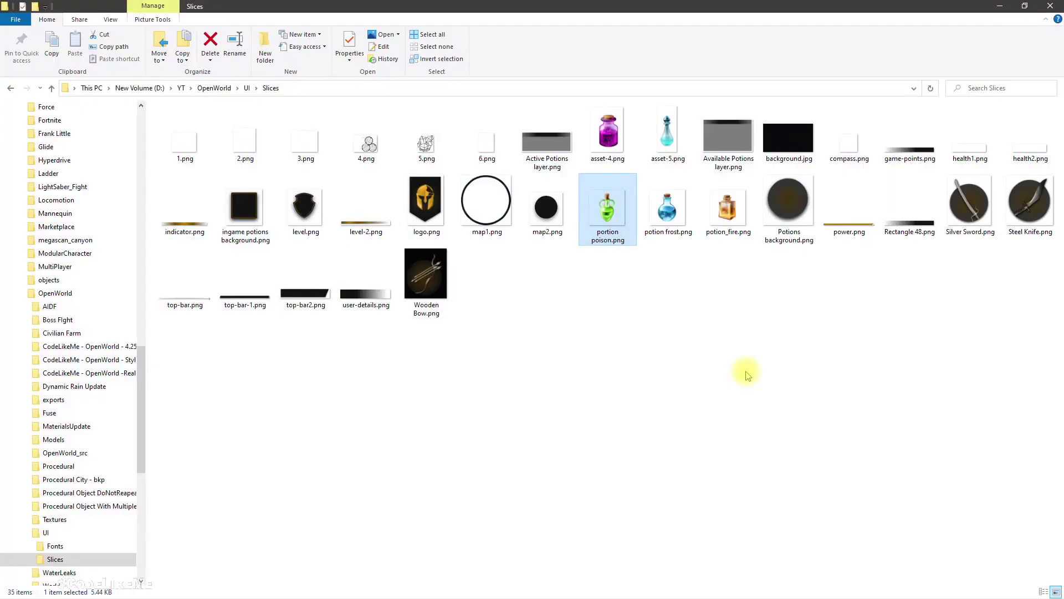
pyautogui.hotkey('alt', 'Tab')
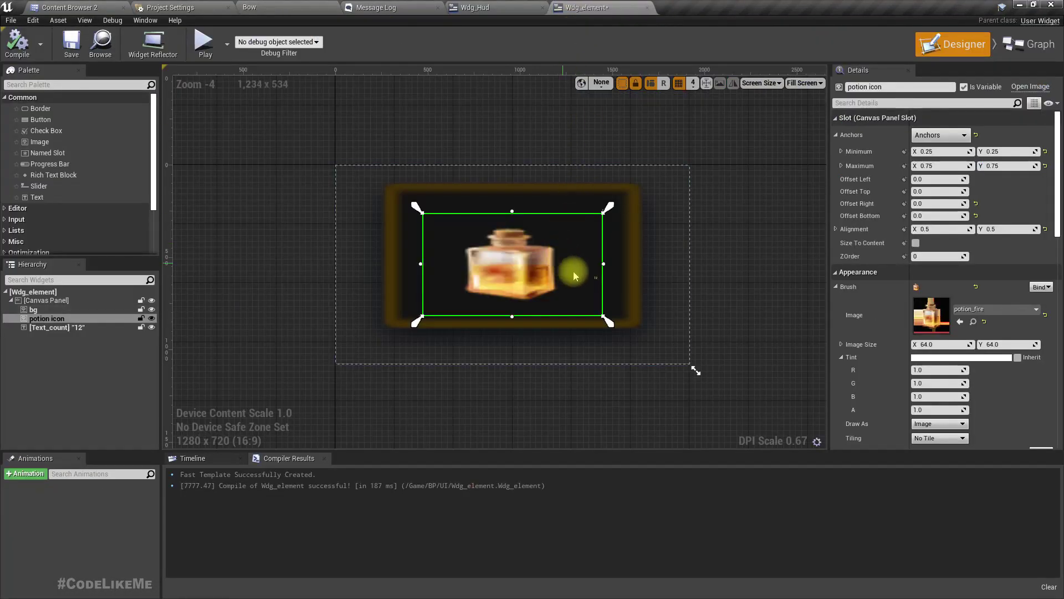
# Step: Set the potion icon's Maximum anchor Y to 0.7 and its Offset Bottom to 0
pyautogui.click(1010, 166)
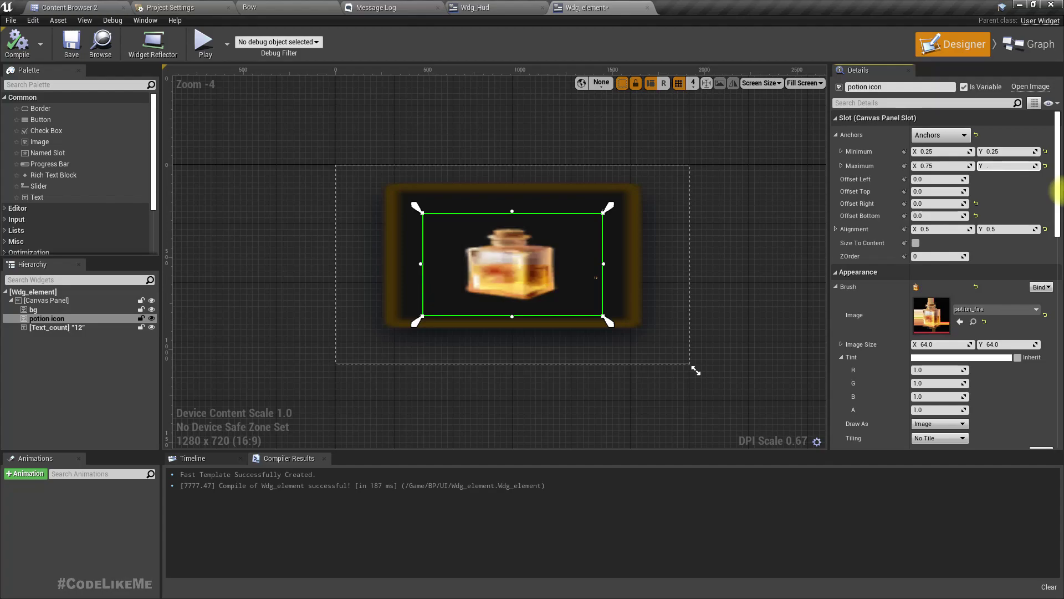
pyautogui.write('.70')
pyautogui.press('Return')
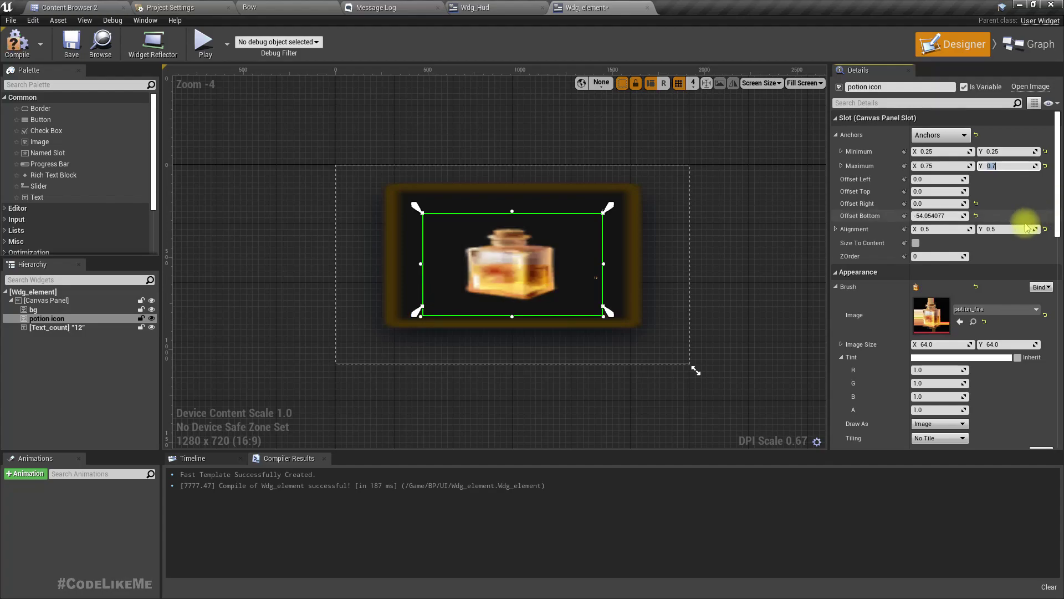
pyautogui.click(942, 216)
pyautogui.write('0')
pyautogui.press('Return')
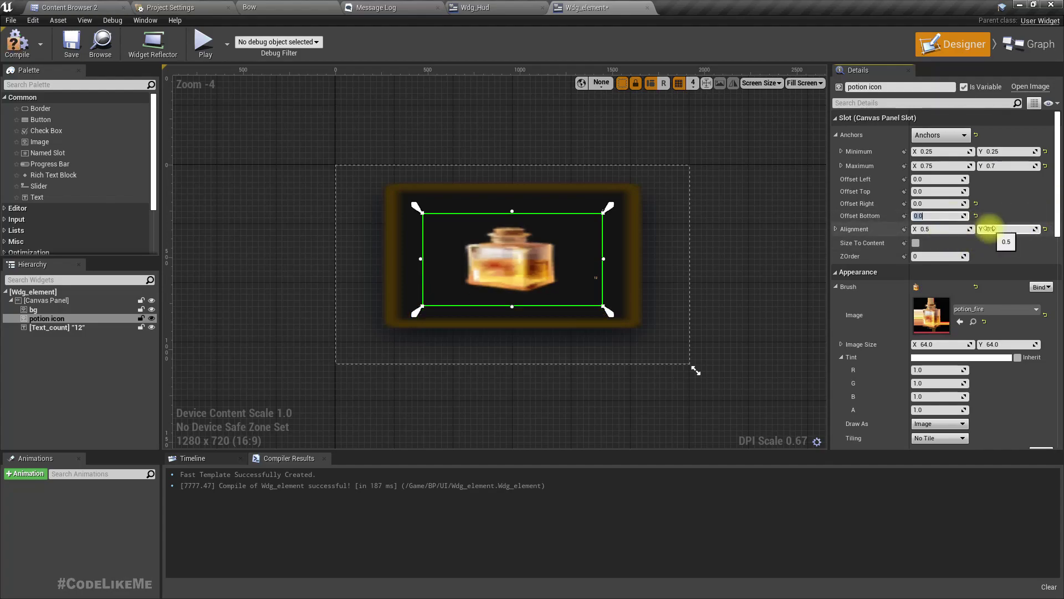
# Step: In Wdg_Hud, check the layout against the Photoshop mockup and set the root border's Brush Color alpha to 1.0
pyautogui.click(257, 8)
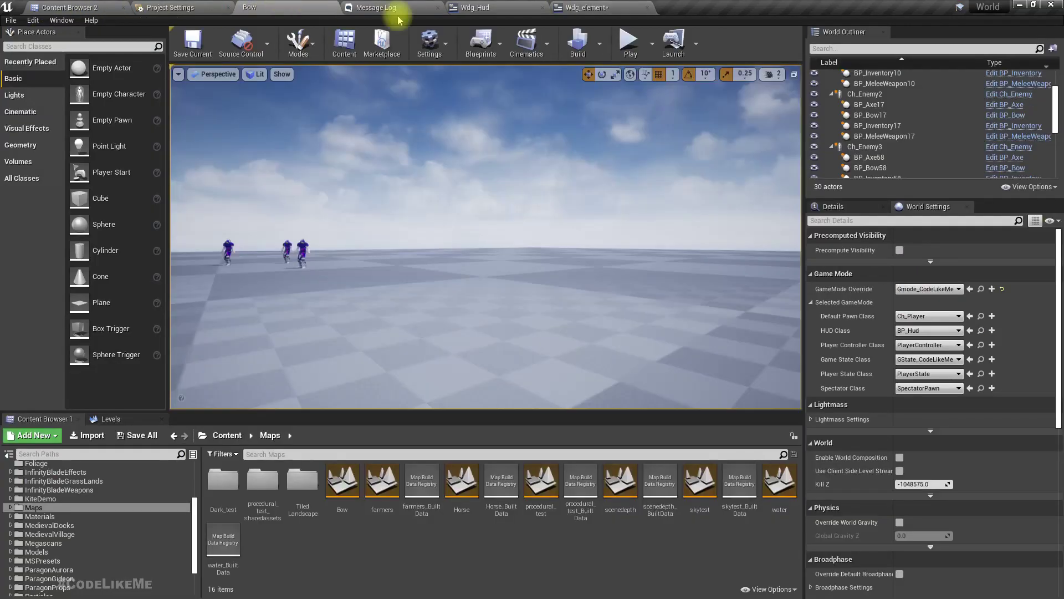
pyautogui.click(482, 8)
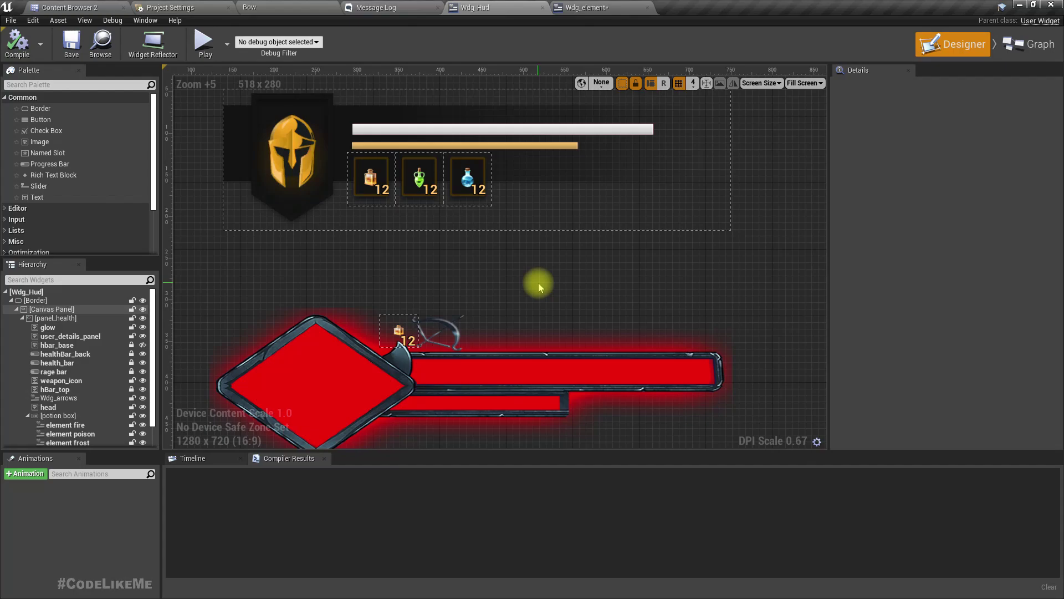
pyautogui.hotkey('alt', 'Tab')
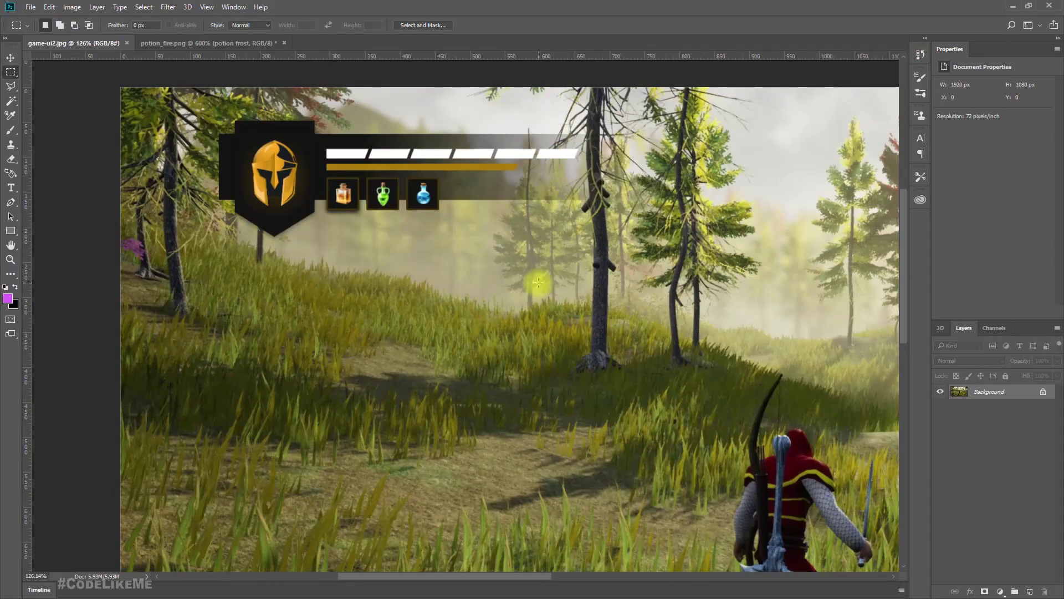
pyautogui.hotkey('alt', 'Tab')
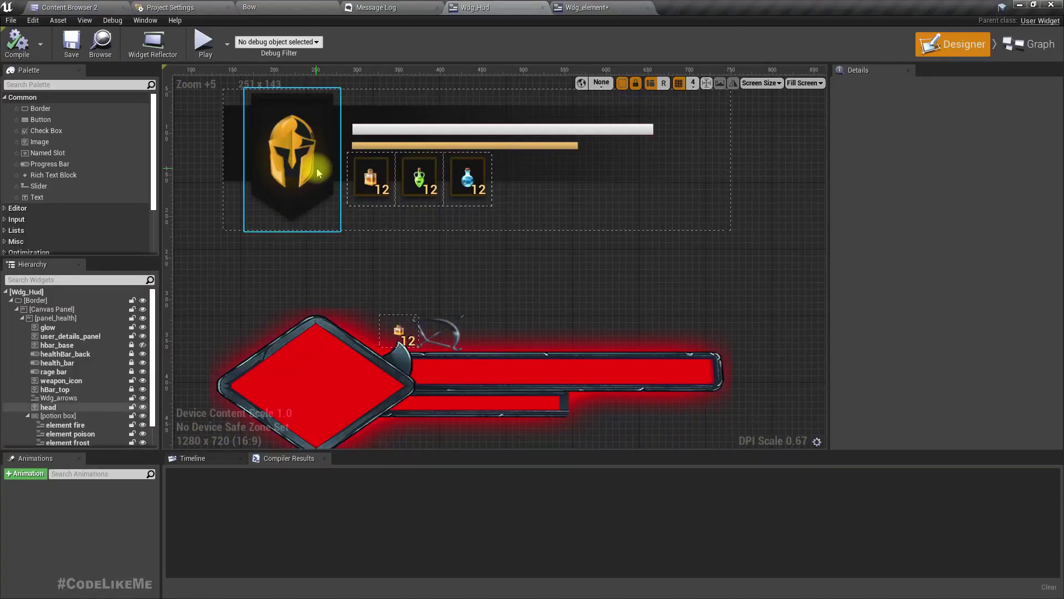
pyautogui.click(49, 301)
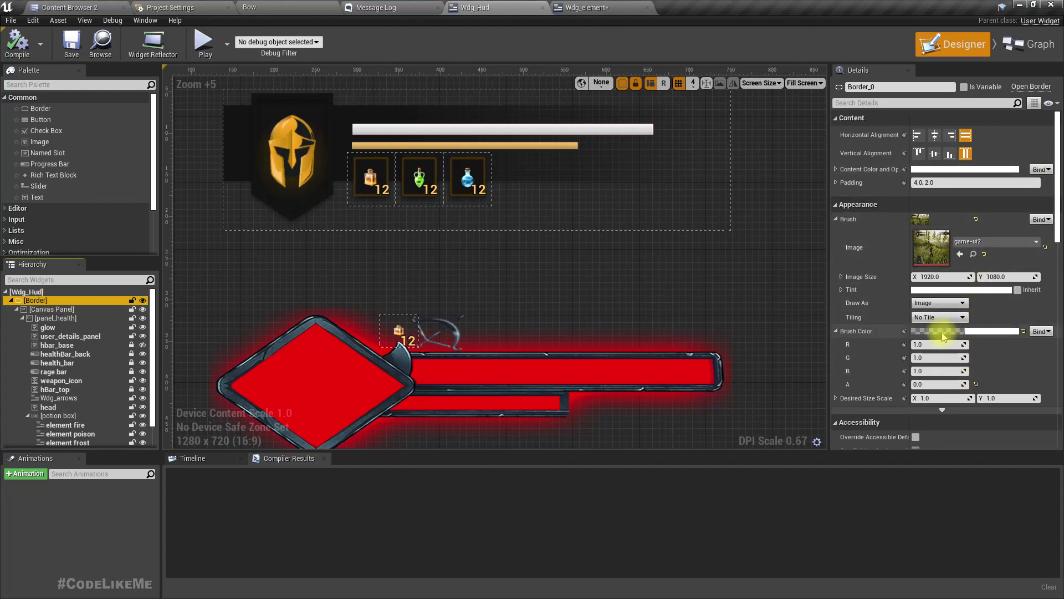
pyautogui.click(940, 384)
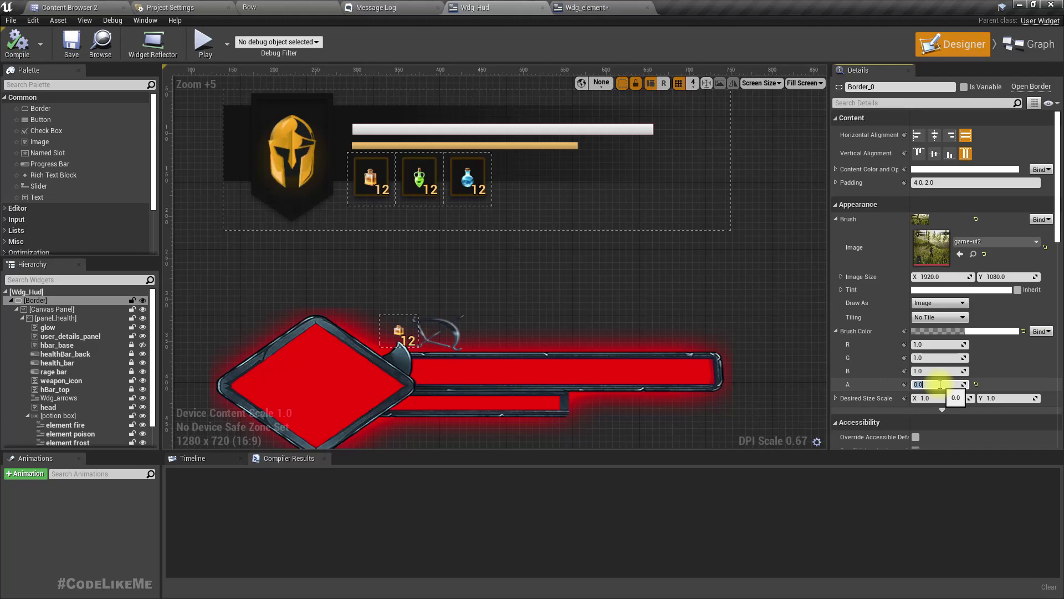
pyautogui.press('Return')
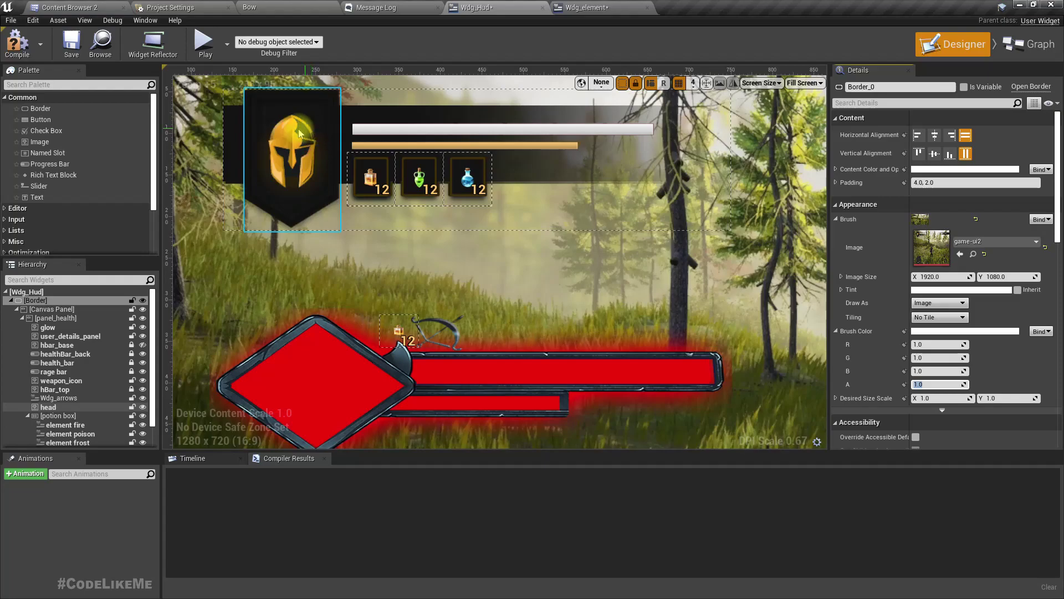
# Step: Hide user_details_panel in the designer and toggle the head image's editor visibility repeatedly to compare it with the background mockup
pyautogui.click(238, 147)
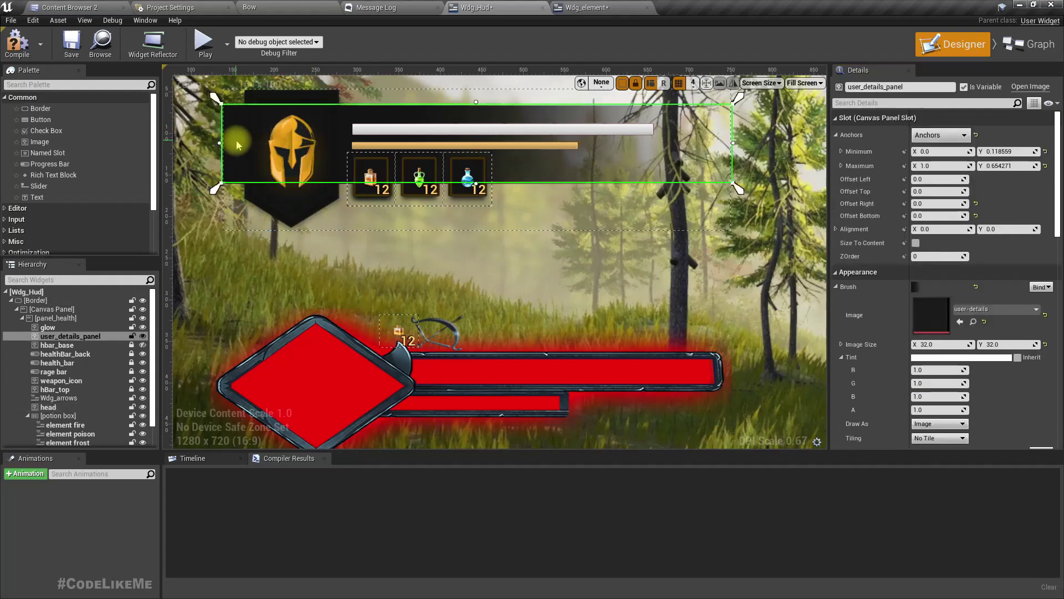
pyautogui.click(142, 336)
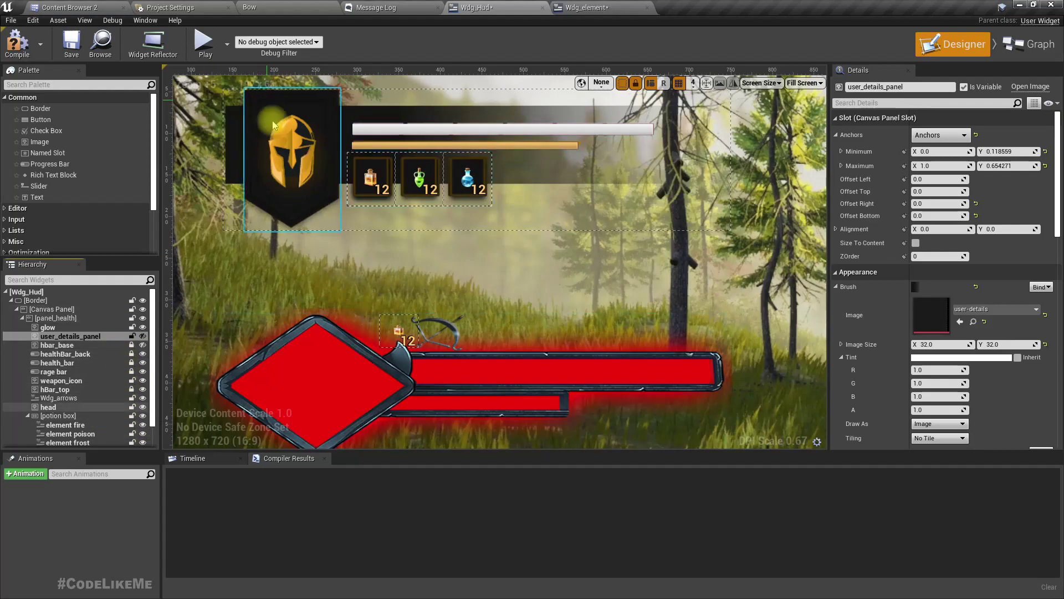
pyautogui.click(83, 407)
pyautogui.click(142, 409)
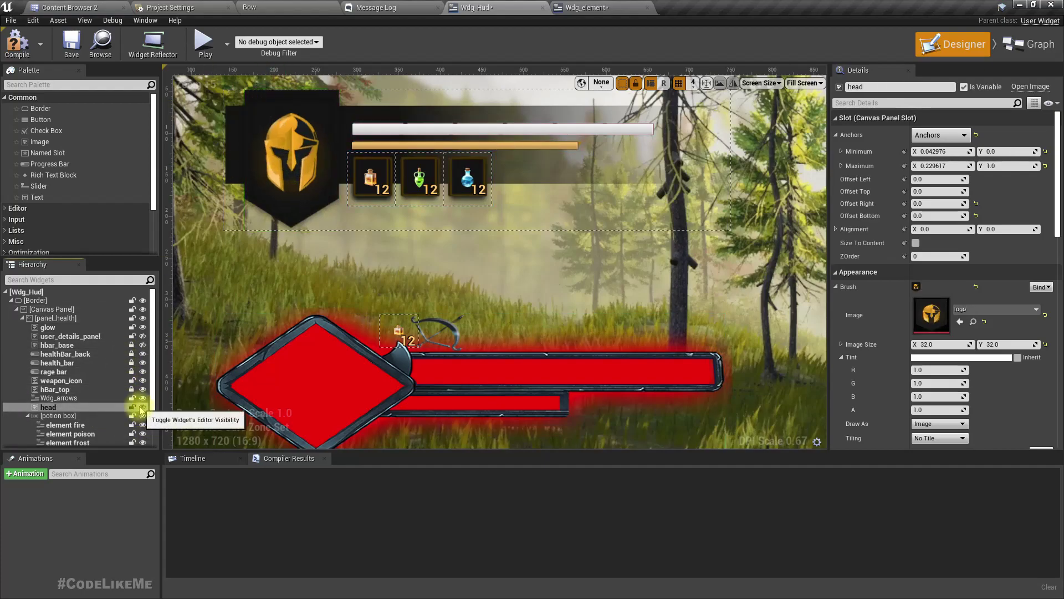
pyautogui.click(142, 409)
pyautogui.click(142, 409)
pyautogui.click(142, 409)
pyautogui.click(142, 409)
pyautogui.click(142, 409)
pyautogui.click(142, 409)
pyautogui.click(141, 409)
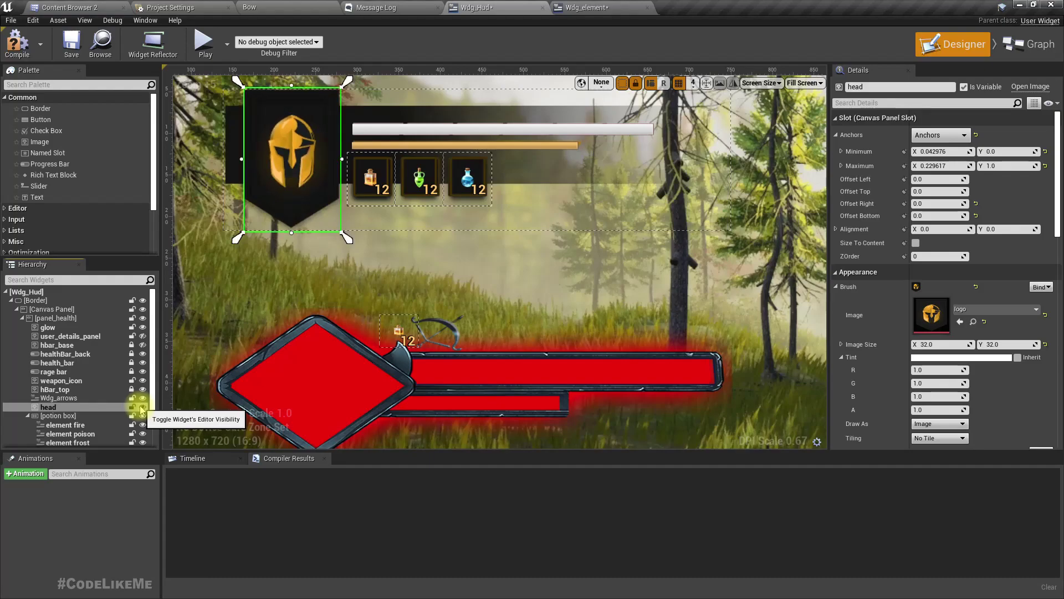
# Step: Place logo.png from the Slices folder into the game-ui2.jpg mockup in Photoshop
pyautogui.hotkey('alt', 'Tab')
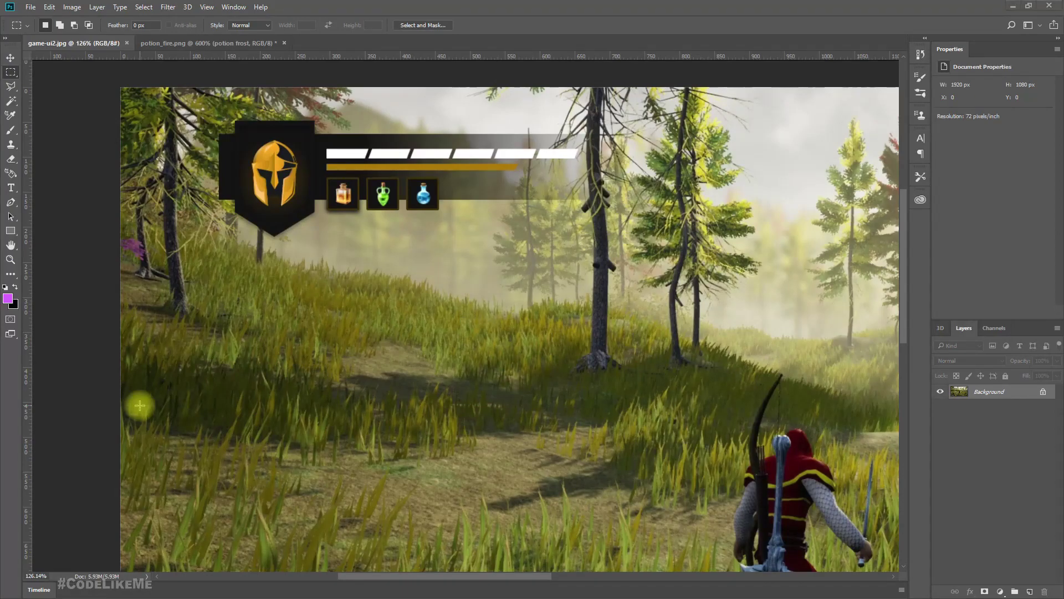
pyautogui.hotkey('alt', 'Tab')
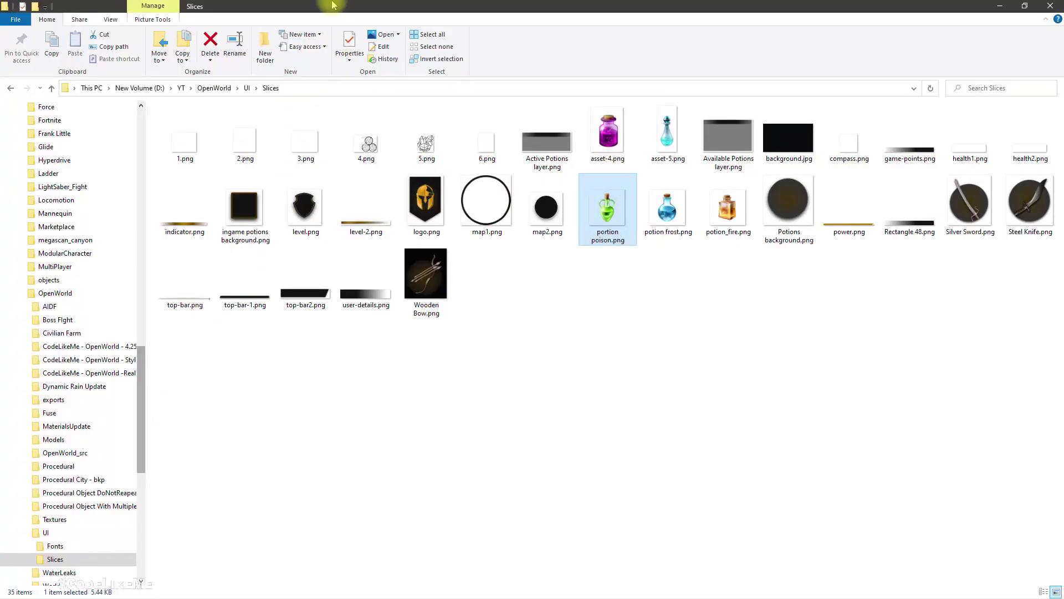
pyautogui.click(421, 194)
pyautogui.moveTo(421, 194); pyautogui.dragTo(272, 183)
pyautogui.hotkey('alt', 'Tab')
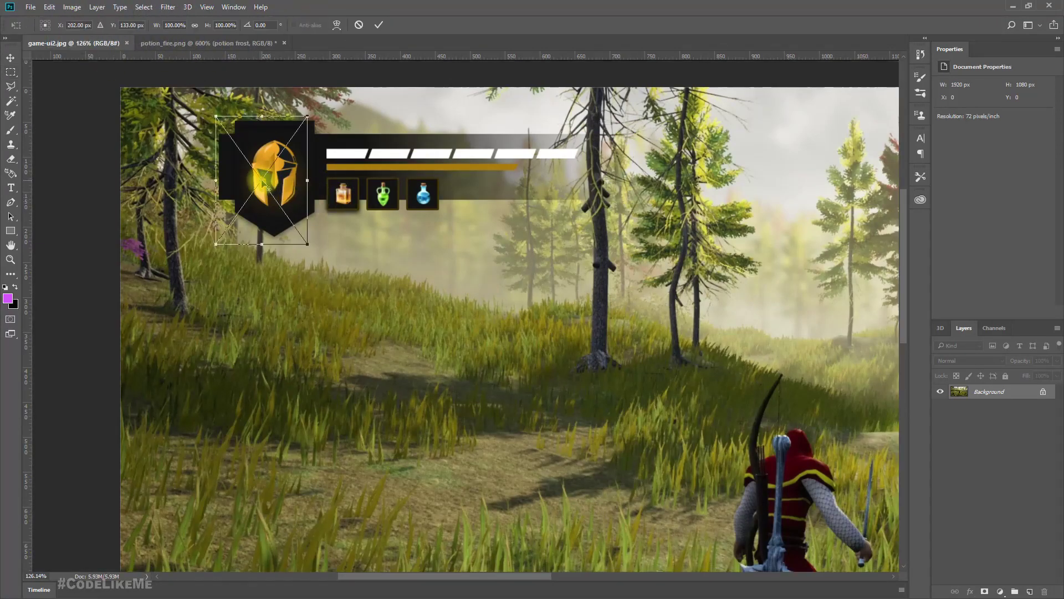
# Step: Position the placed logo over the mockup's helmet badge to compare their sizes, checking against Unreal, and commit the placement
pyautogui.moveTo(277, 221)
pyautogui.mouseDown()
pyautogui.moveTo(317, 222)
pyautogui.moveTo(333, 304)
pyautogui.moveTo(314, 333)
pyautogui.moveTo(298, 320)
pyautogui.moveTo(280, 269)
pyautogui.moveTo(277, 312)
pyautogui.moveTo(277, 210)
pyautogui.moveTo(277, 222)
pyautogui.mouseUp()
pyautogui.click(1056, 360)
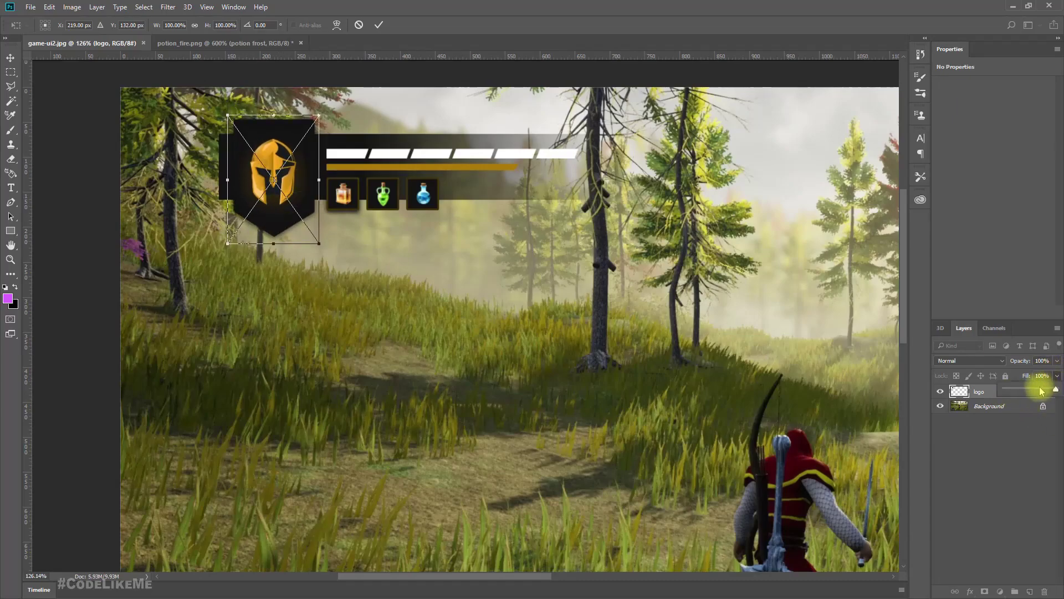
pyautogui.moveTo(306, 182)
pyautogui.mouseDown()
pyautogui.moveTo(315, 171)
pyautogui.moveTo(309, 185)
pyautogui.mouseUp()
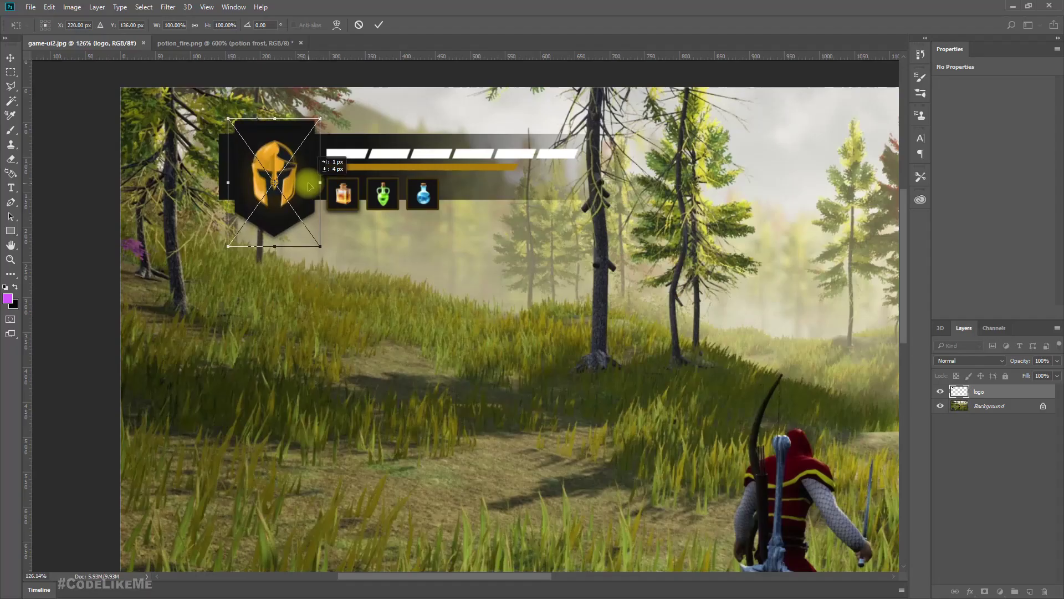
pyautogui.hotkey('alt', 'Tab')
pyautogui.hotkey('alt', 'Tab')
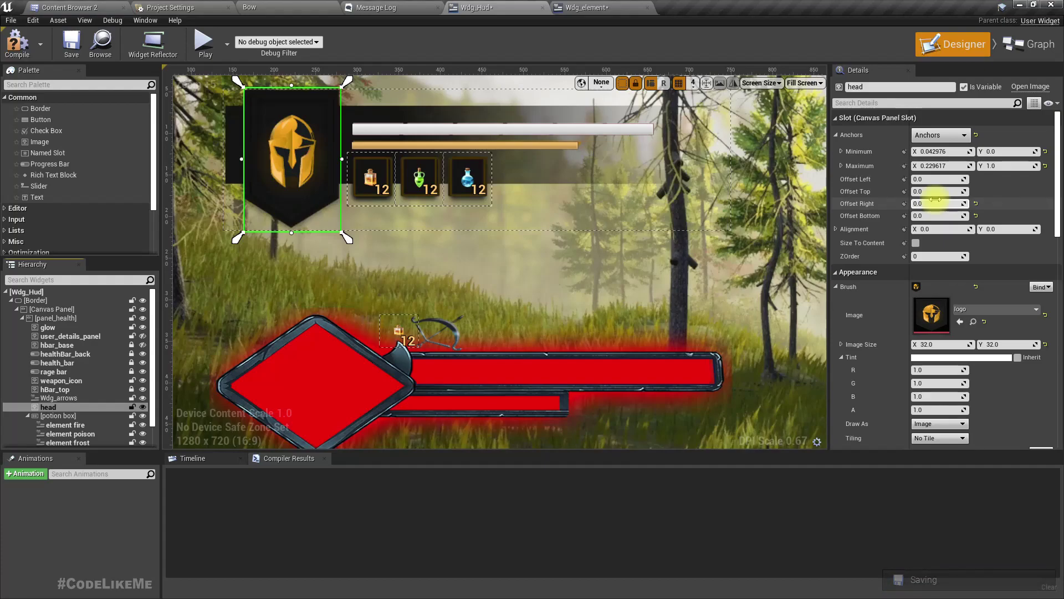
pyautogui.hotkey('alt', 'Tab')
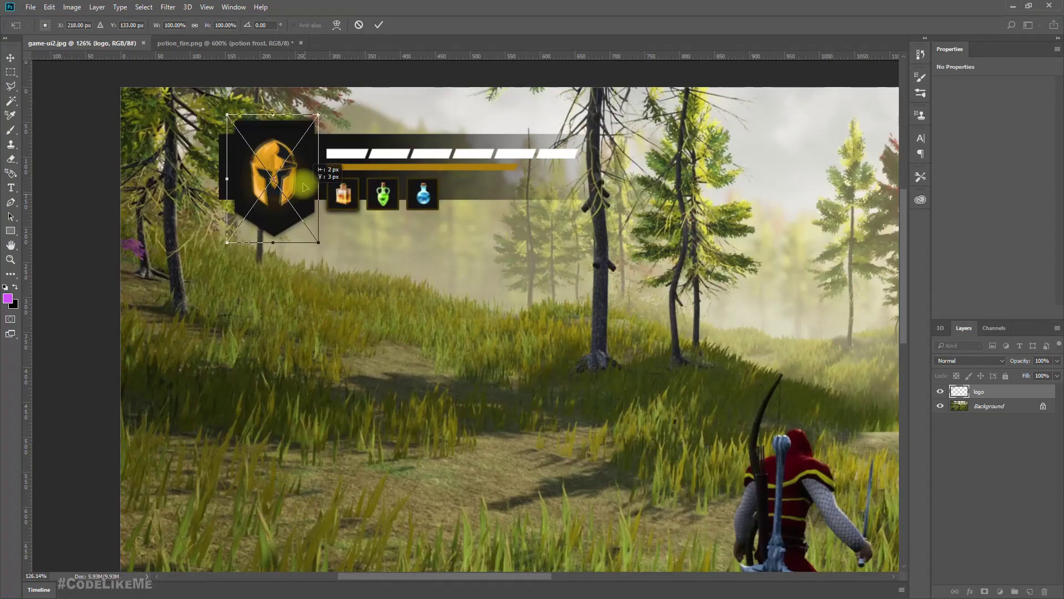
pyautogui.moveTo(306, 198)
pyautogui.mouseDown()
pyautogui.moveTo(371, 232)
pyautogui.moveTo(388, 192)
pyautogui.moveTo(410, 194)
pyautogui.moveTo(302, 192)
pyautogui.mouseUp()
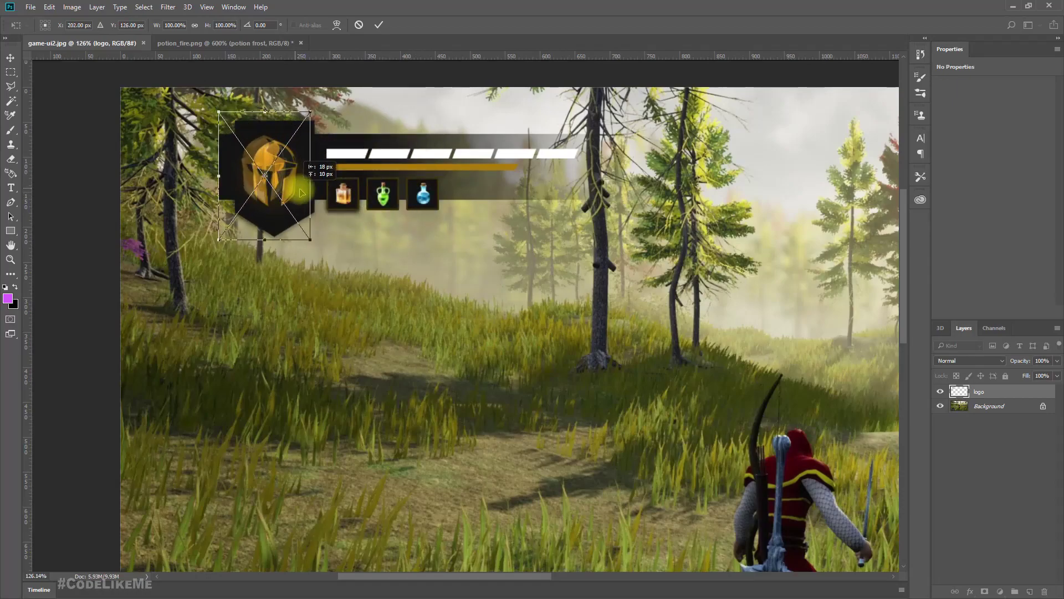
pyautogui.press('Return')
# Step: Back in the Unreal Wdg_Hud designer, set the head image's Offset Left and Offset Right to -5
pyautogui.hotkey('alt', 'Tab')
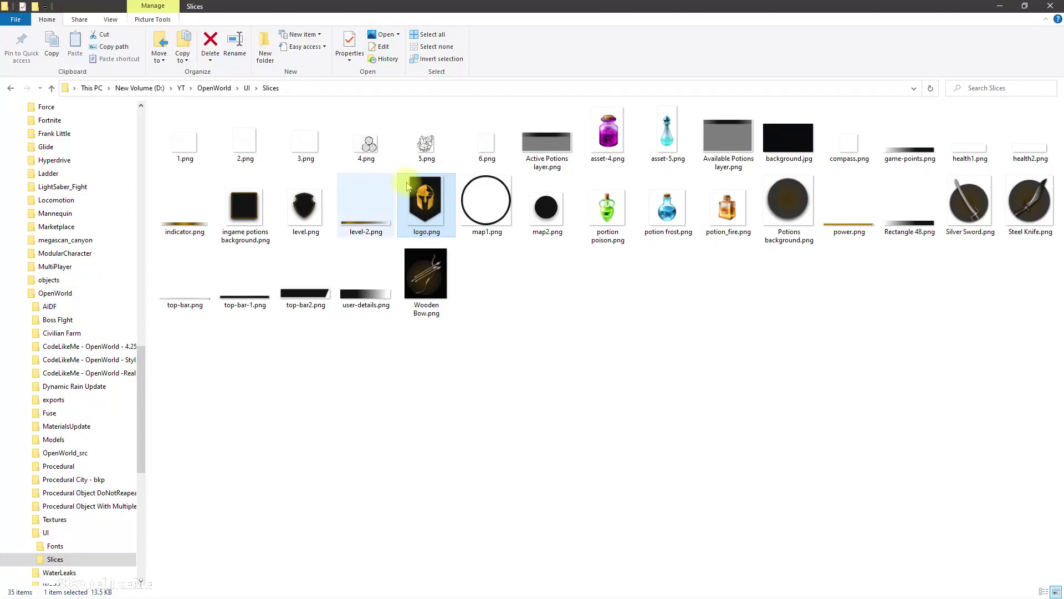
pyautogui.hotkey('alt', 'Tab')
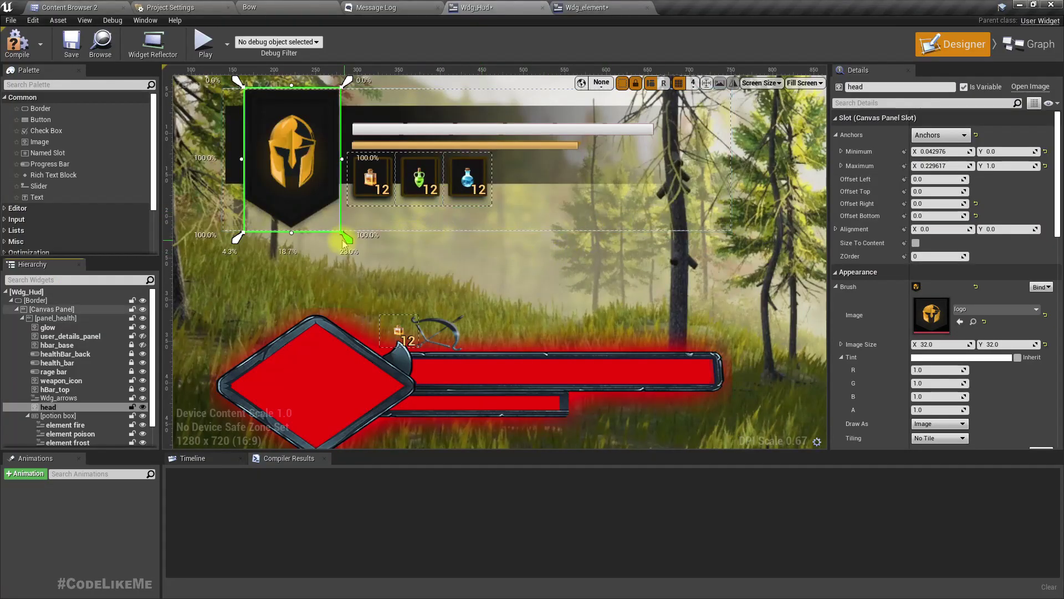
pyautogui.scroll(-3, 494, 275)
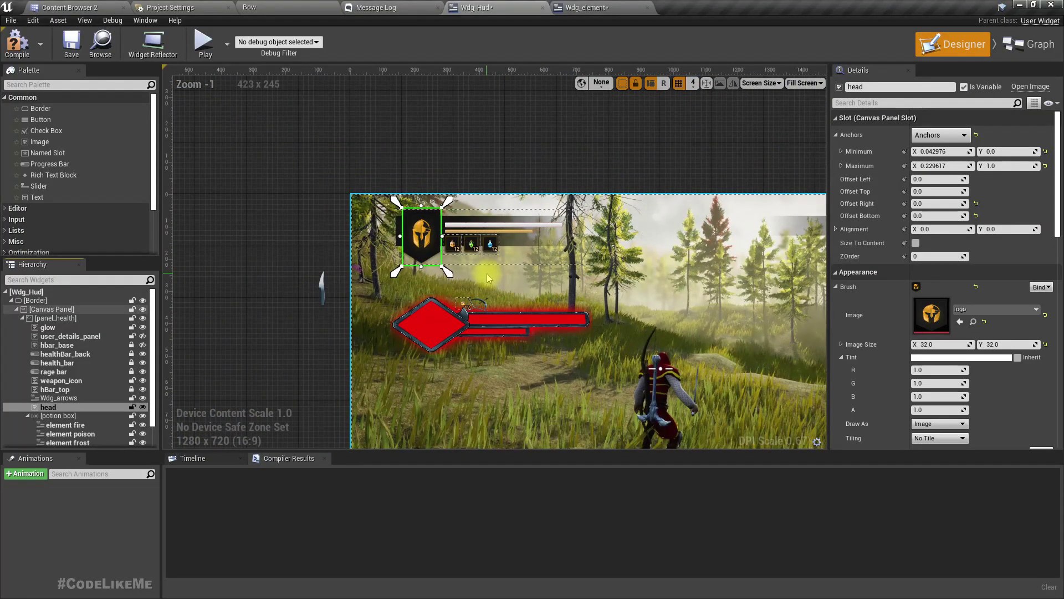
pyautogui.scroll(3, 487, 274)
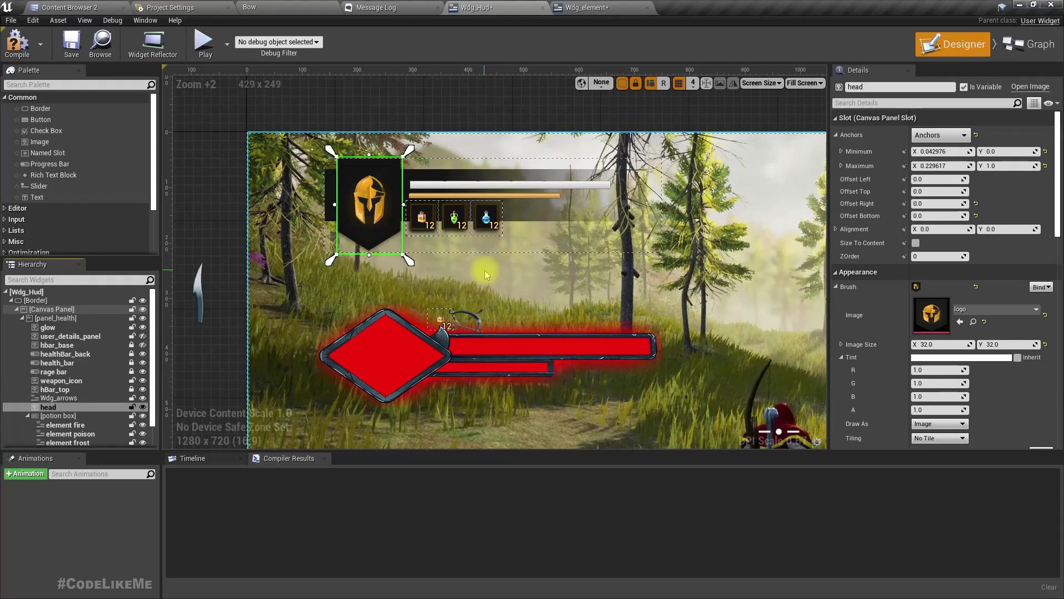
pyautogui.scroll(3, 484, 270)
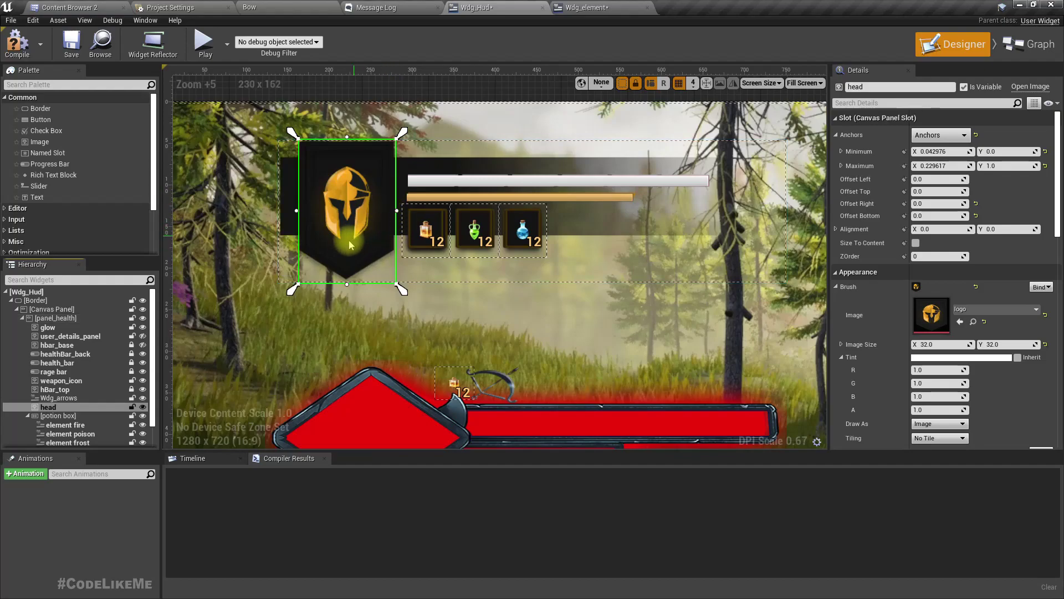
pyautogui.scroll(6, 319, 235)
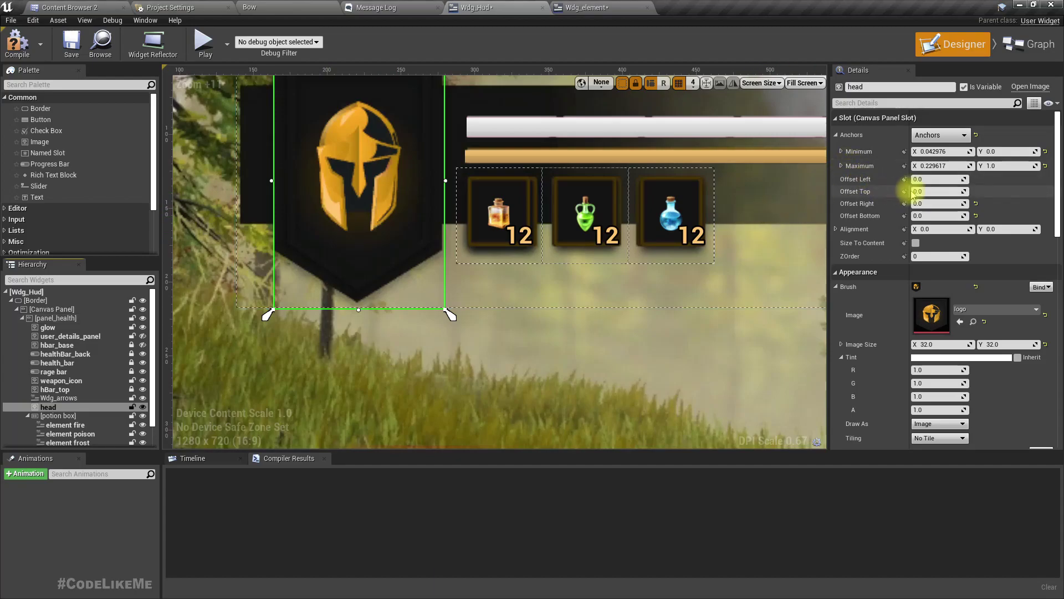
pyautogui.scroll(-3, 309, 330)
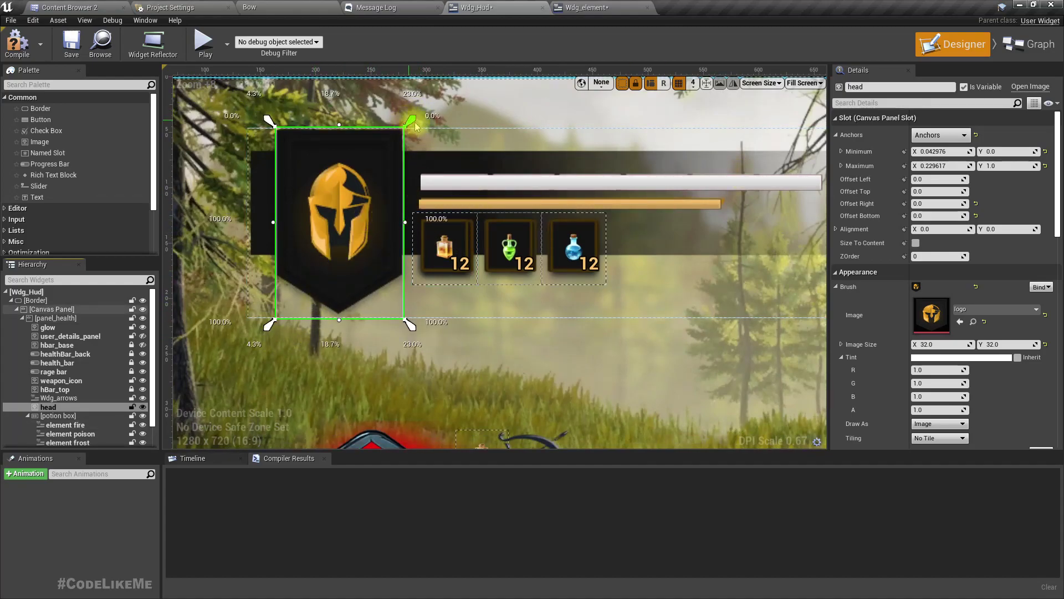
pyautogui.click(932, 179)
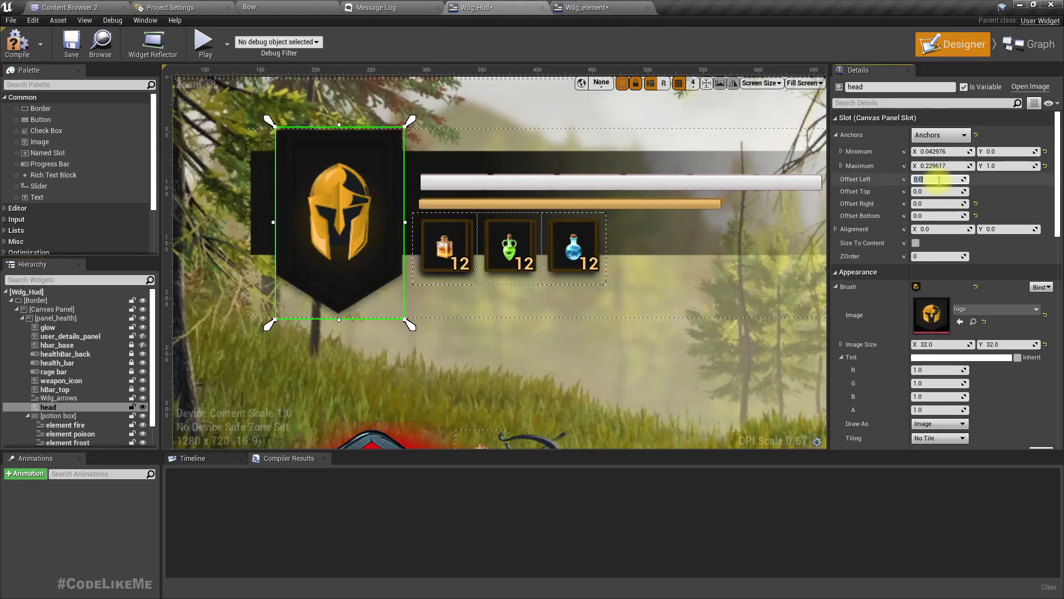
pyautogui.write('-5')
pyautogui.press('Tab')
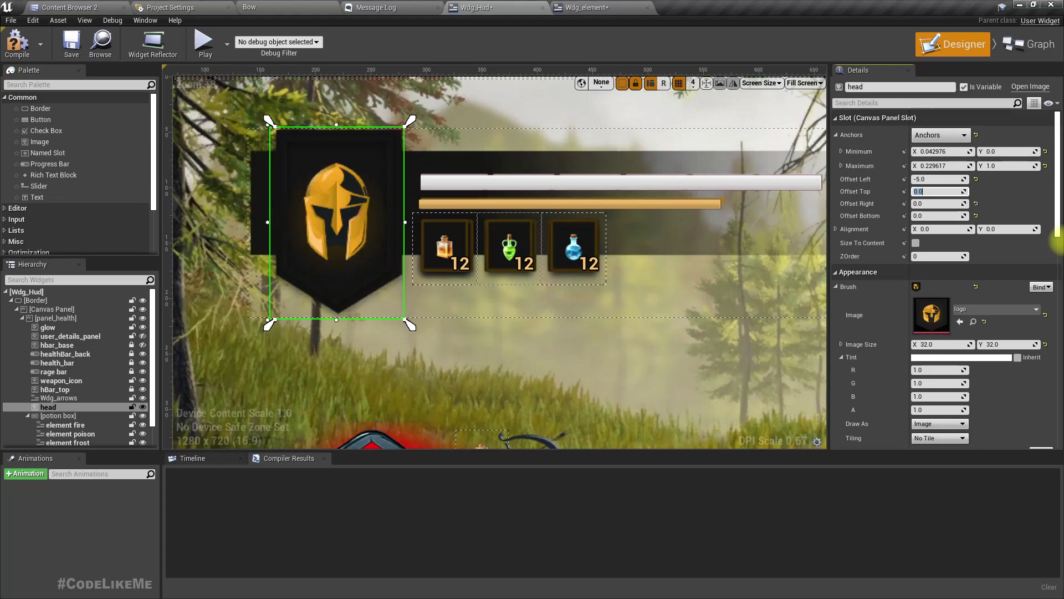
pyautogui.press('Tab')
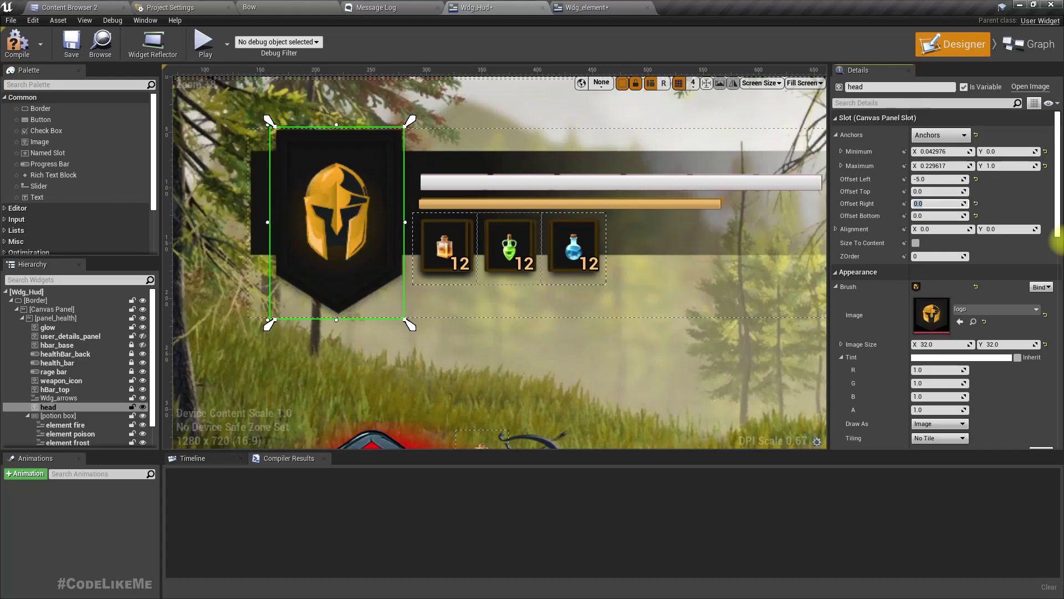
pyautogui.press('Return')
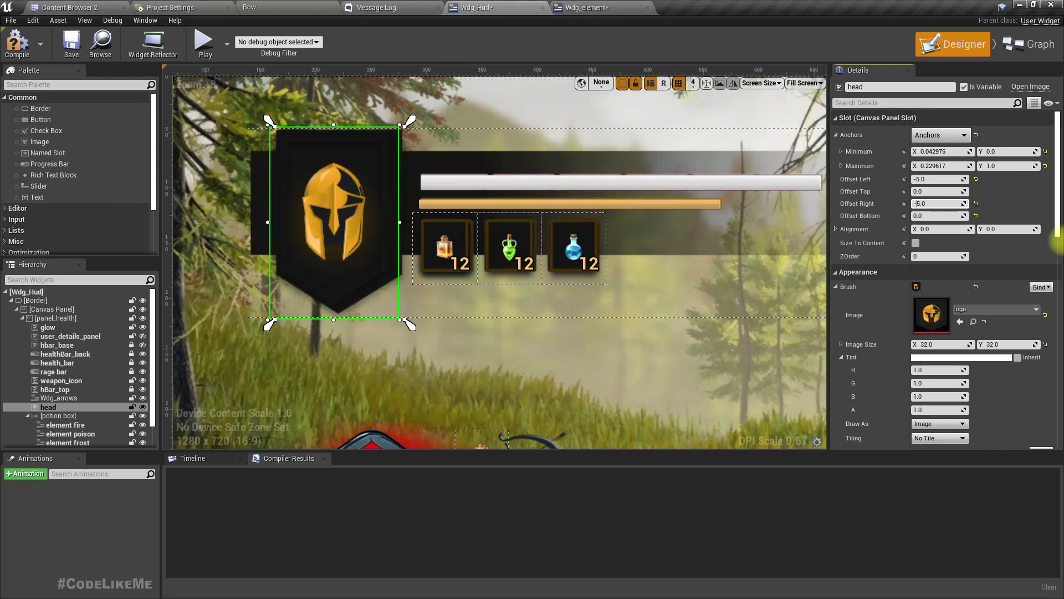
pyautogui.press('Return')
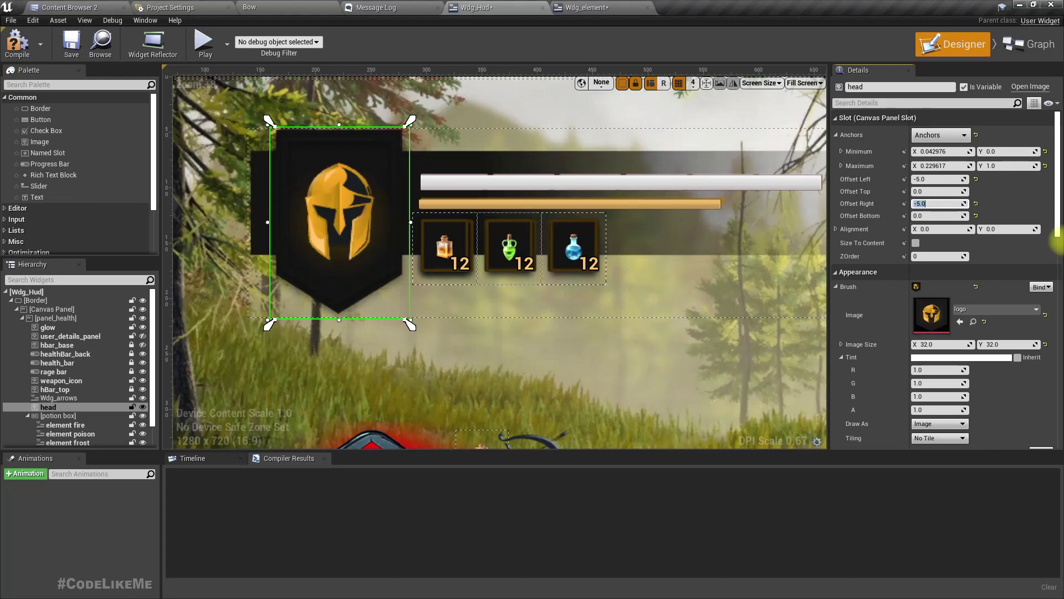
# Step: Compare the head image with the background badge by toggling its editor visibility, and set Offset Top and Offset Bottom to -5
pyautogui.click(144, 408)
pyautogui.click(144, 407)
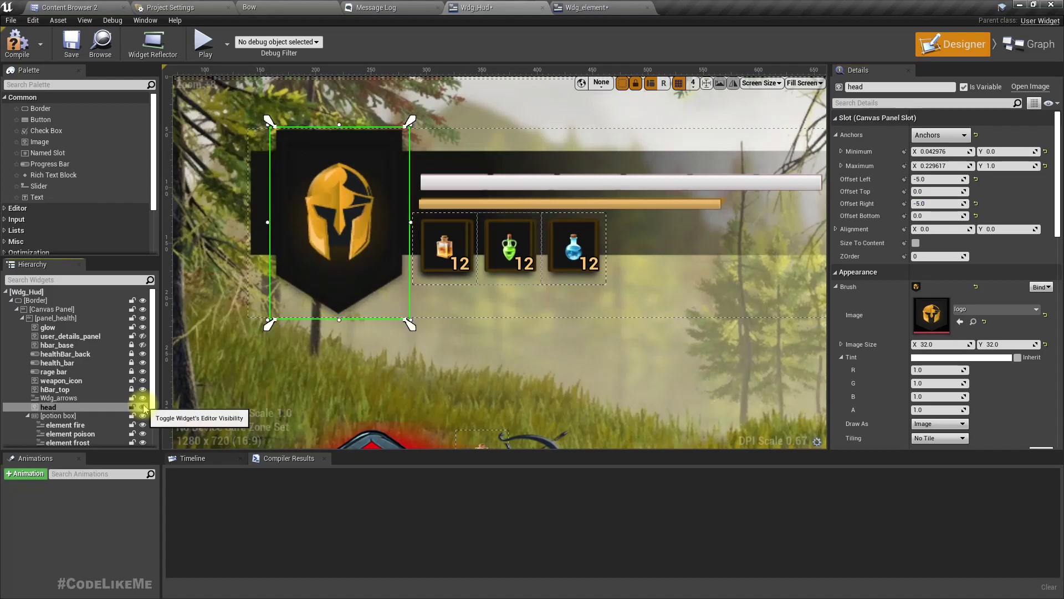
pyautogui.click(144, 408)
pyautogui.click(144, 408)
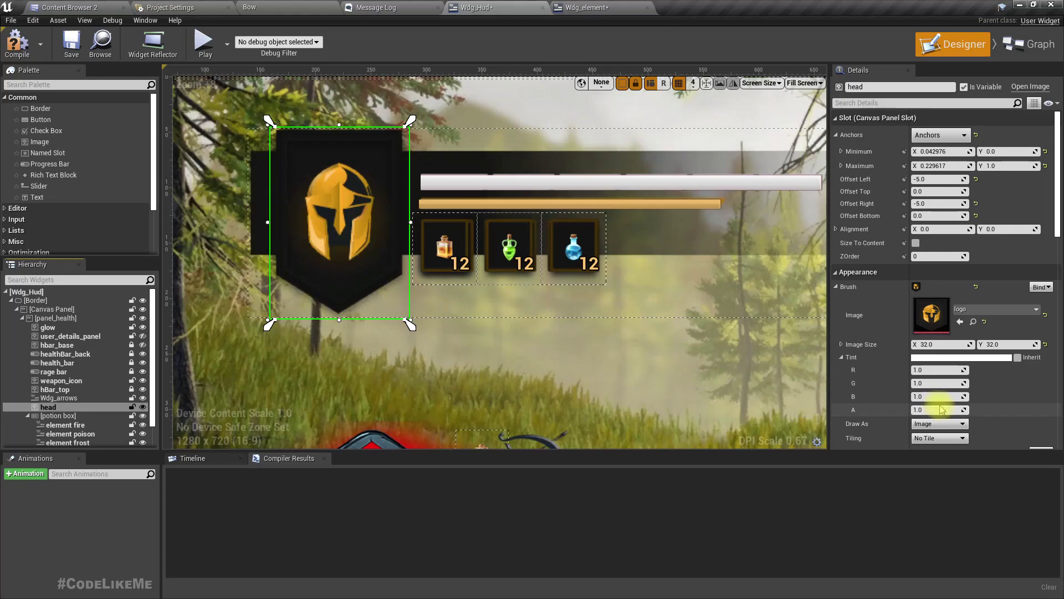
pyautogui.click(928, 192)
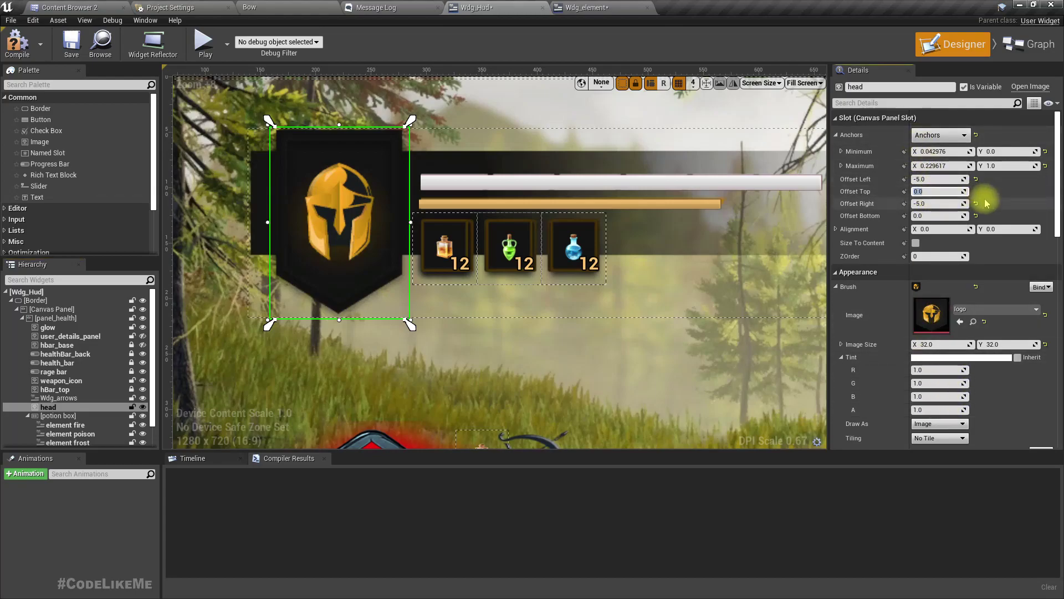
pyautogui.write('-5')
pyautogui.press('Tab')
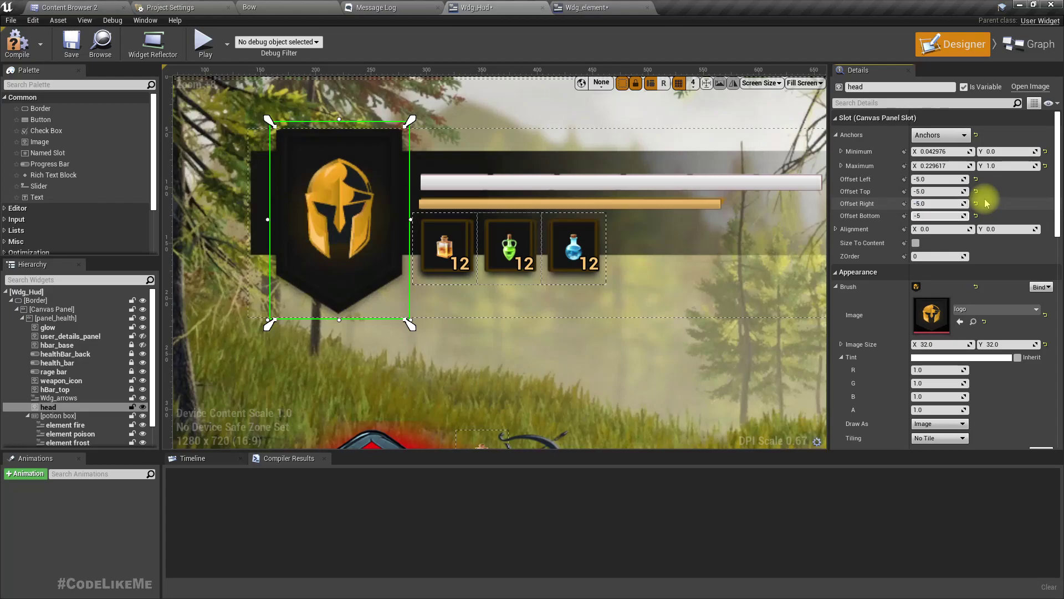
pyautogui.press('Return')
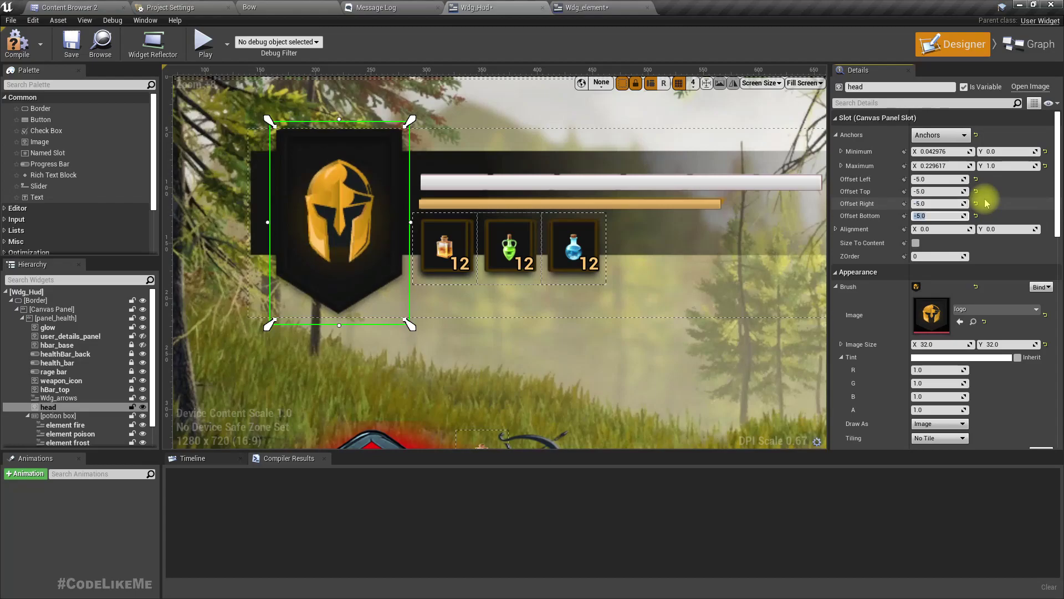
# Step: Toggle the head image's editor visibility repeatedly to compare its fit with the background badge, and cancel the trial red Color and Opacity tint
pyautogui.click(143, 407)
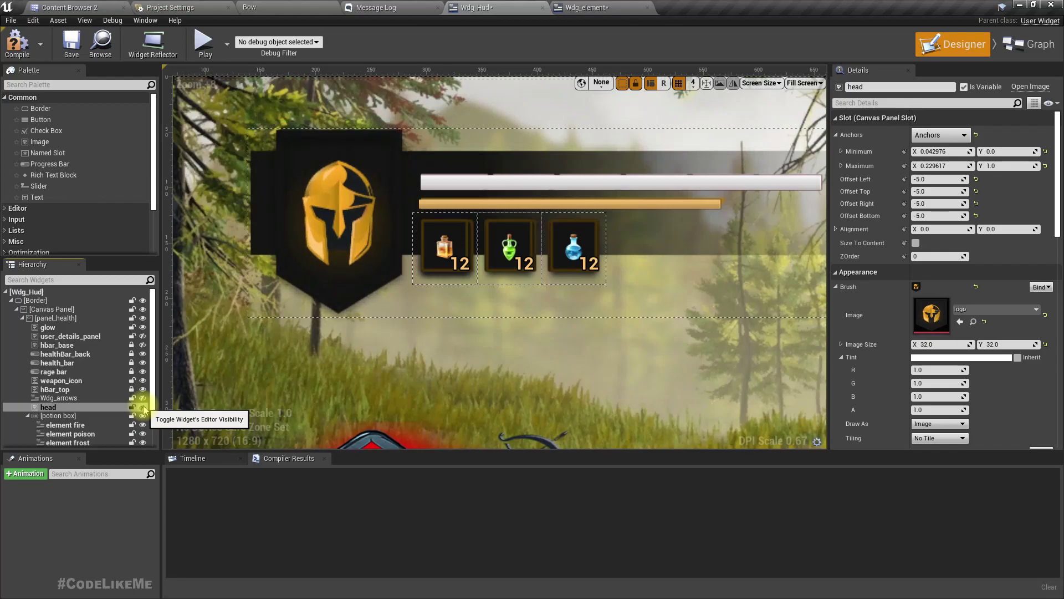
pyautogui.click(143, 408)
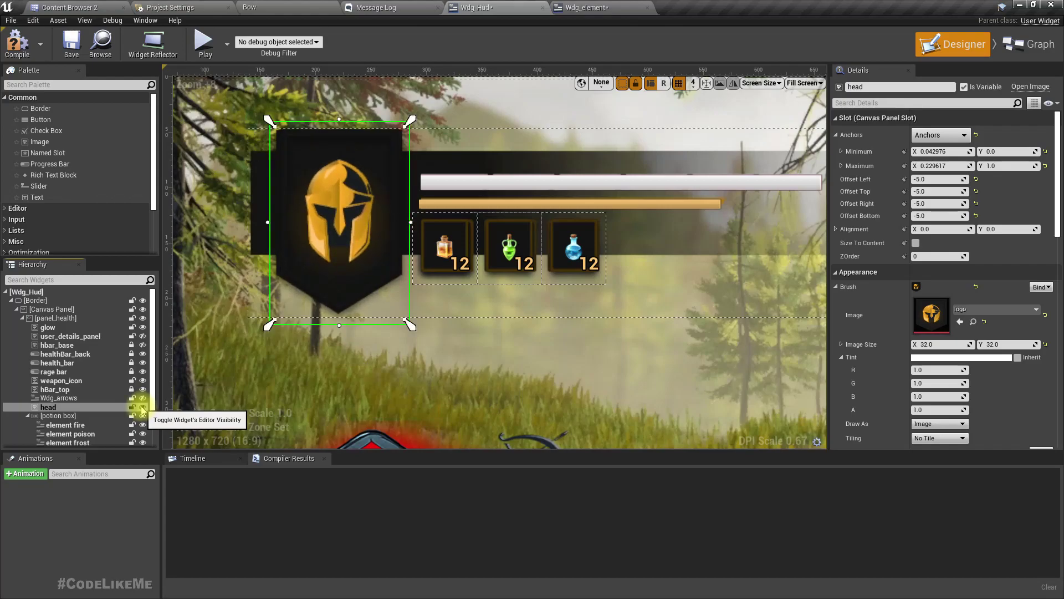
pyautogui.click(143, 408)
pyautogui.click(143, 409)
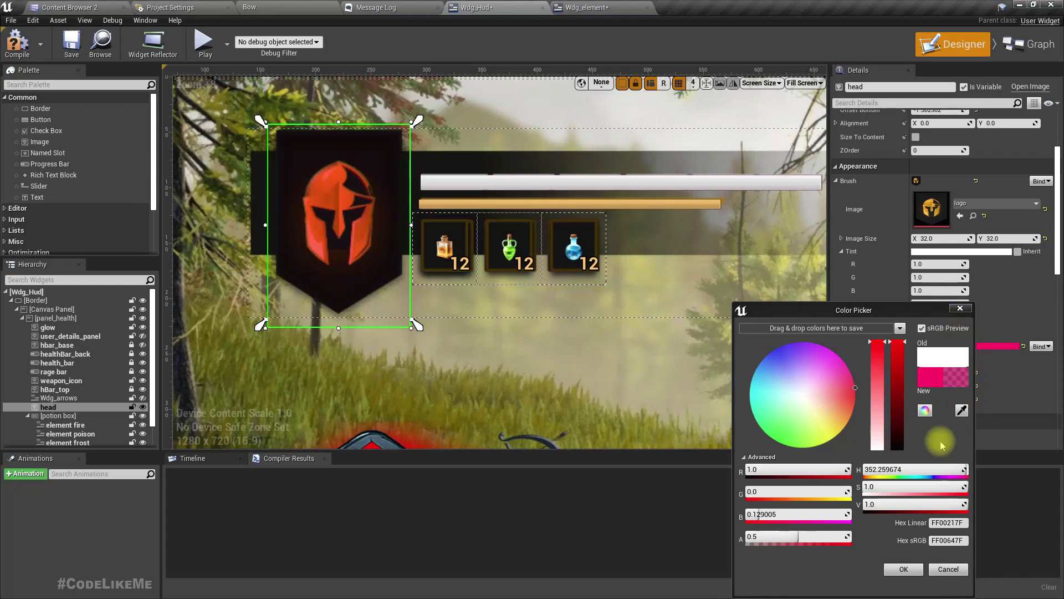
pyautogui.click(948, 569)
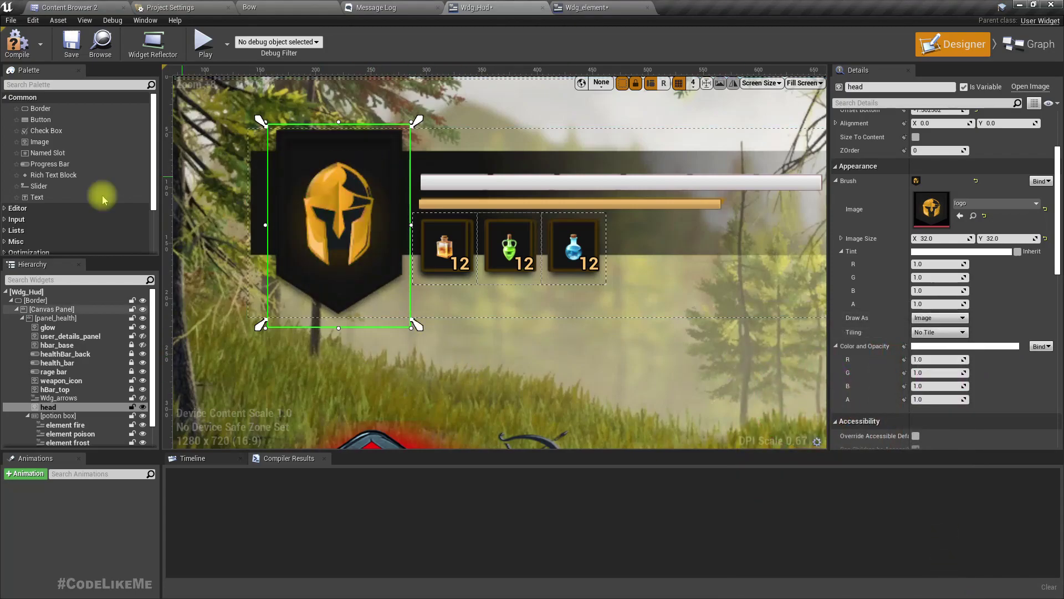
pyautogui.click(142, 408)
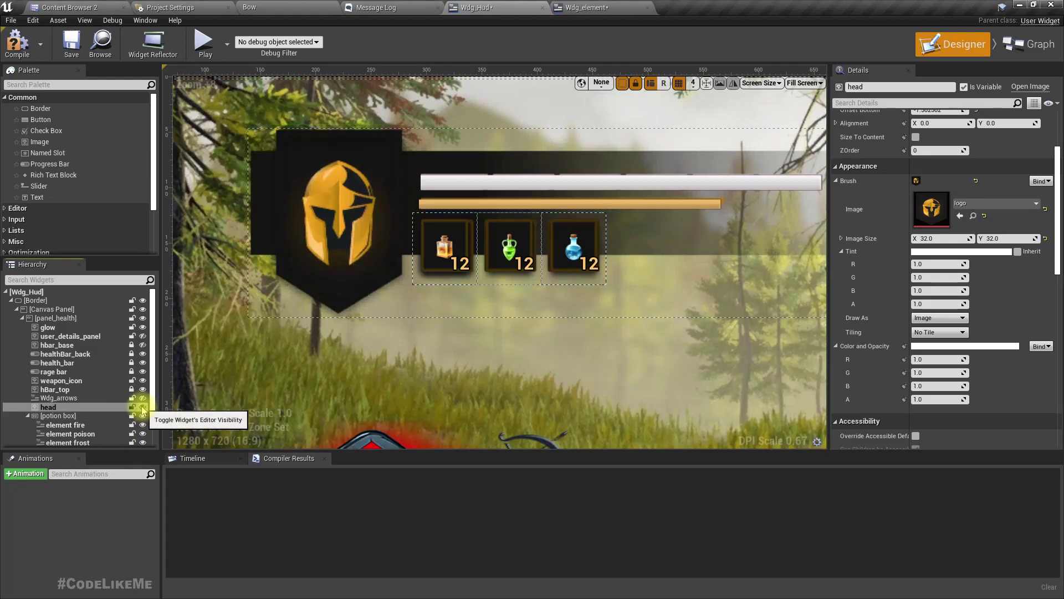
pyautogui.click(142, 407)
pyautogui.click(142, 408)
pyautogui.click(142, 408)
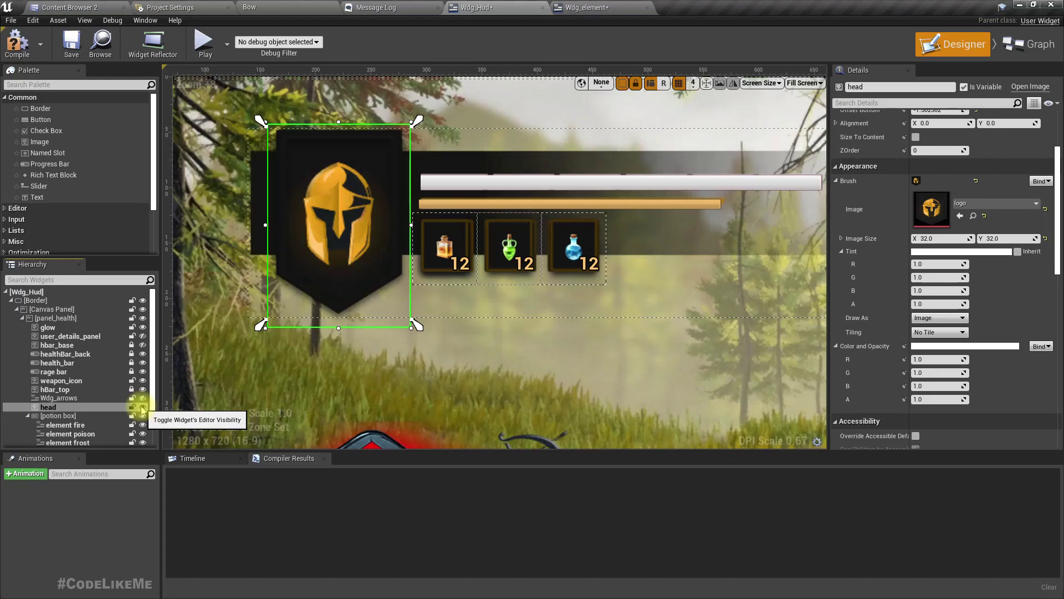
# Step: Select the head image and try a red Color and Opacity tint on it
pyautogui.click(411, 341)
pyautogui.scroll(-3, 411, 341)
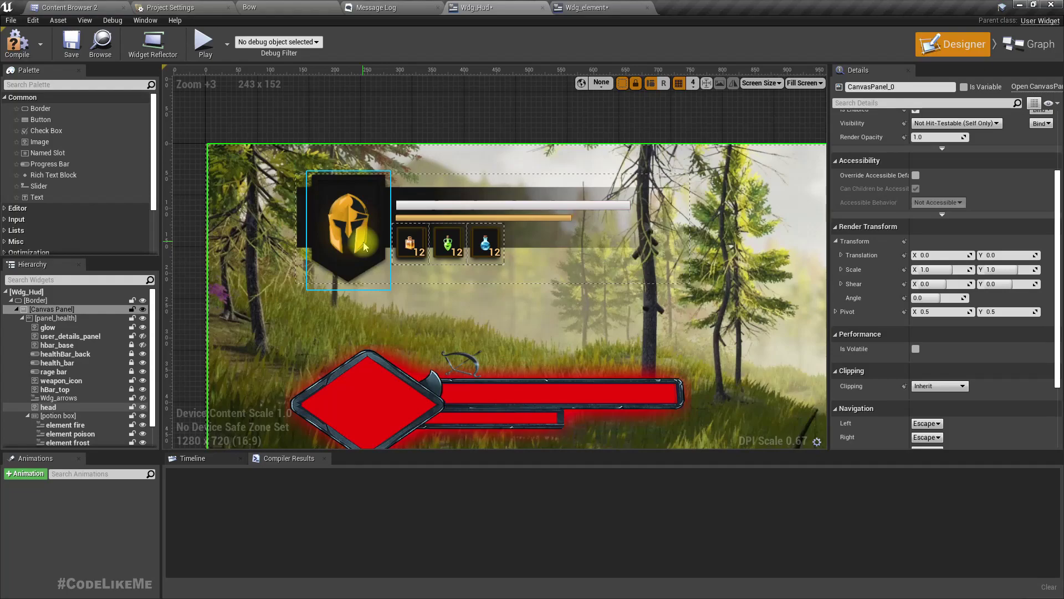
pyautogui.scroll(-3, 1022, 314)
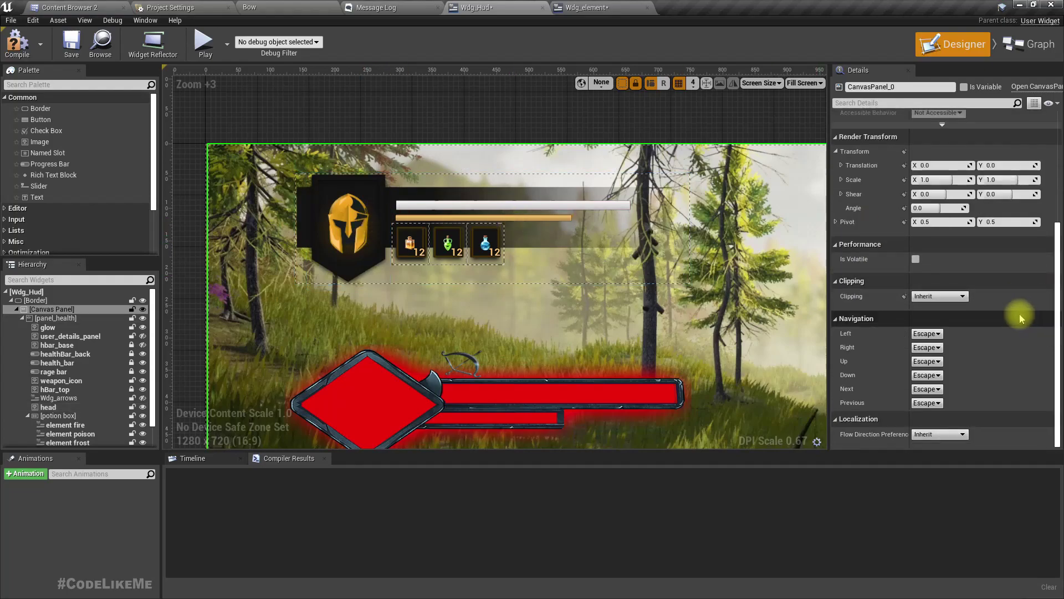
pyautogui.click(335, 235)
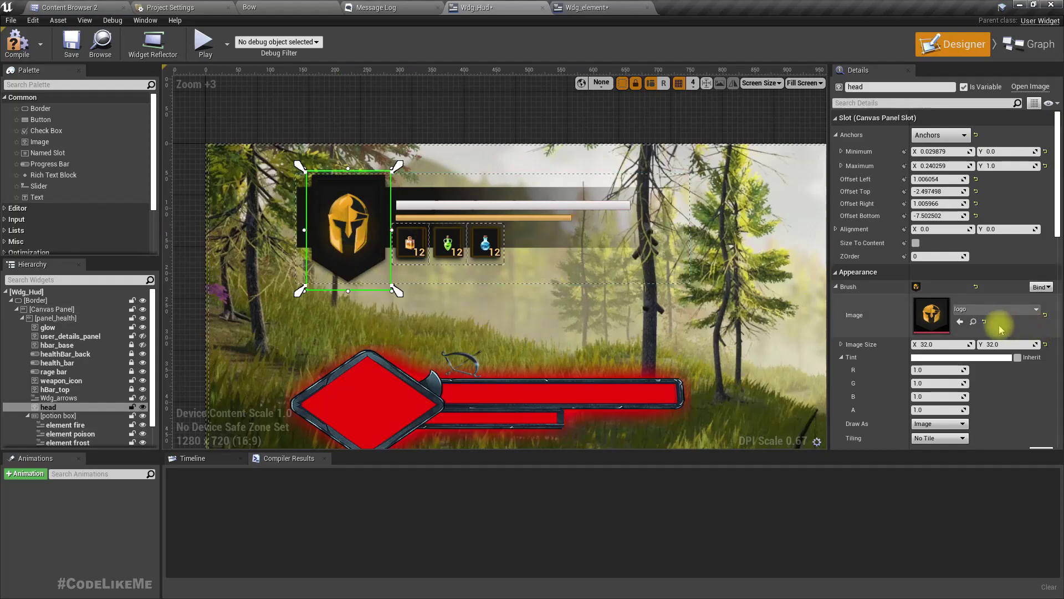
pyautogui.scroll(-3, 987, 333)
pyautogui.scroll(-1, 987, 333)
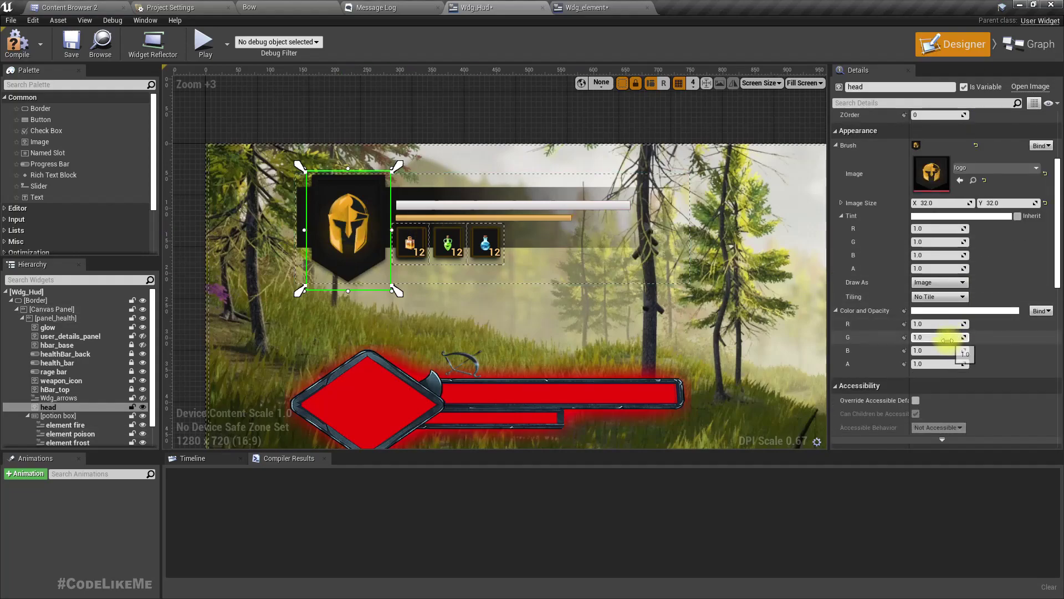
pyautogui.click(971, 311)
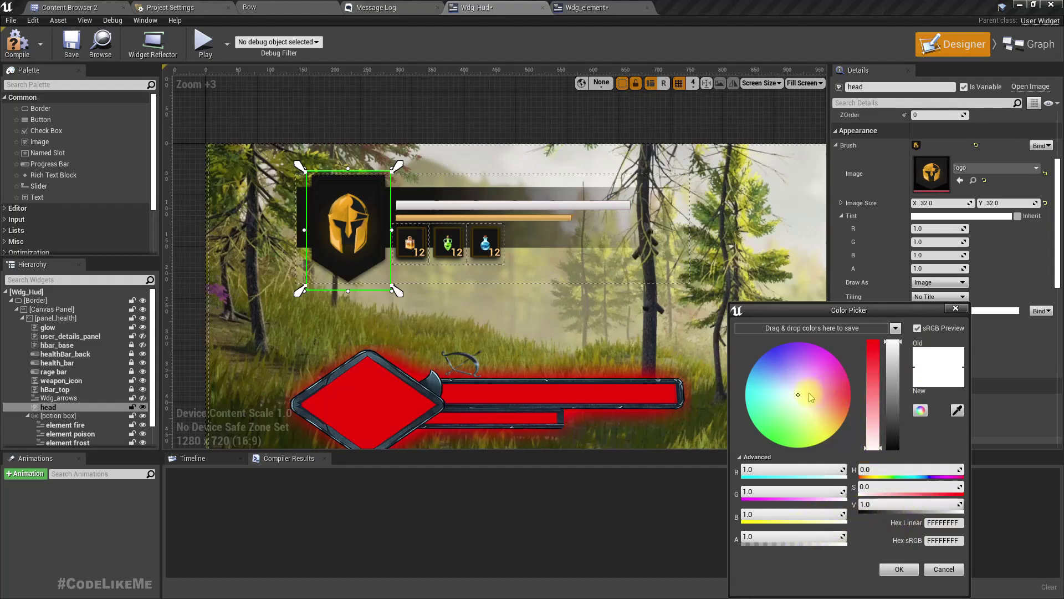
pyautogui.moveTo(809, 394); pyautogui.dragTo(973, 413)
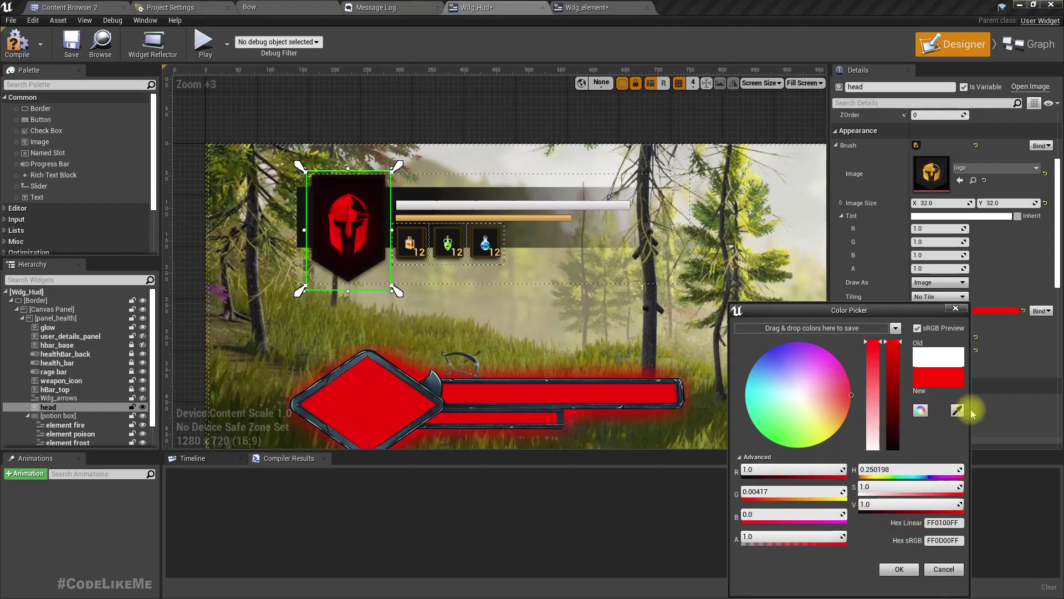
# Step: Try hue values of 200 and 1 for the head image's Color and Opacity tint
pyautogui.click(908, 466)
pyautogui.write('2')
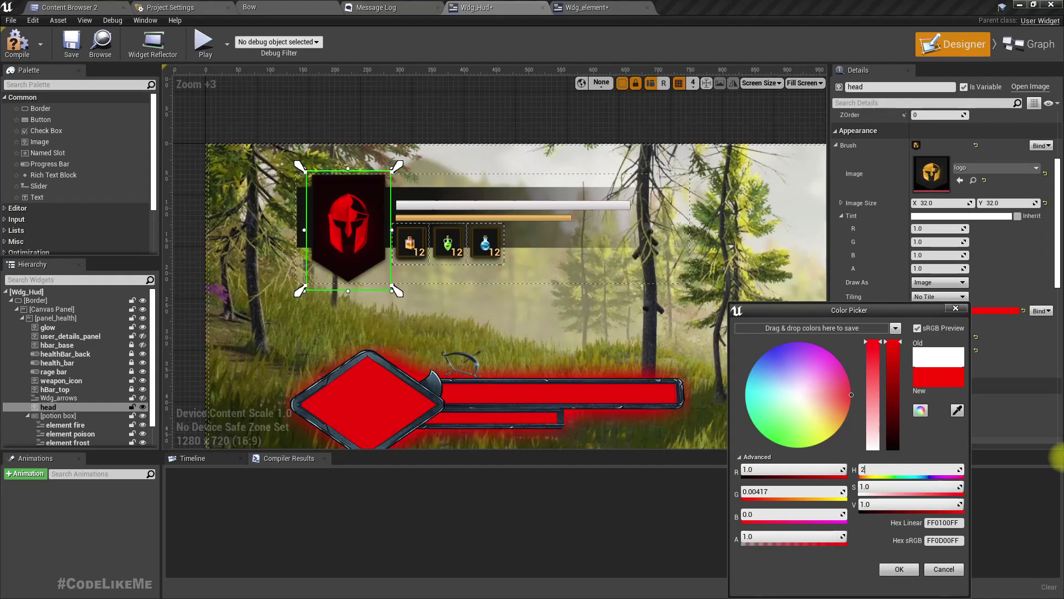
pyautogui.write('00')
pyautogui.press('Return')
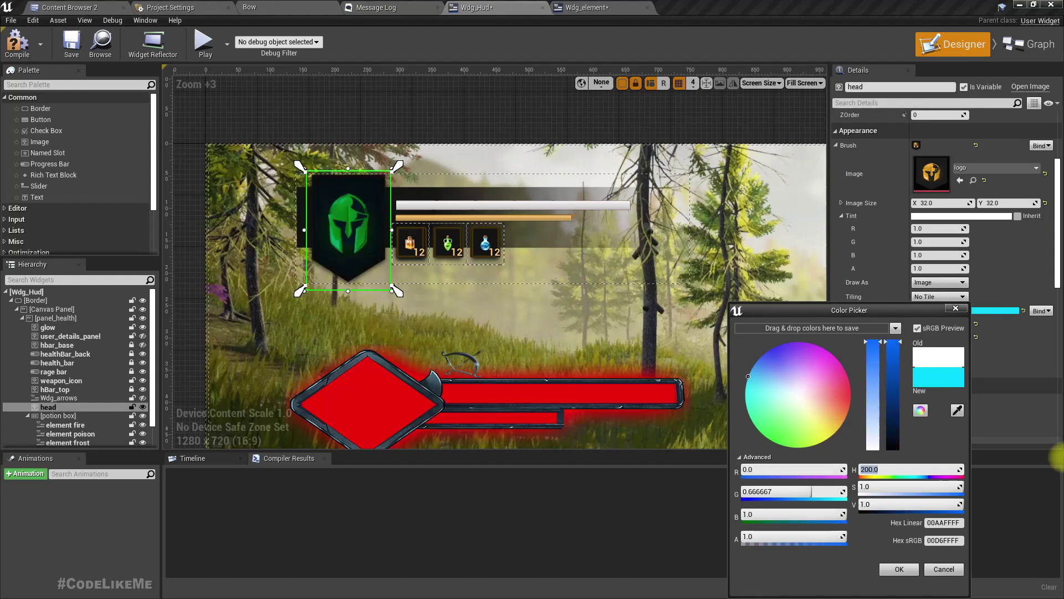
pyautogui.write('1')
pyautogui.press('Return')
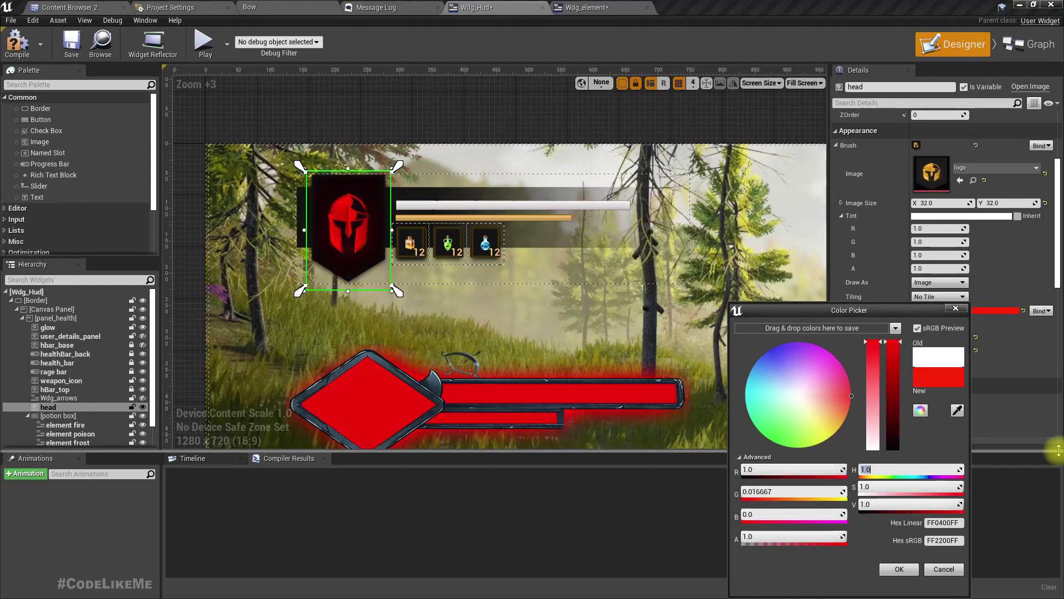
# Step: Try alpha values of 0.655 and 1 on the head image's tint, and cancel all the colour changes
pyautogui.click(898, 496)
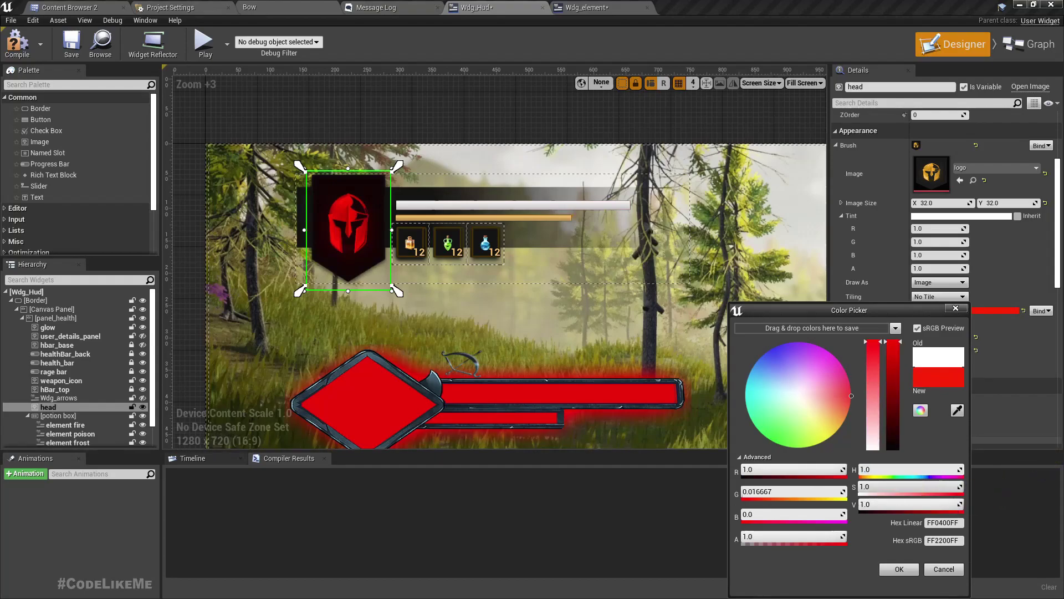
pyautogui.moveTo(831, 537); pyautogui.dragTo(793, 536)
pyautogui.click(793, 536)
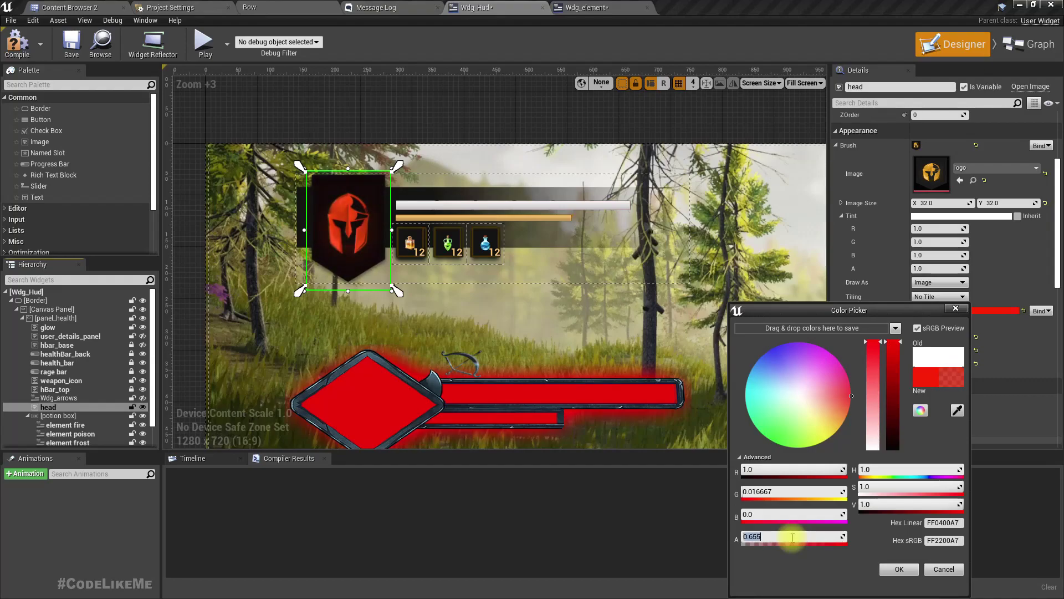
pyautogui.write('1')
pyautogui.press('Return')
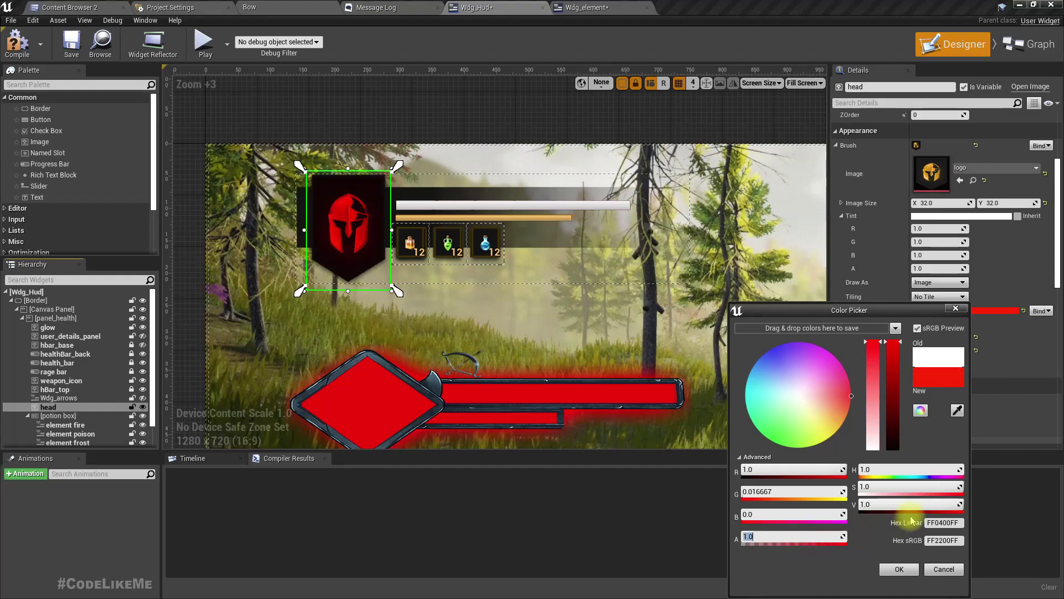
pyautogui.click(818, 491)
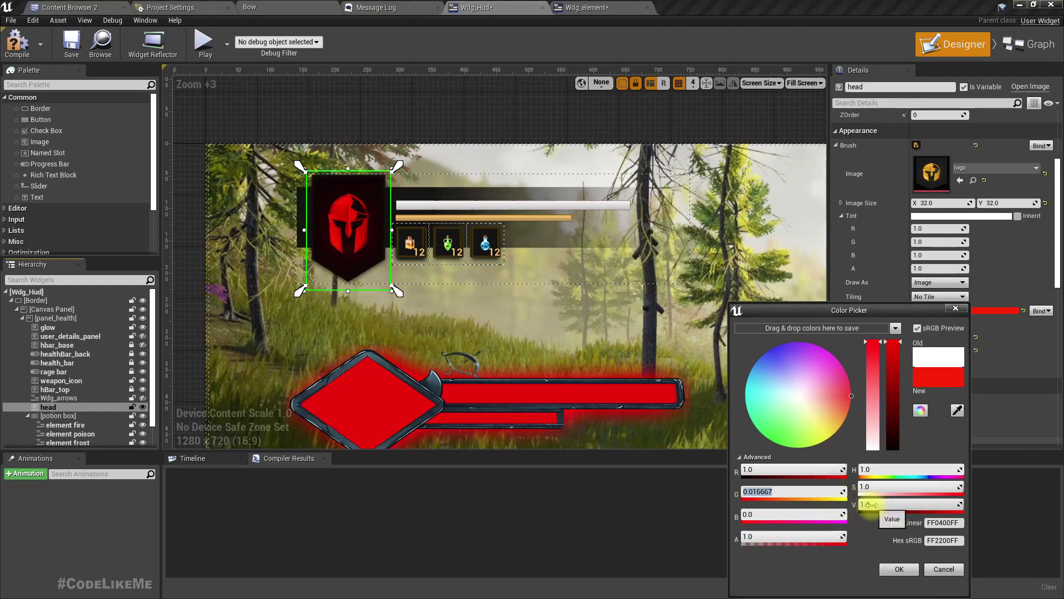
pyautogui.click(942, 570)
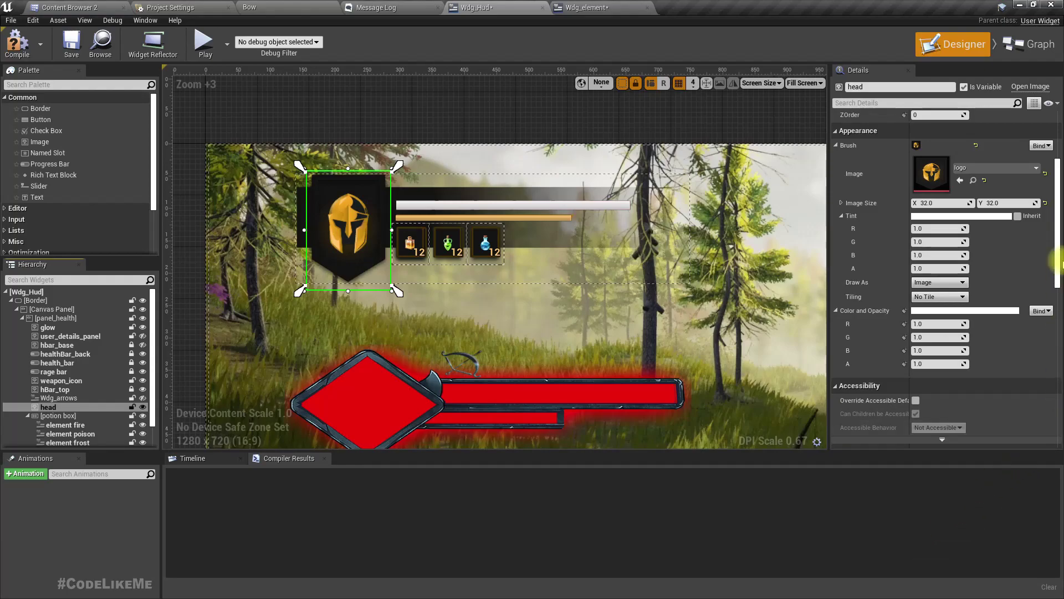
# Step: Examine the Wdg_Hud event graph's Ragebar percent check, its Branch and the Glow opacity logic
pyautogui.click(1013, 47)
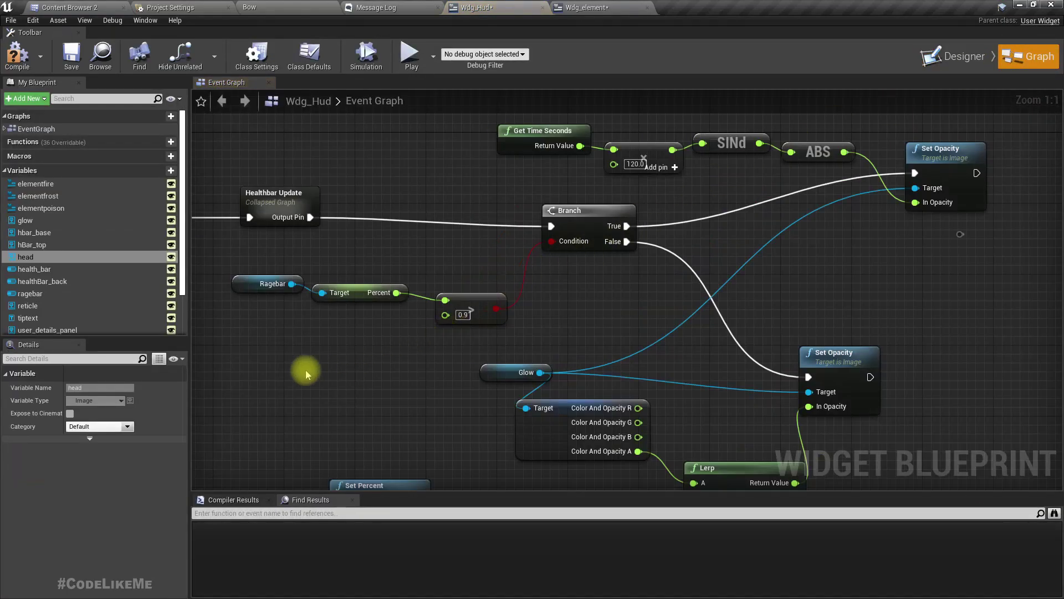
pyautogui.scroll(-2, 306, 374)
pyautogui.scroll(2, 415, 379)
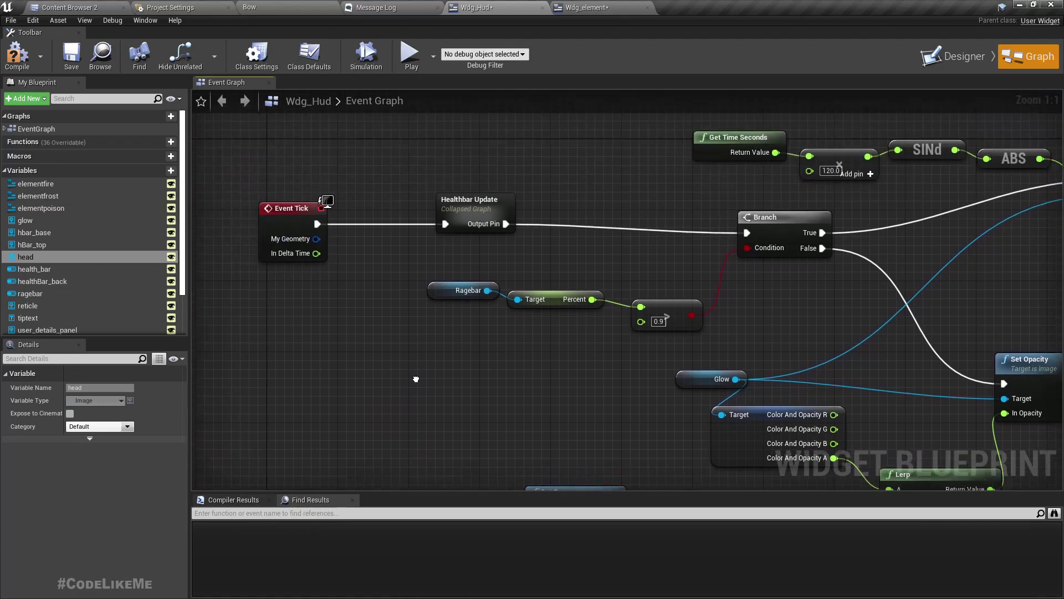
pyautogui.click(431, 291)
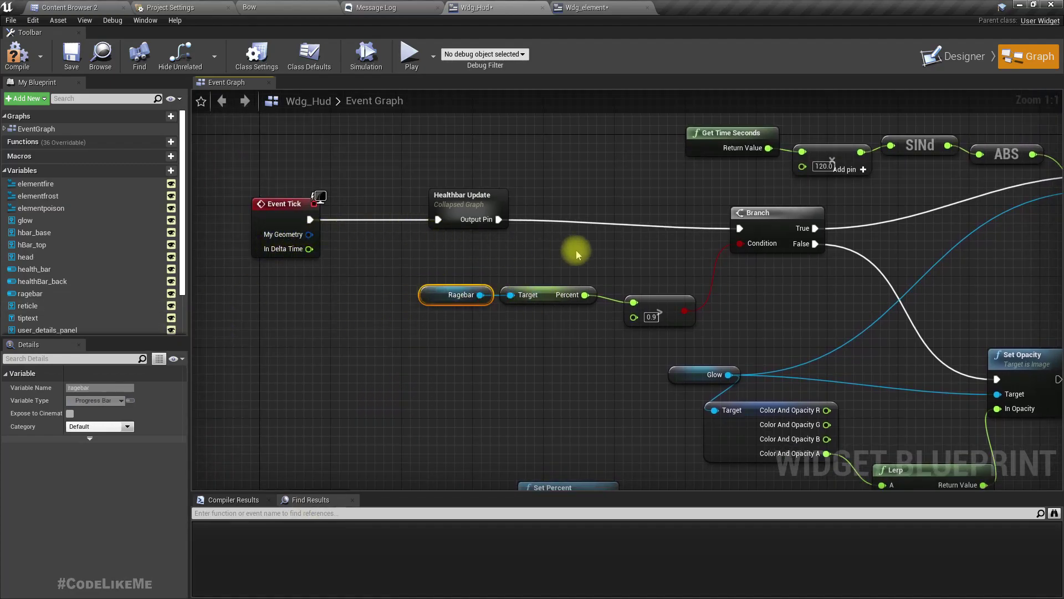
pyautogui.moveTo(576, 254); pyautogui.dragTo(368, 269, button='right')
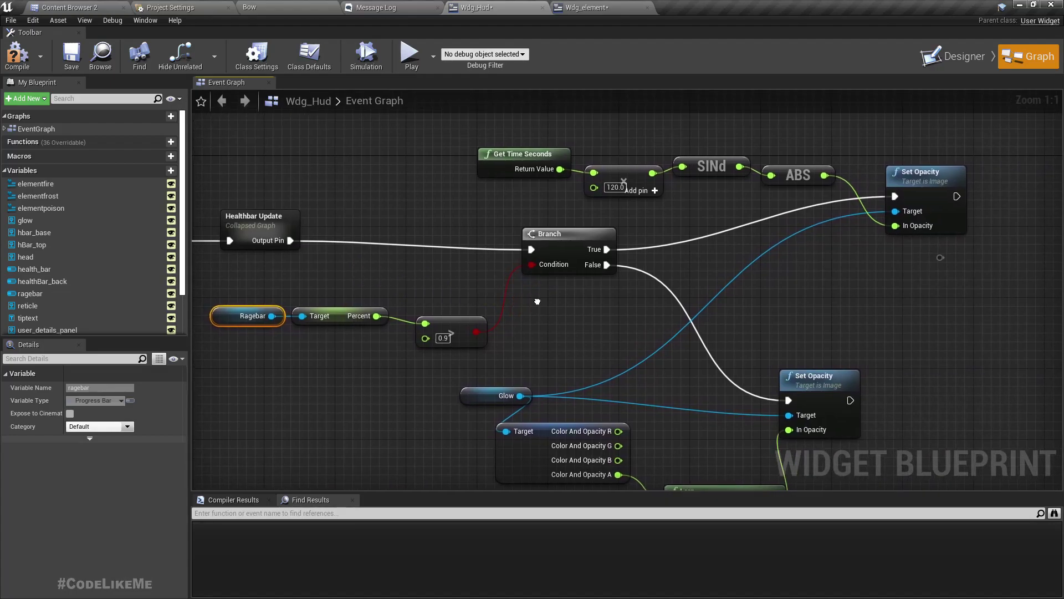
pyautogui.moveTo(537, 301); pyautogui.dragTo(676, 330, button='right')
pyautogui.scroll(-4, 676, 331)
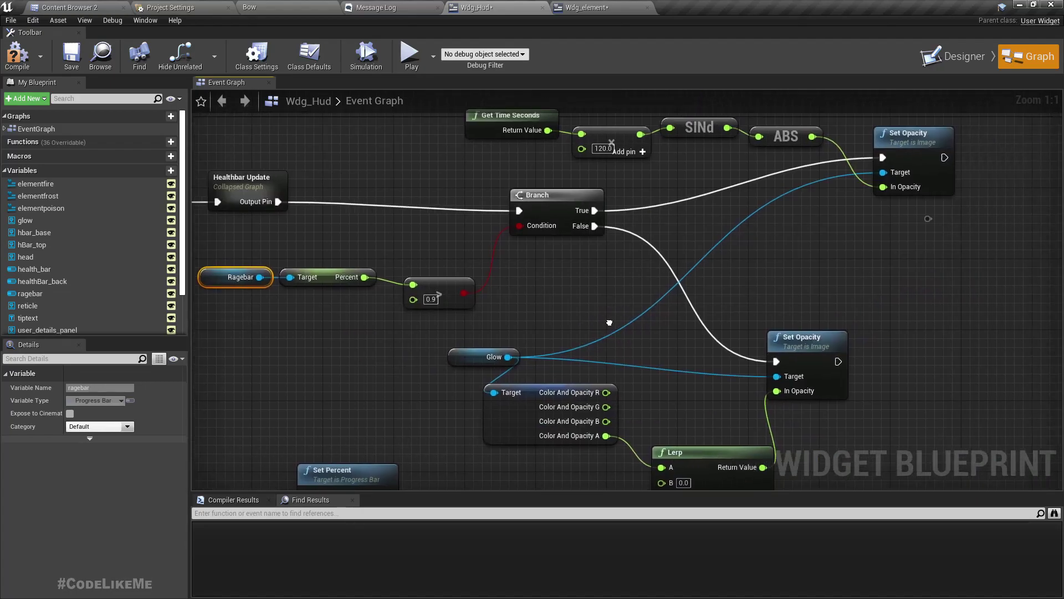
# Step: Move the Get Time Seconds chain and the Glow opacity nodes farther from the Branch to make room
pyautogui.moveTo(473, 220); pyautogui.dragTo(774, 268)
pyautogui.moveTo(463, 341); pyautogui.dragTo(630, 435)
pyautogui.moveTo(452, 360); pyautogui.dragTo(618, 344)
pyautogui.scroll(4, 546, 326)
pyautogui.moveTo(546, 326); pyautogui.dragTo(518, 389, button='right')
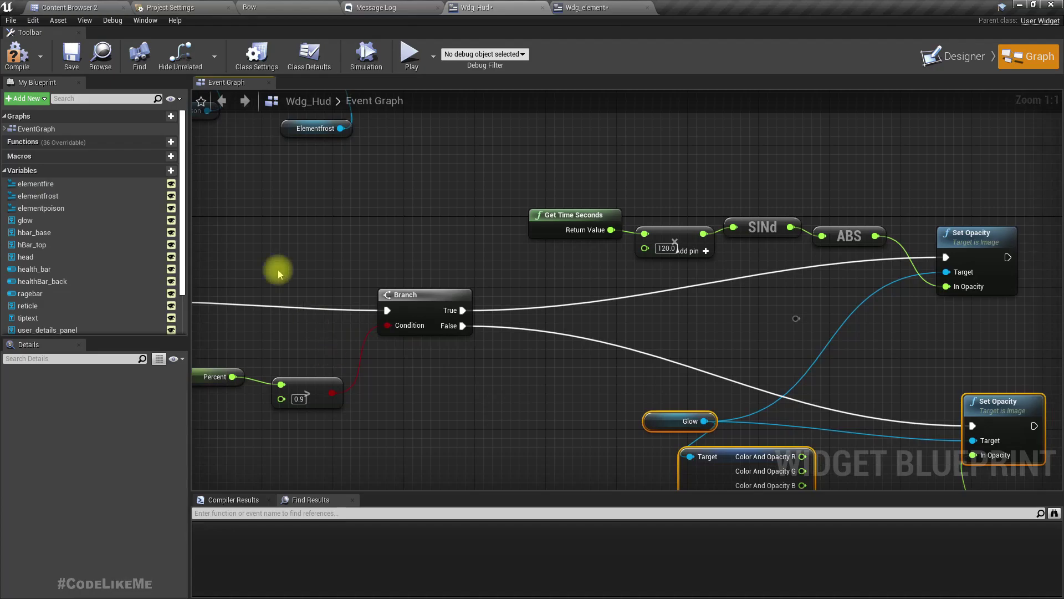
# Step: Place a Head reference beside the Branch, add a Set Brush Tint Color node targeting it, and reposition the node
pyautogui.click(109, 257)
pyautogui.moveTo(110, 270); pyautogui.dragTo(503, 364)
pyautogui.click(515, 370)
pyautogui.moveTo(599, 388); pyautogui.dragTo(556, 322, button='right')
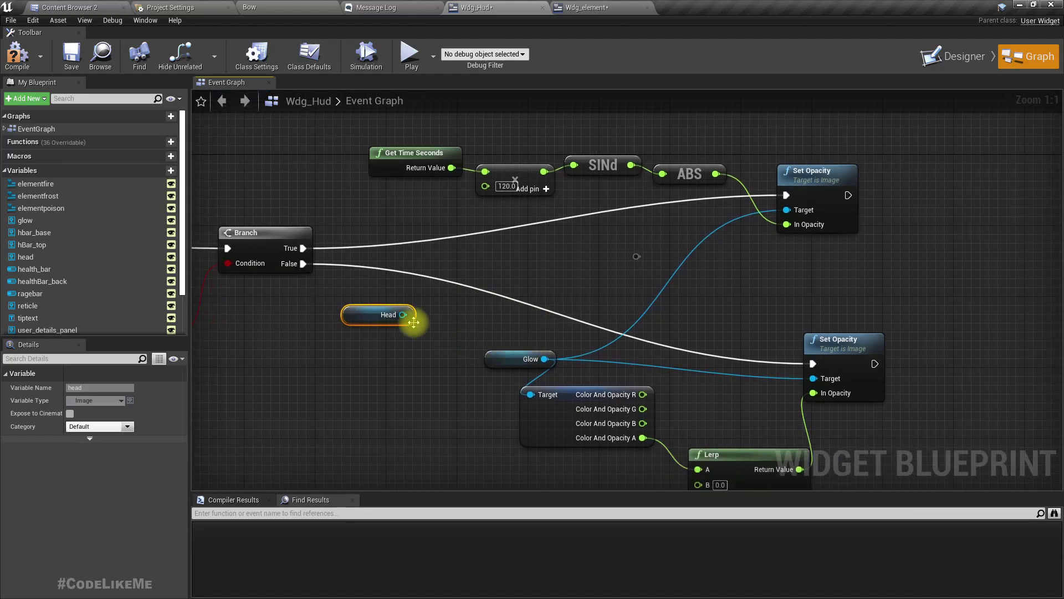
pyautogui.moveTo(403, 315); pyautogui.dragTo(454, 321)
pyautogui.write('set colo')
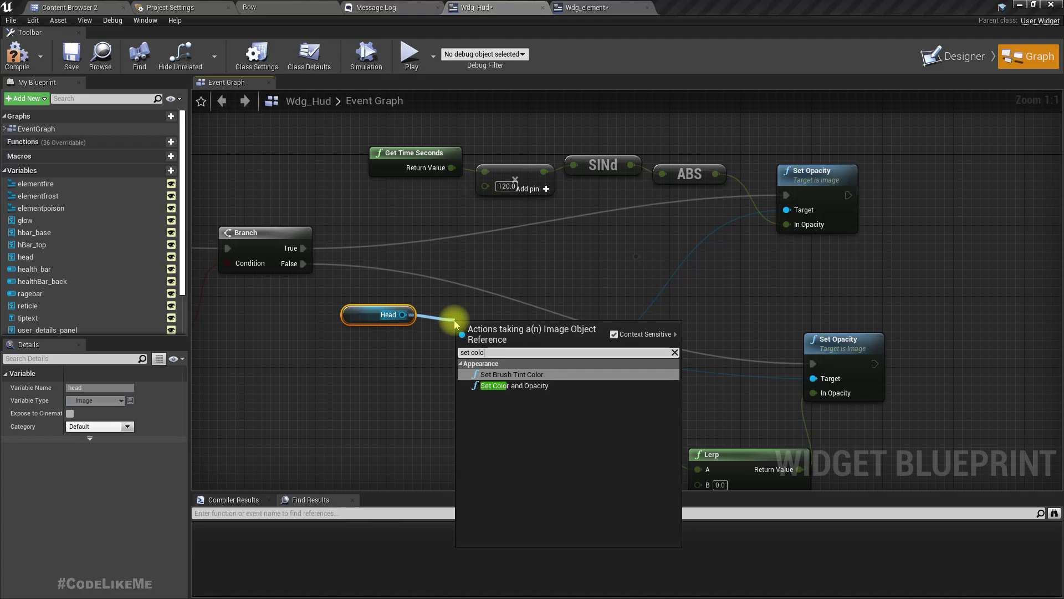
pyautogui.press('Return')
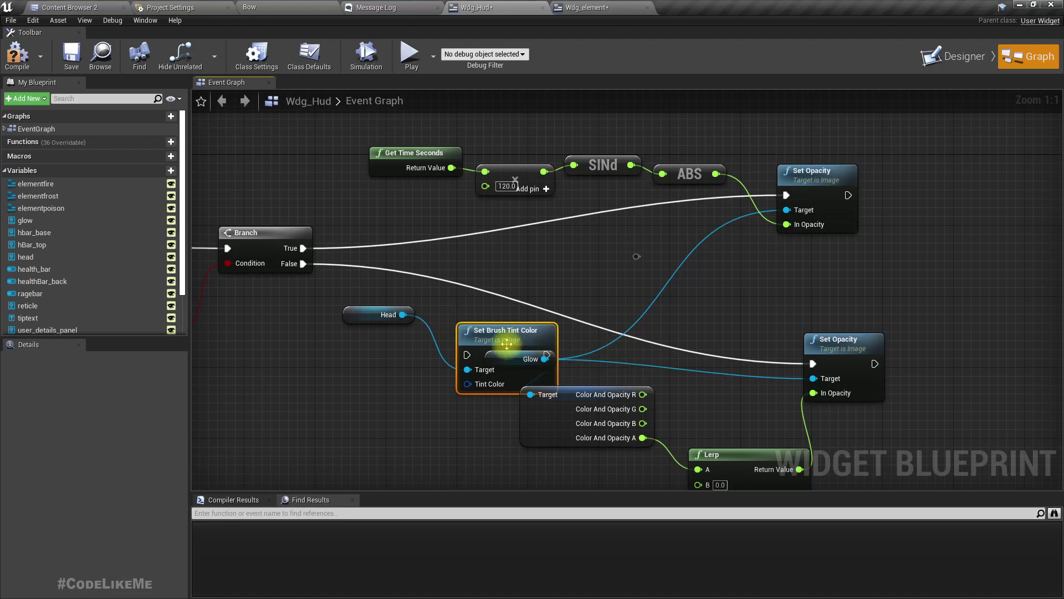
pyautogui.moveTo(507, 345); pyautogui.dragTo(534, 307)
pyautogui.moveTo(745, 419); pyautogui.dragTo(801, 364, button='right')
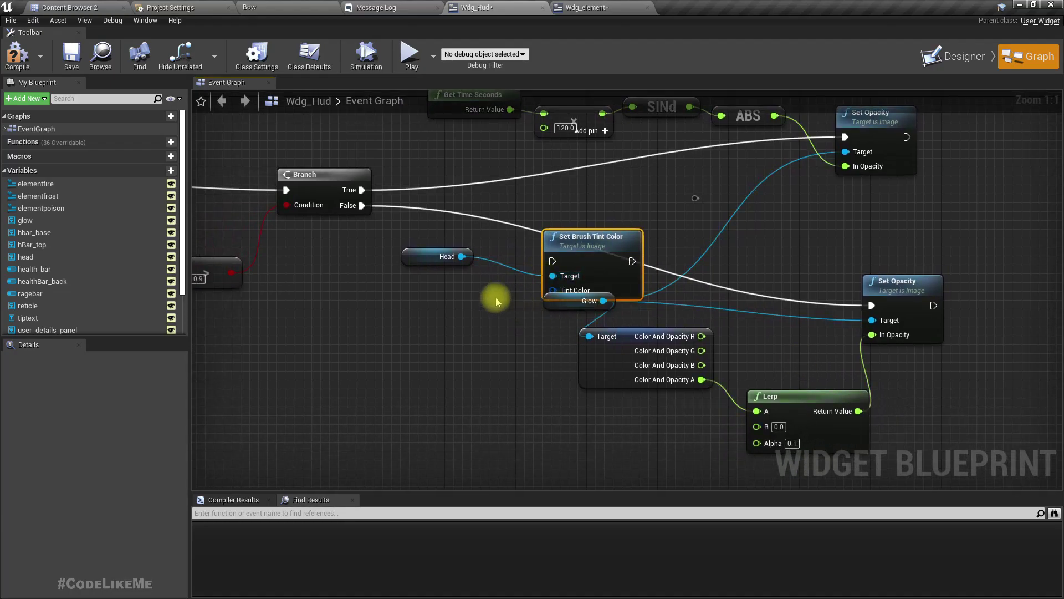
pyautogui.moveTo(574, 261); pyautogui.dragTo(573, 252)
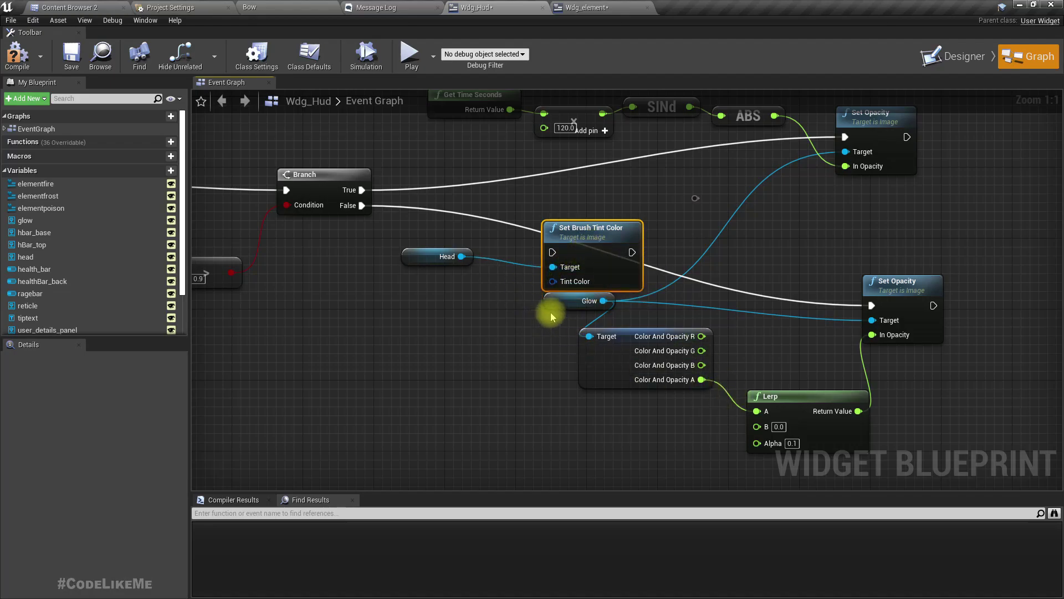
# Step: Move the Glow reference, its Color and Opacity node and the Lerp clear of the Set Brush Tint Color node
pyautogui.moveTo(668, 397); pyautogui.dragTo(623, 362, button='right')
pyautogui.moveTo(475, 272); pyautogui.dragTo(845, 391)
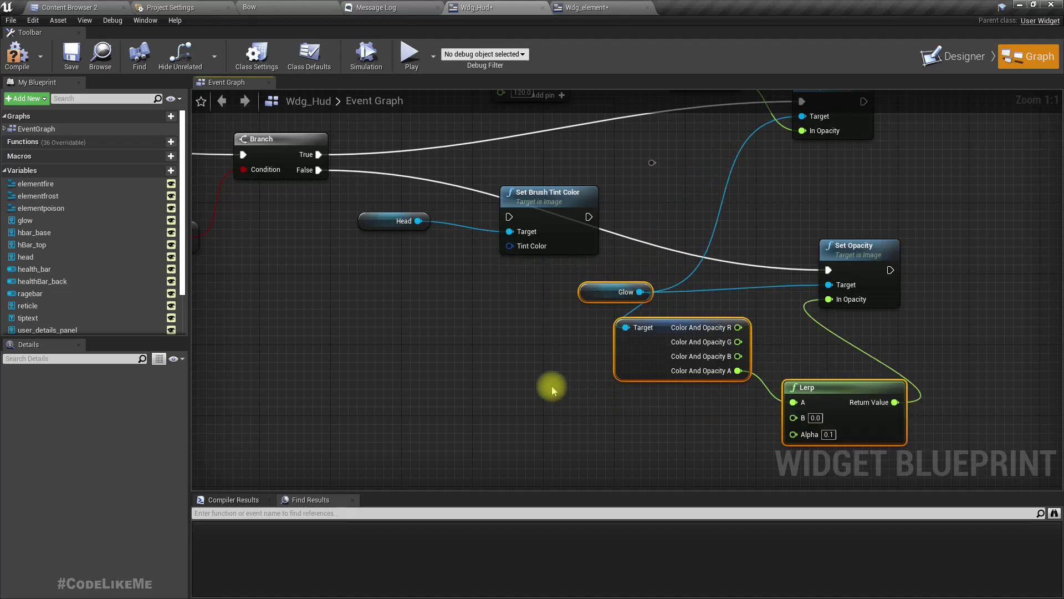
pyautogui.moveTo(552, 386); pyautogui.dragTo(586, 358, button='right')
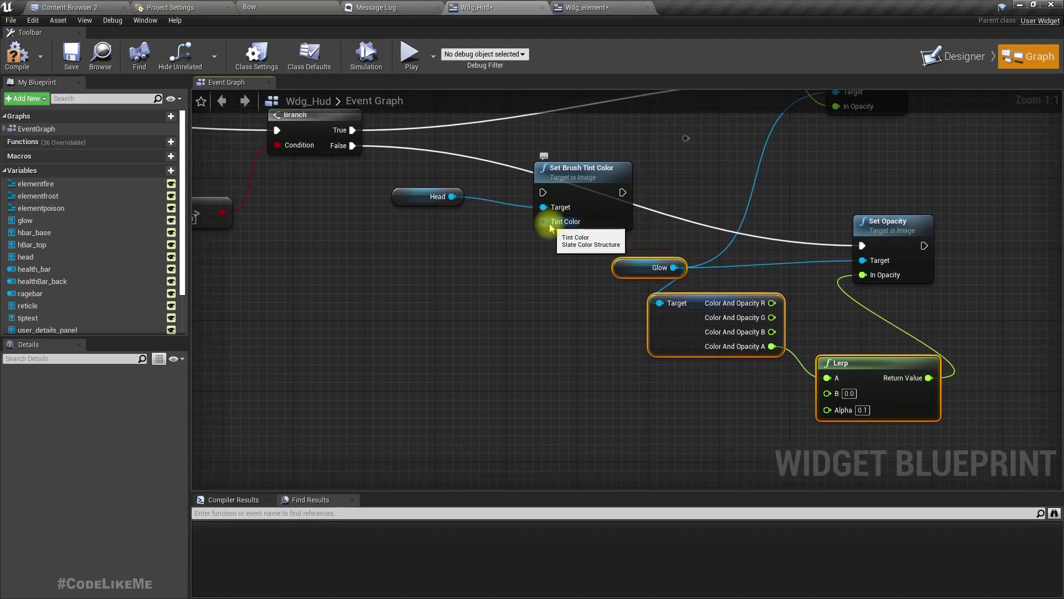
# Step: Search for a Lerp to feed Tint Color, dismiss the search, and delete the Head and Set Brush Tint Color nodes
pyautogui.moveTo(551, 226); pyautogui.dragTo(505, 278)
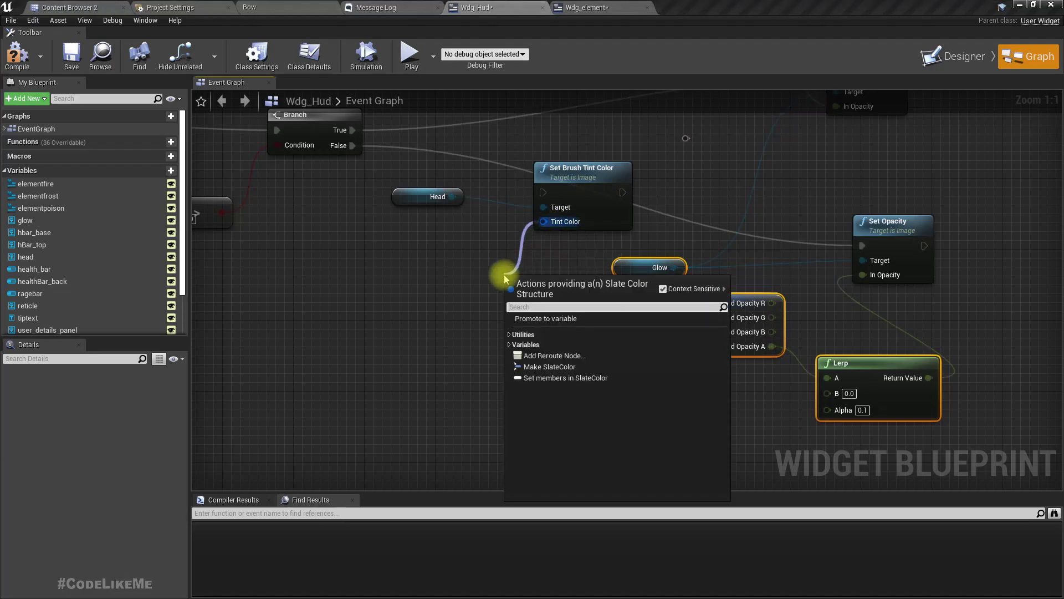
pyautogui.write('lerp')
pyautogui.press('BackSpace')
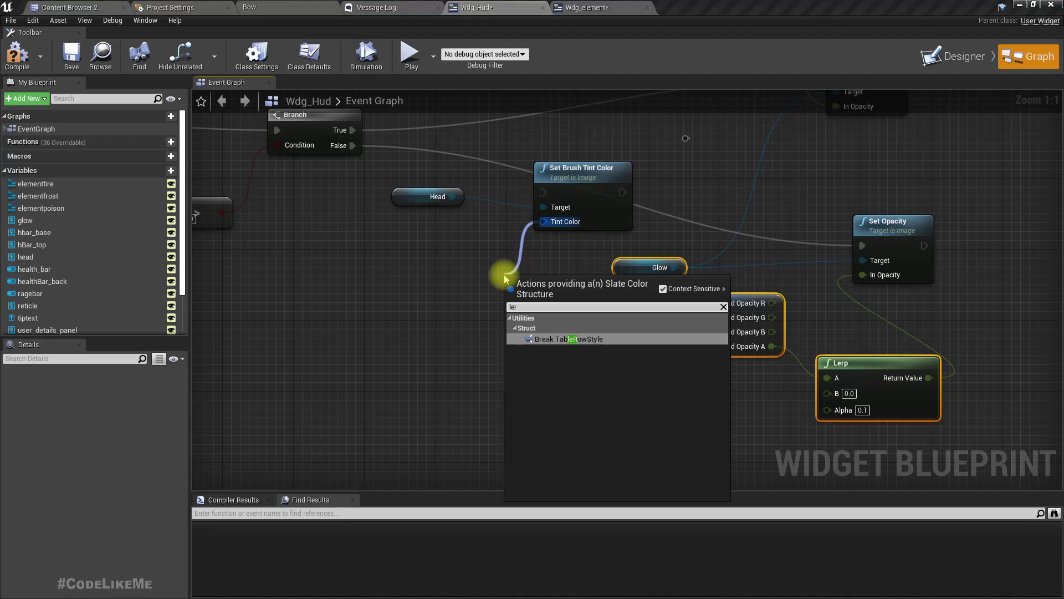
pyautogui.click(596, 378)
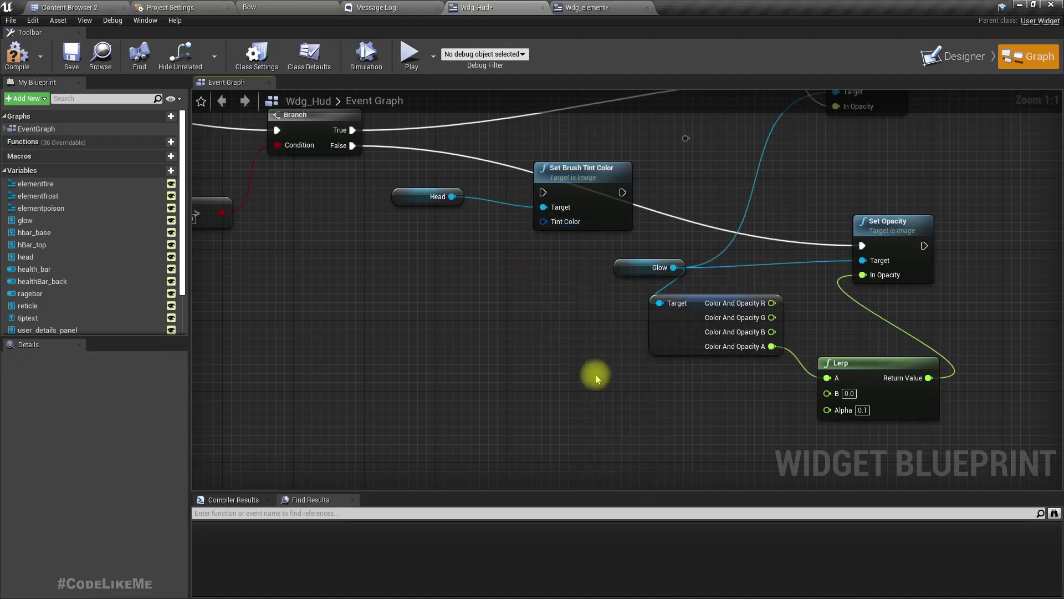
pyautogui.moveTo(423, 180); pyautogui.dragTo(559, 246)
pyautogui.press('Delete')
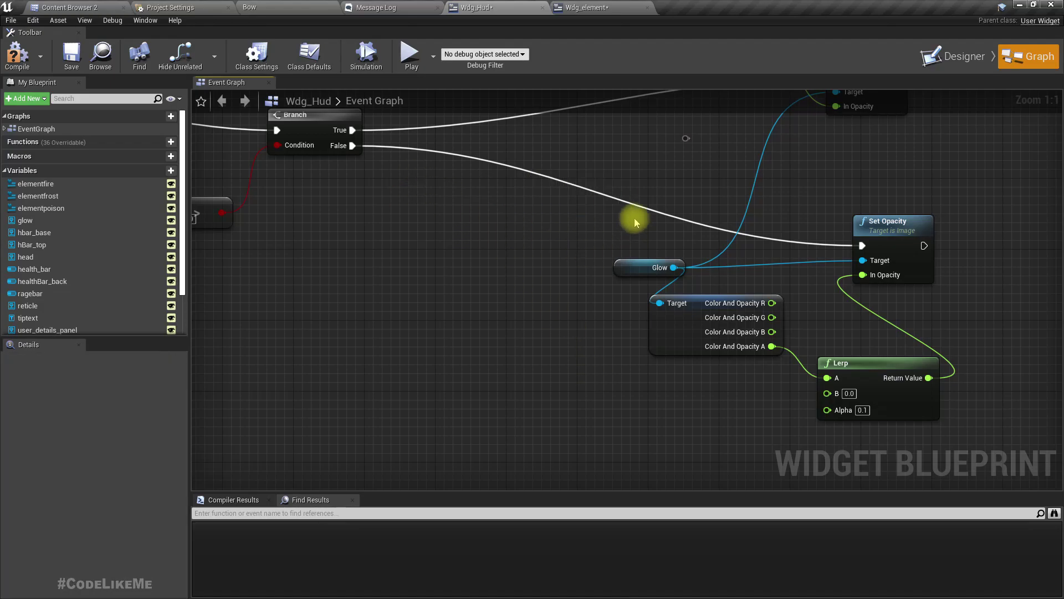
# Step: Back in the Designer, search the glow image's brush assets for "head", dismiss the list, and select the head and glow images in turn
pyautogui.click(955, 56)
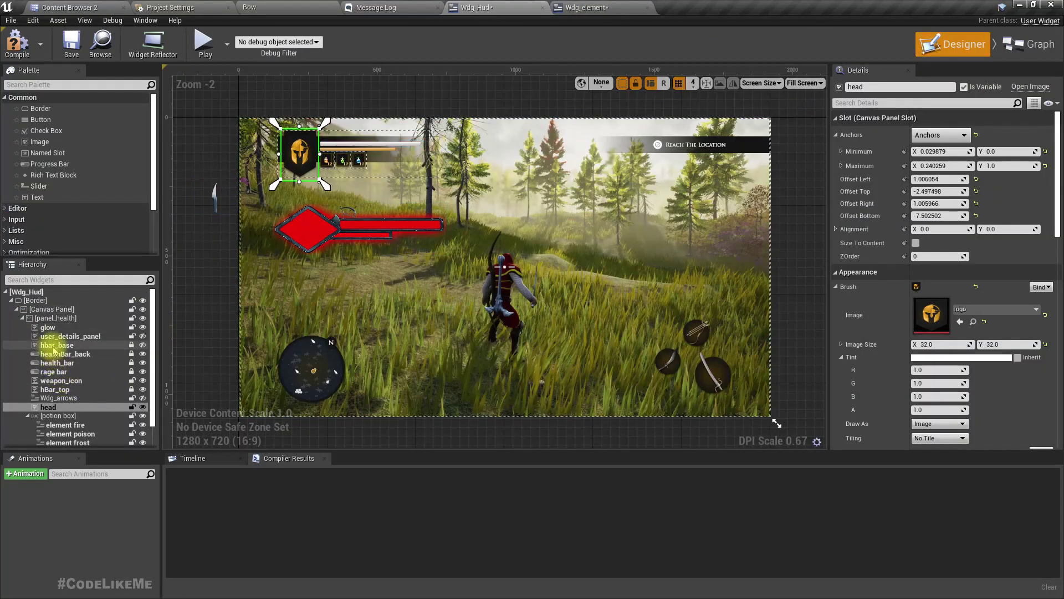
pyautogui.click(55, 327)
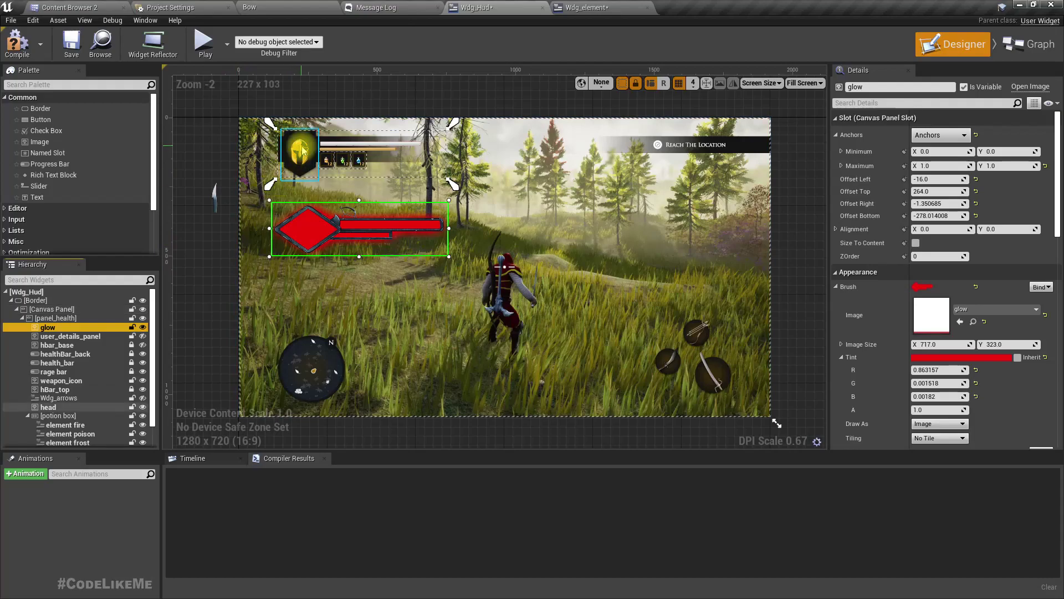
pyautogui.click(977, 311)
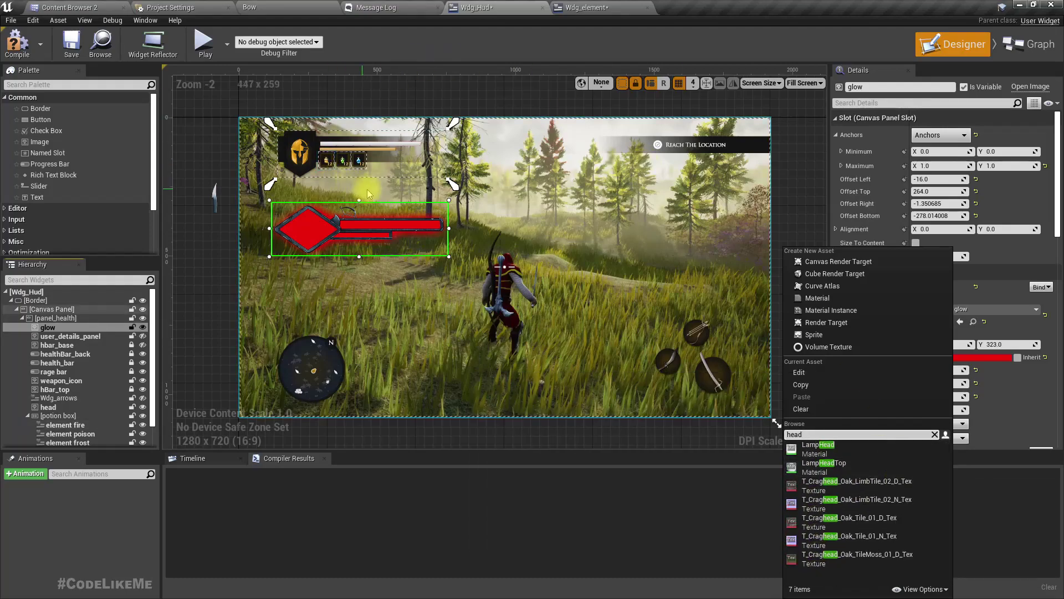
pyautogui.click(344, 167)
pyautogui.click(299, 154)
pyautogui.click(303, 221)
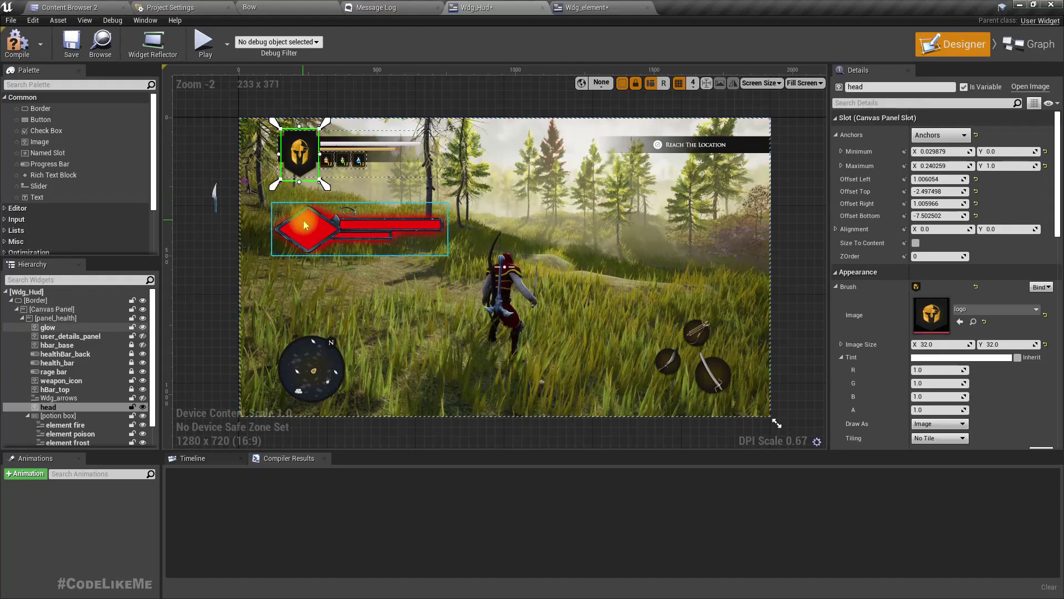
# Step: Set the glow image's brush to the logo texture and place glow directly after head in the widget hierarchy
pyautogui.click(966, 312)
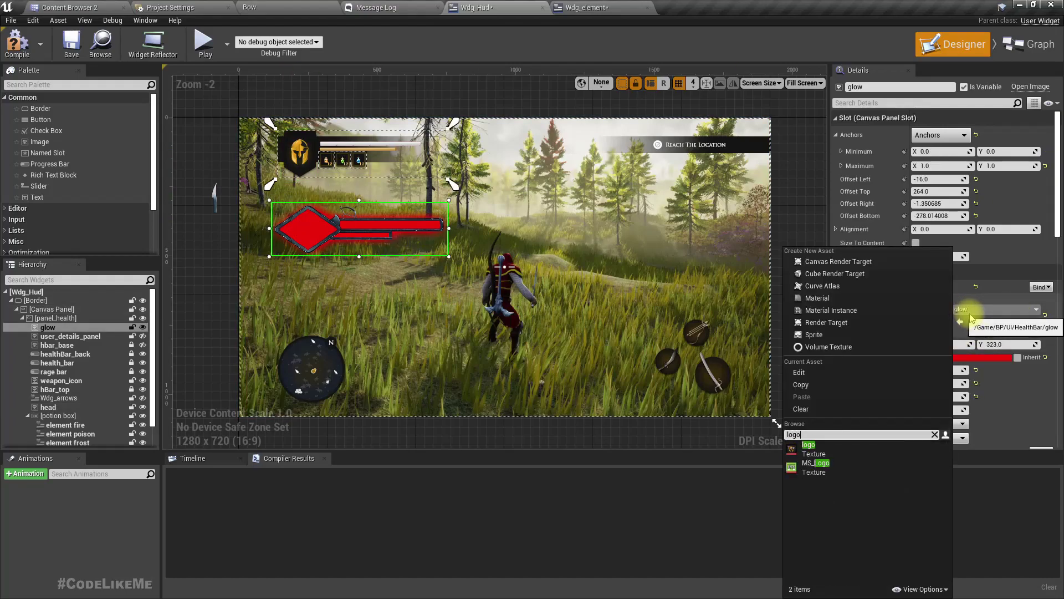
pyautogui.click(818, 452)
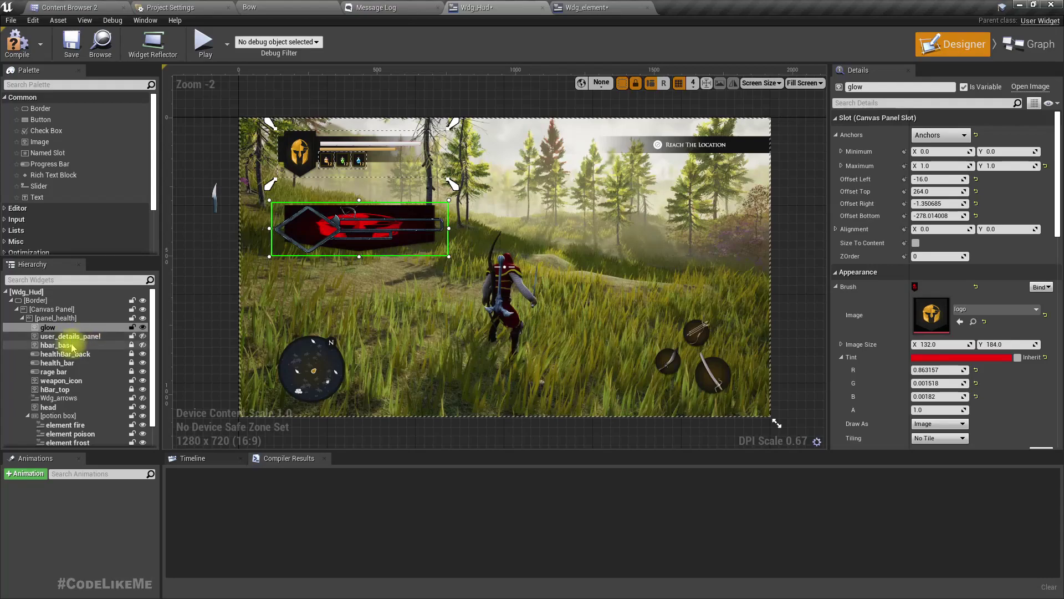
pyautogui.click(55, 408)
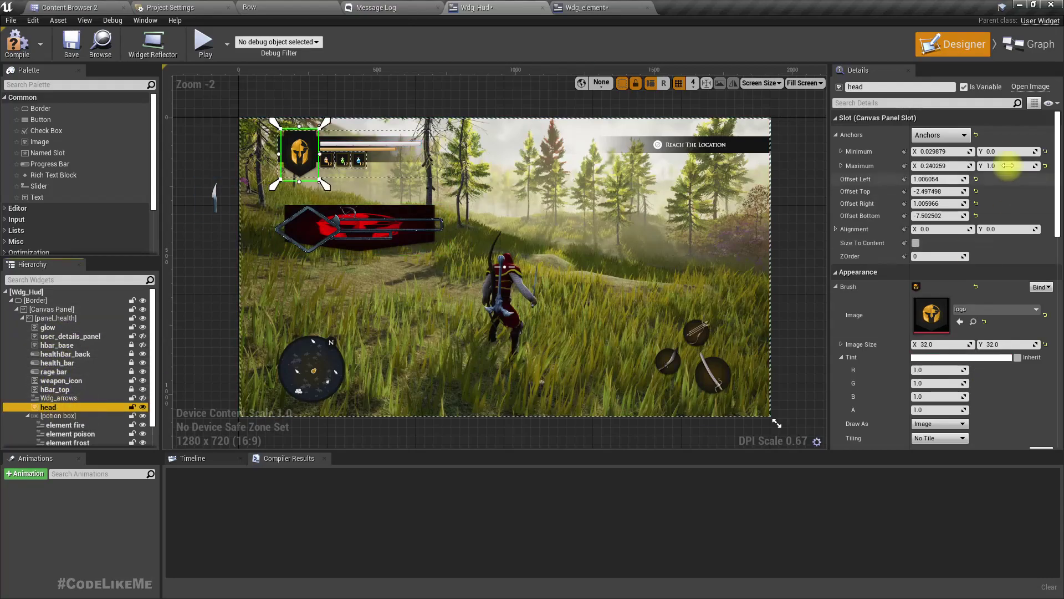
pyautogui.rightClick(863, 138)
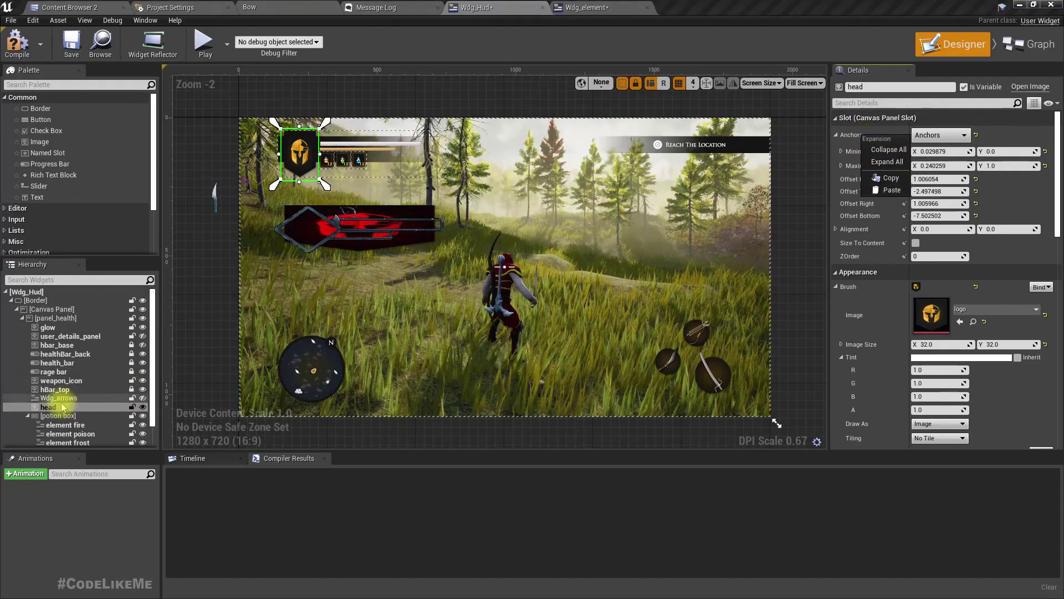
pyautogui.moveTo(50, 409)
pyautogui.mouseDown()
pyautogui.moveTo(53, 334)
pyautogui.moveTo(61, 408)
pyautogui.mouseUp()
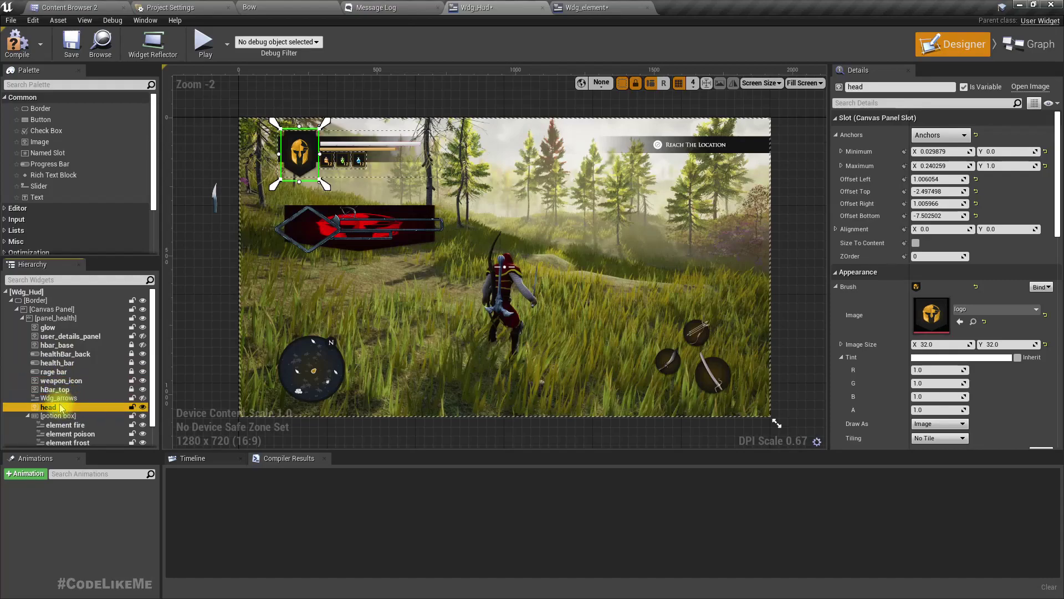
pyautogui.click(48, 327)
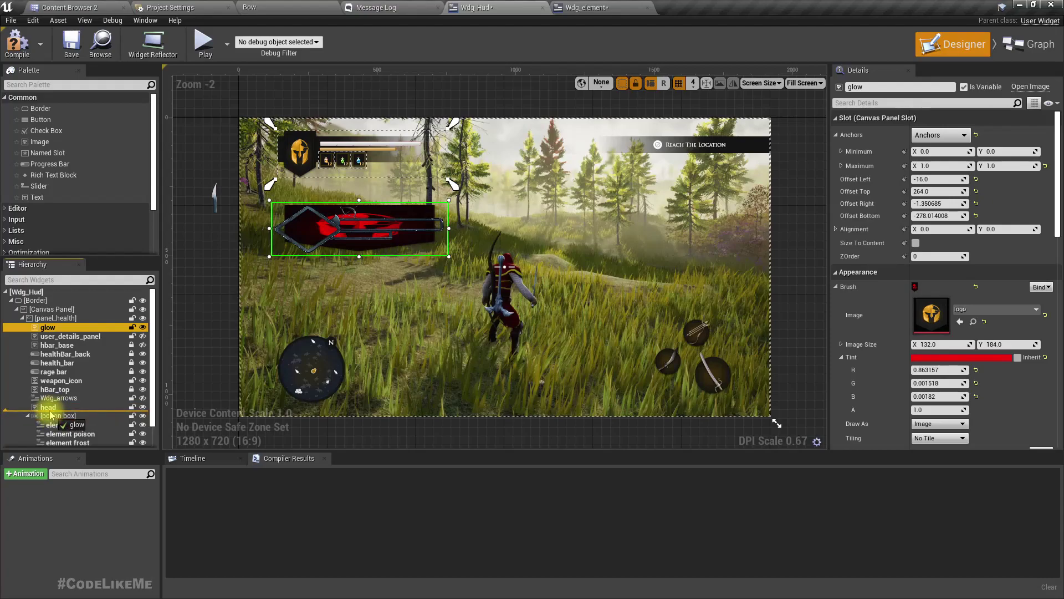
pyautogui.moveTo(50, 413); pyautogui.dragTo(54, 409)
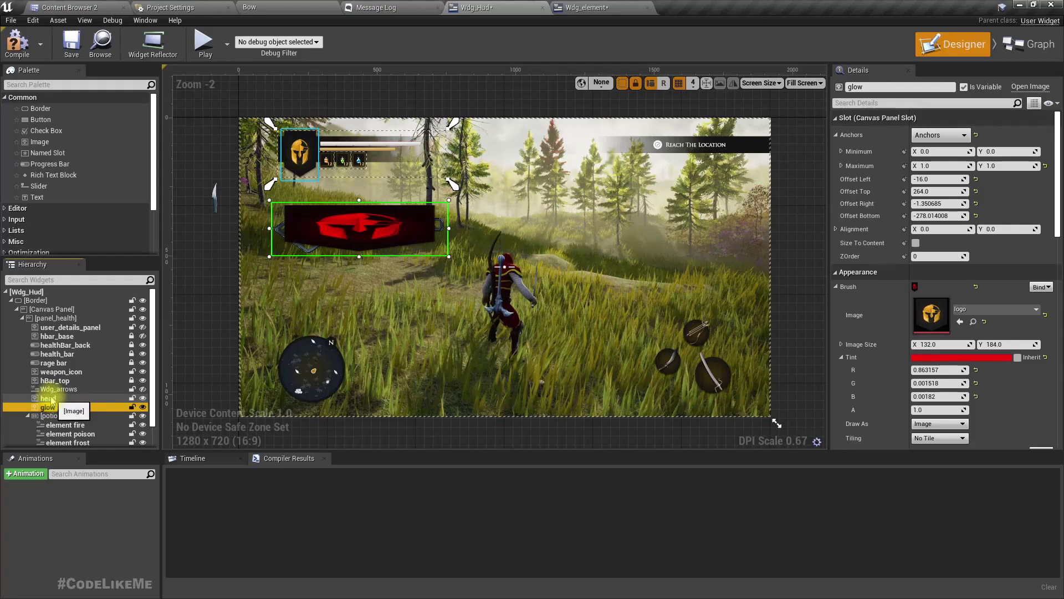
# Step: Copy the head image's anchors to the glow image
pyautogui.click(50, 399)
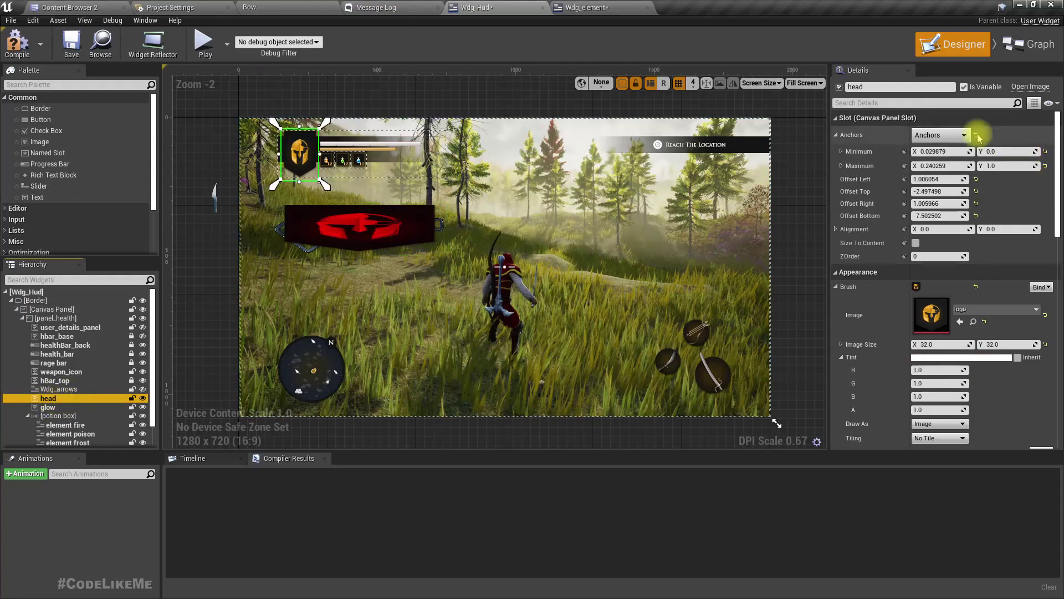
pyautogui.rightClick(862, 134)
pyautogui.click(888, 177)
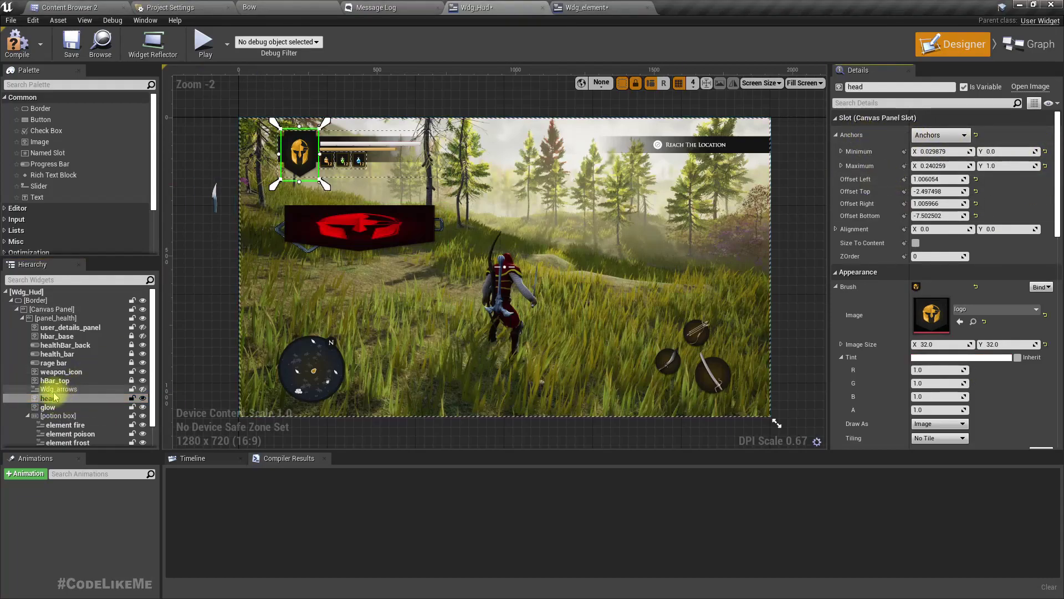
pyautogui.click(47, 407)
pyautogui.rightClick(878, 137)
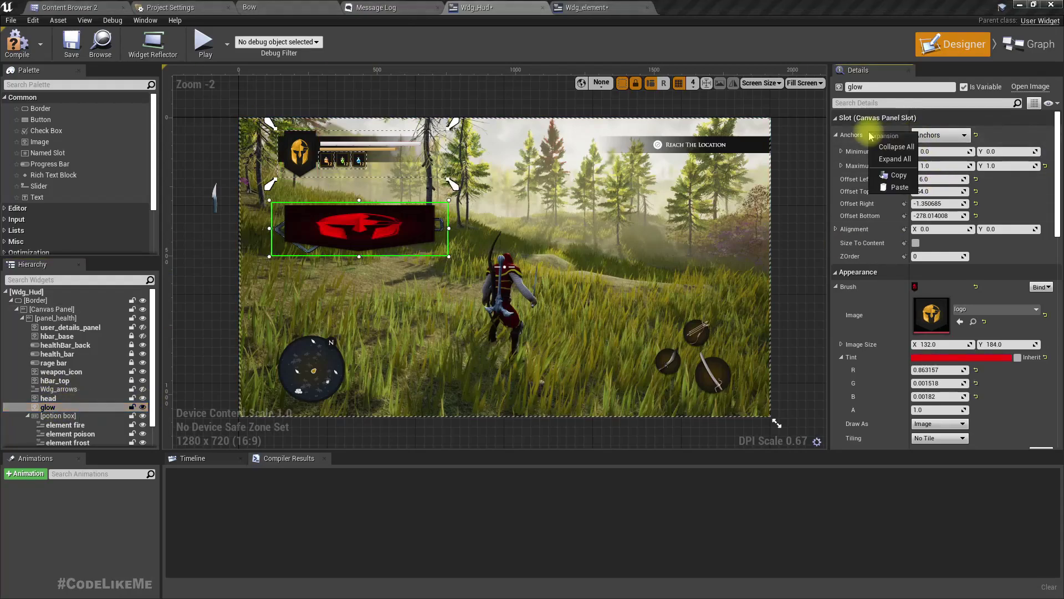
pyautogui.click(891, 188)
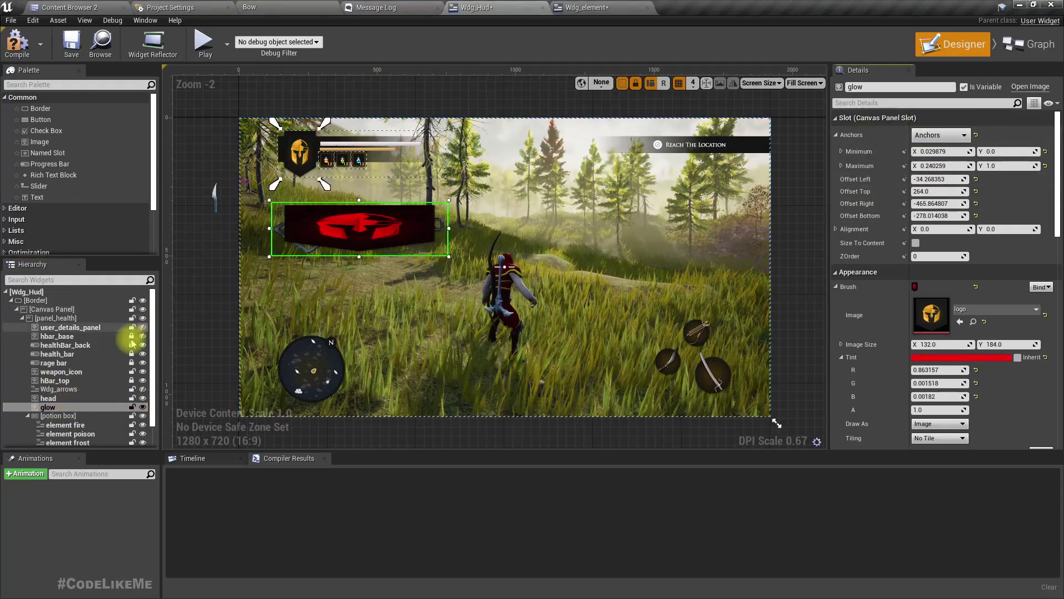
# Step: Collapse the anchor details and copy the head image's left offset, 1.006054, to the glow image
pyautogui.moveTo(52, 409); pyautogui.dragTo(47, 403)
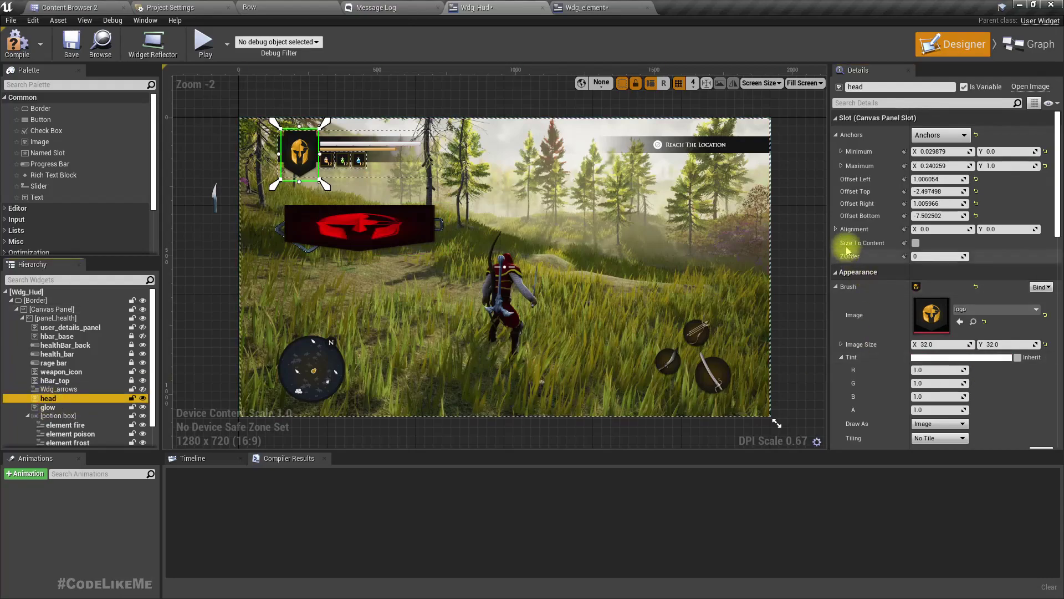
pyautogui.rightClick(873, 155)
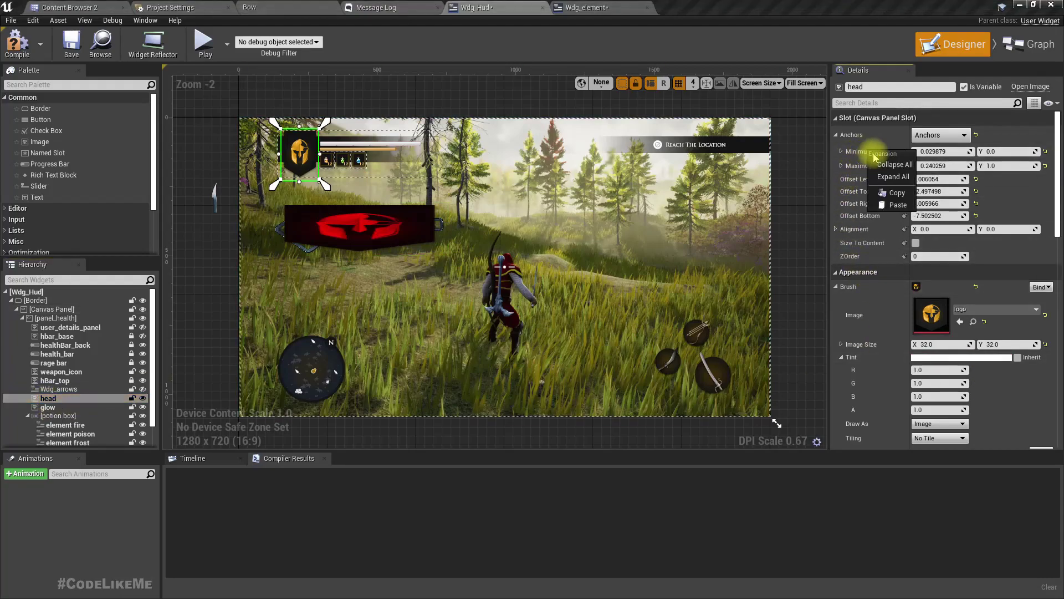
pyautogui.click(890, 193)
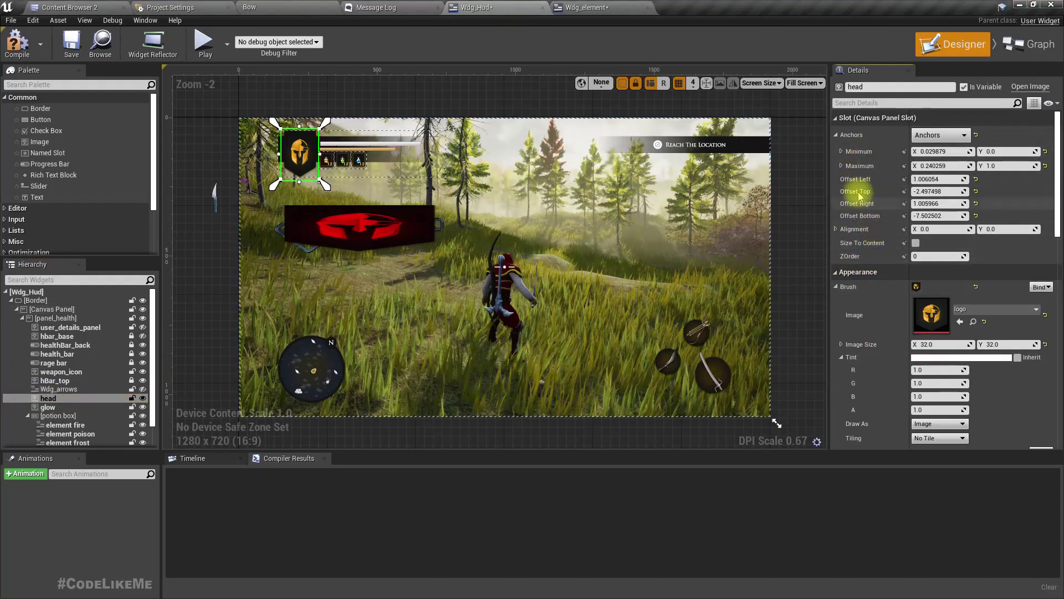
pyautogui.click(836, 135)
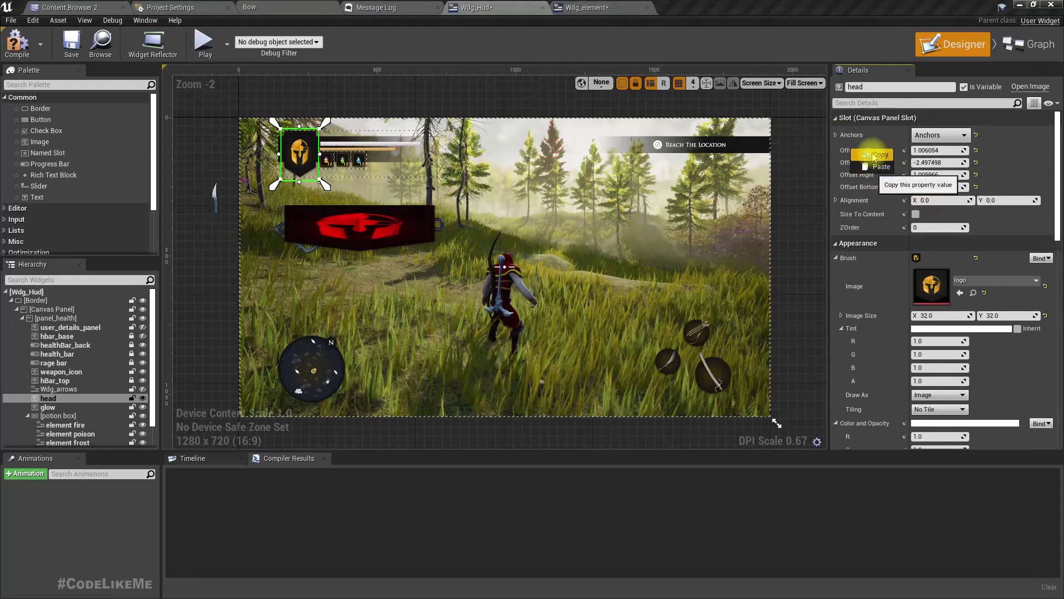
pyautogui.click(95, 407)
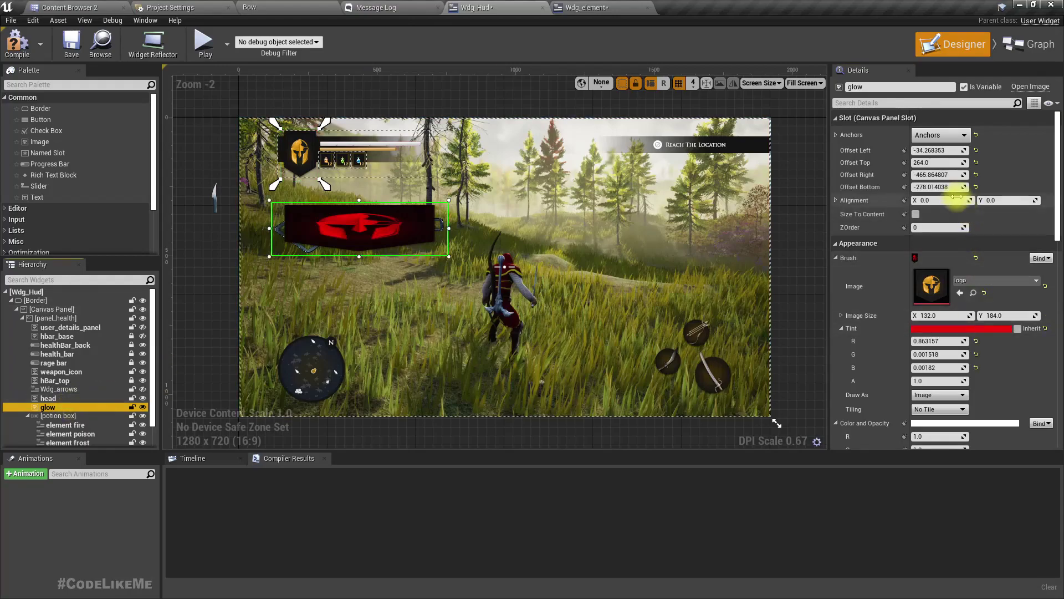
pyautogui.moveTo(856, 150); pyautogui.dragTo(860, 149)
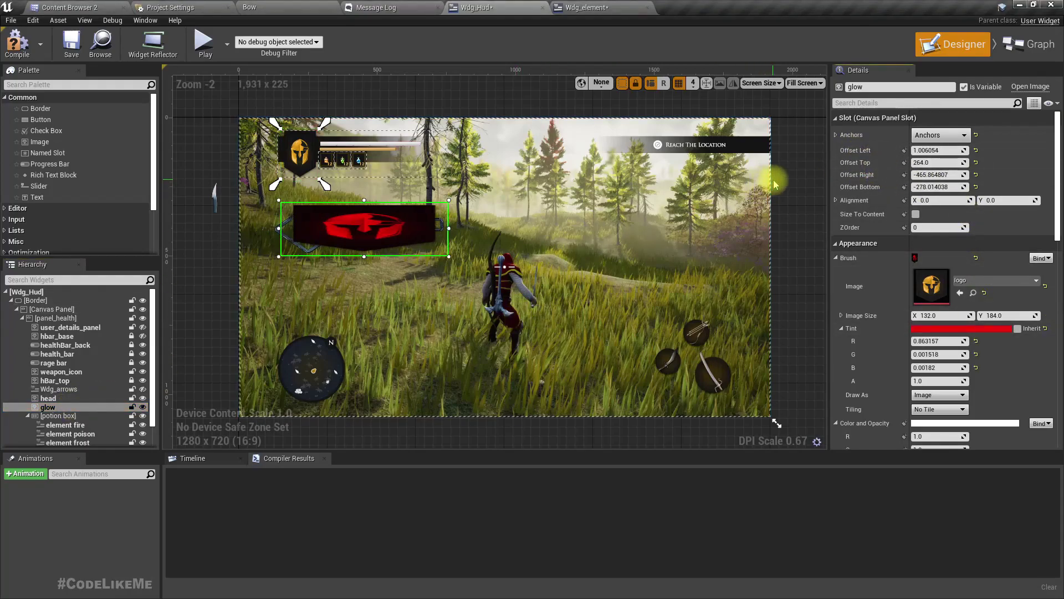
# Step: Copy the head image's top offset, -2.497498, to the glow image
pyautogui.click(69, 398)
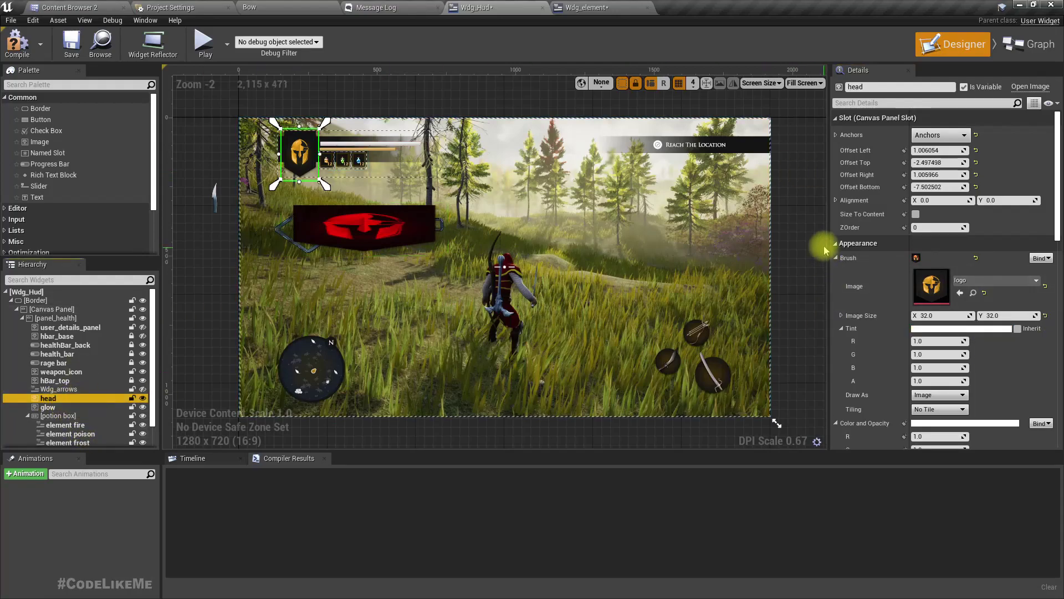
pyautogui.click(852, 167)
pyautogui.click(883, 172)
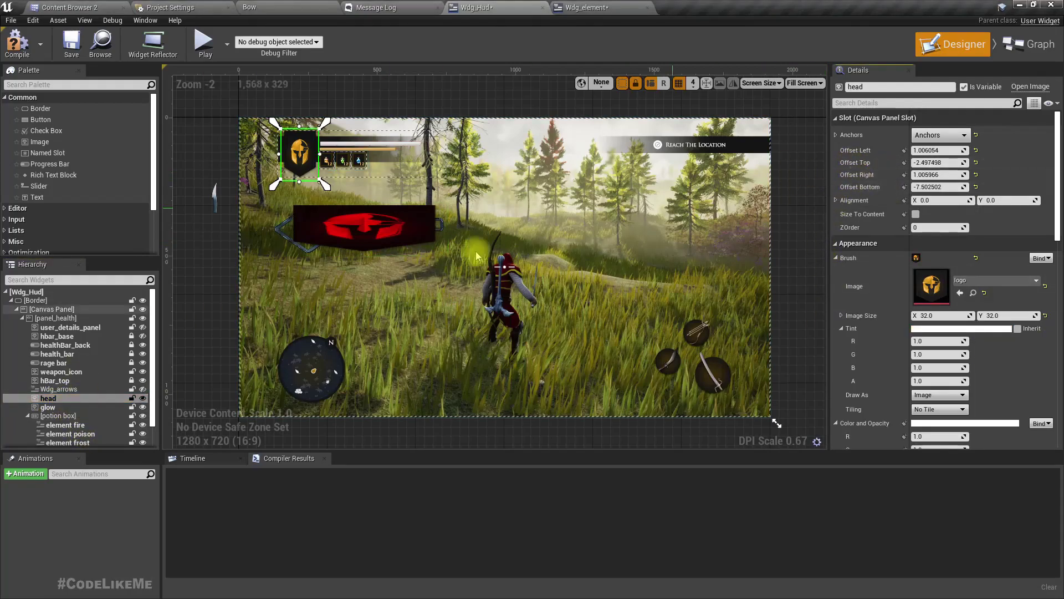
pyautogui.click(53, 408)
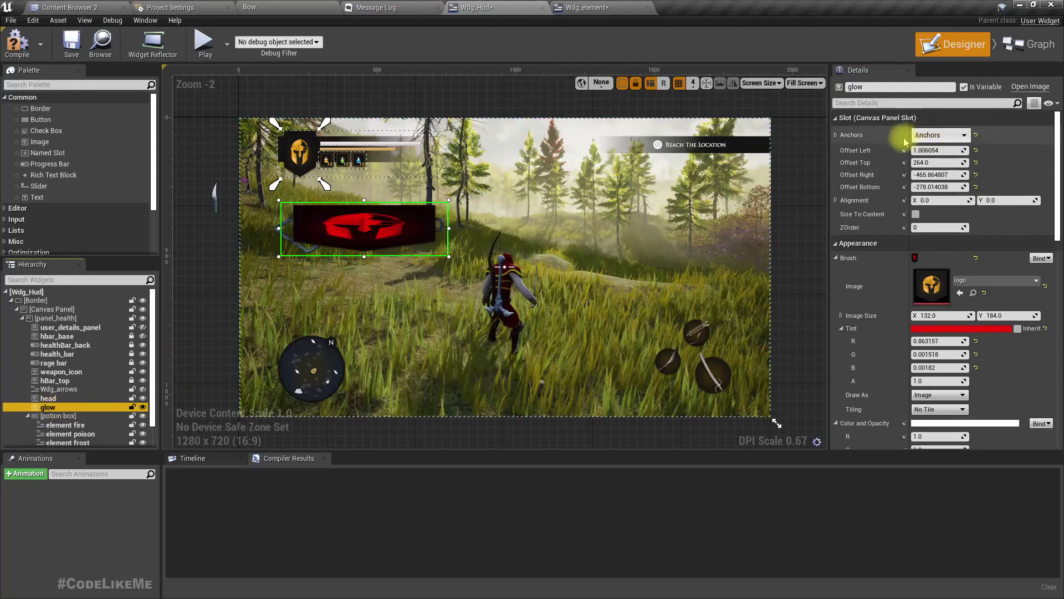
pyautogui.click(863, 165)
pyautogui.rightClick(863, 165)
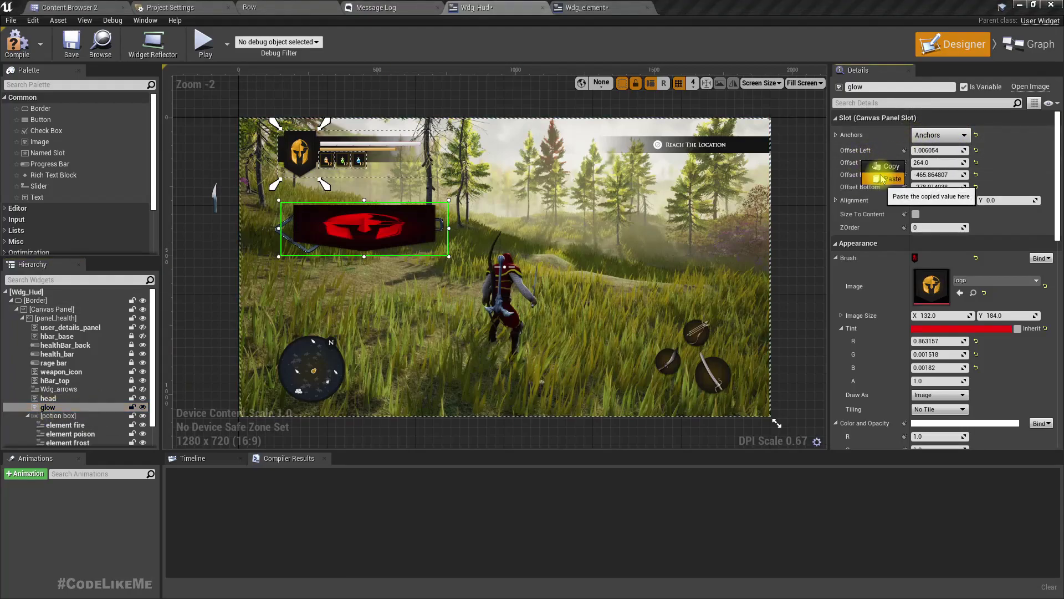
pyautogui.click(885, 177)
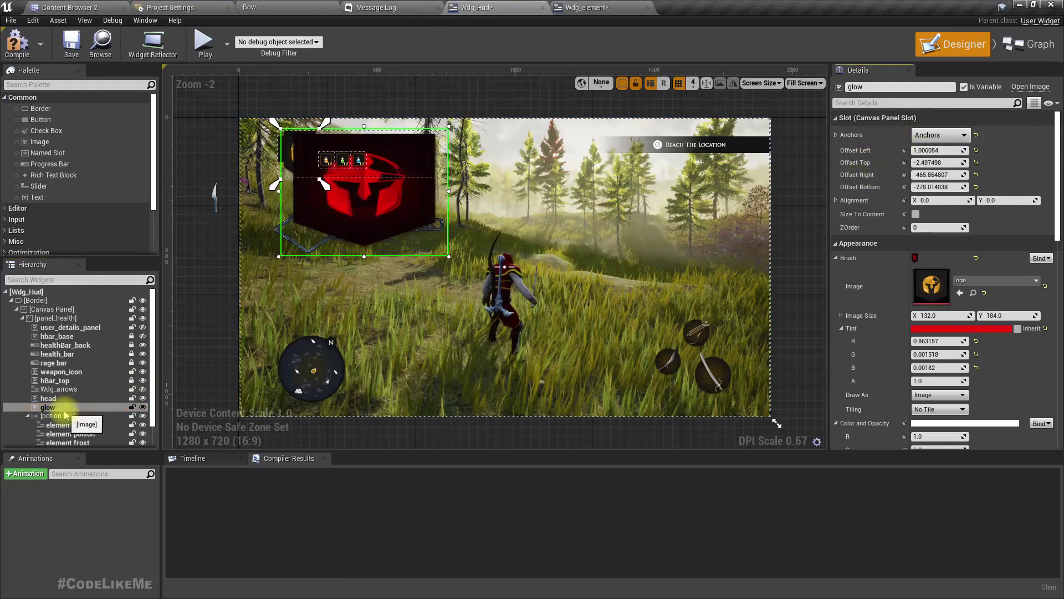
# Step: Copy the head image's right offset, 1.005966, to the glow image
pyautogui.click(50, 398)
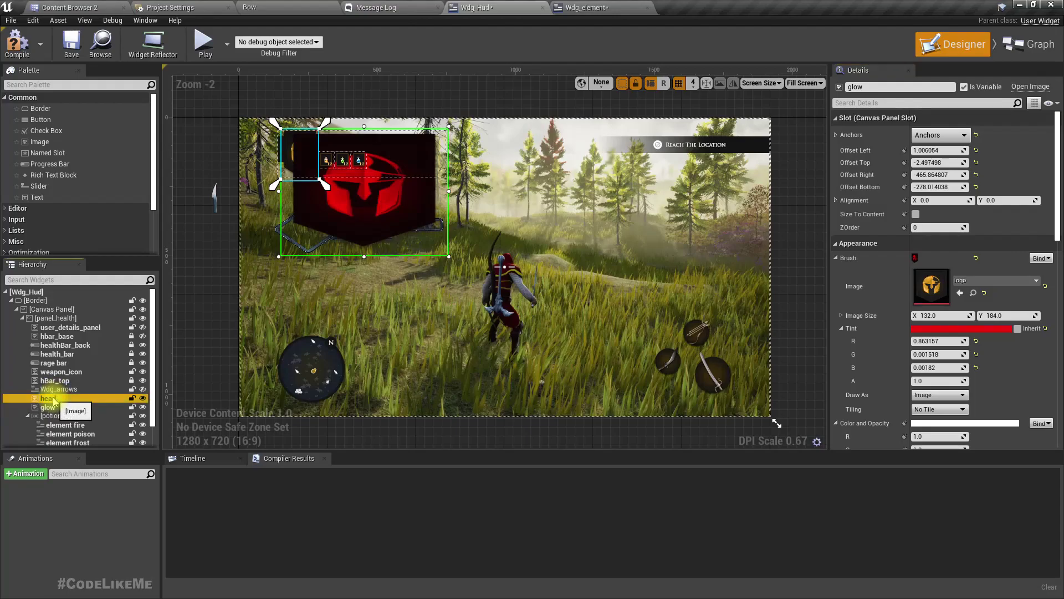
pyautogui.rightClick(857, 174)
pyautogui.click(873, 183)
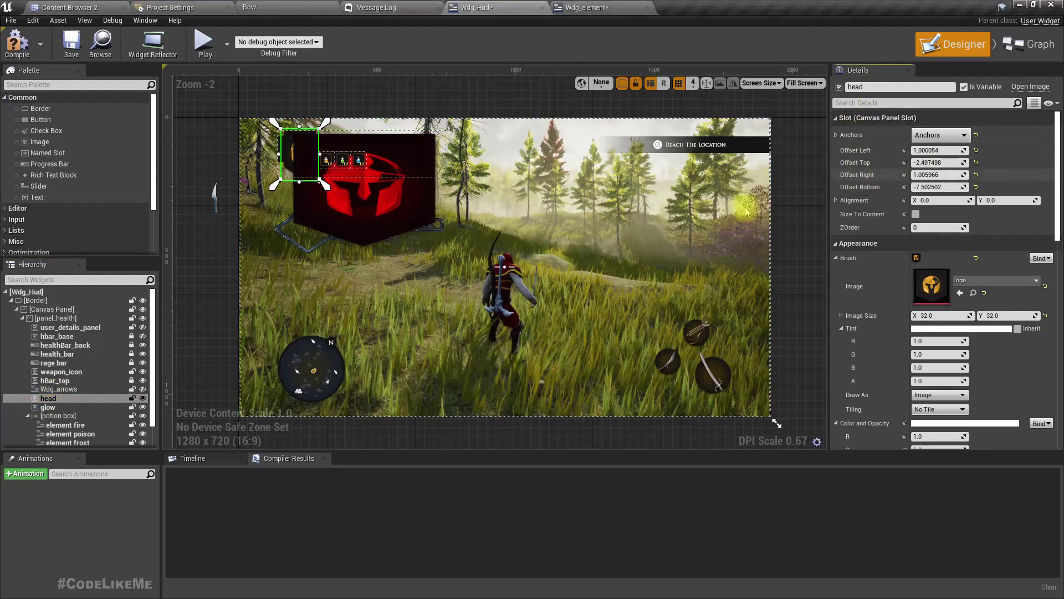
pyautogui.click(49, 407)
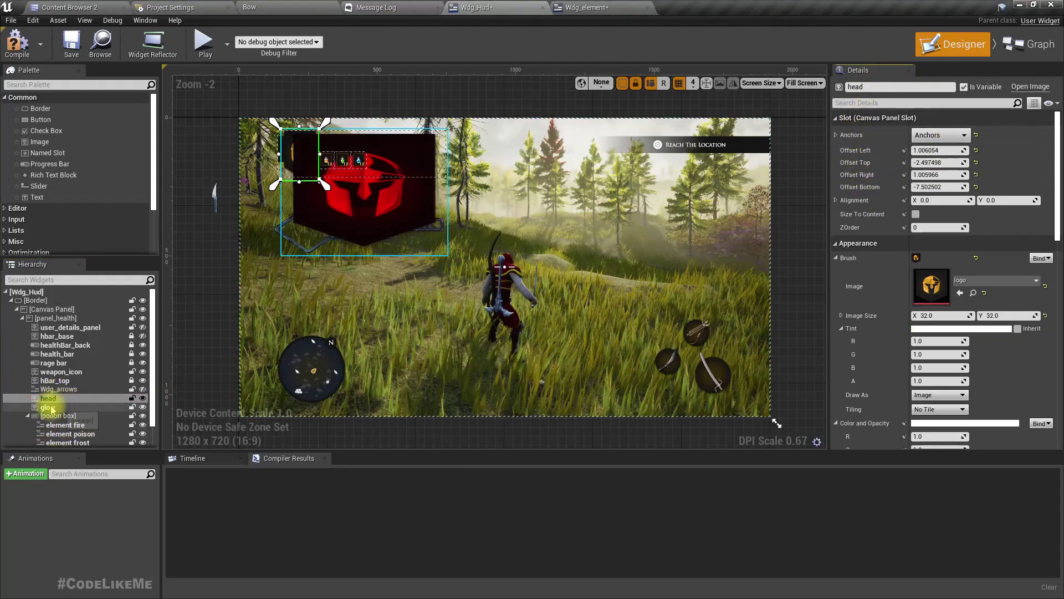
pyautogui.rightClick(858, 176)
pyautogui.click(884, 195)
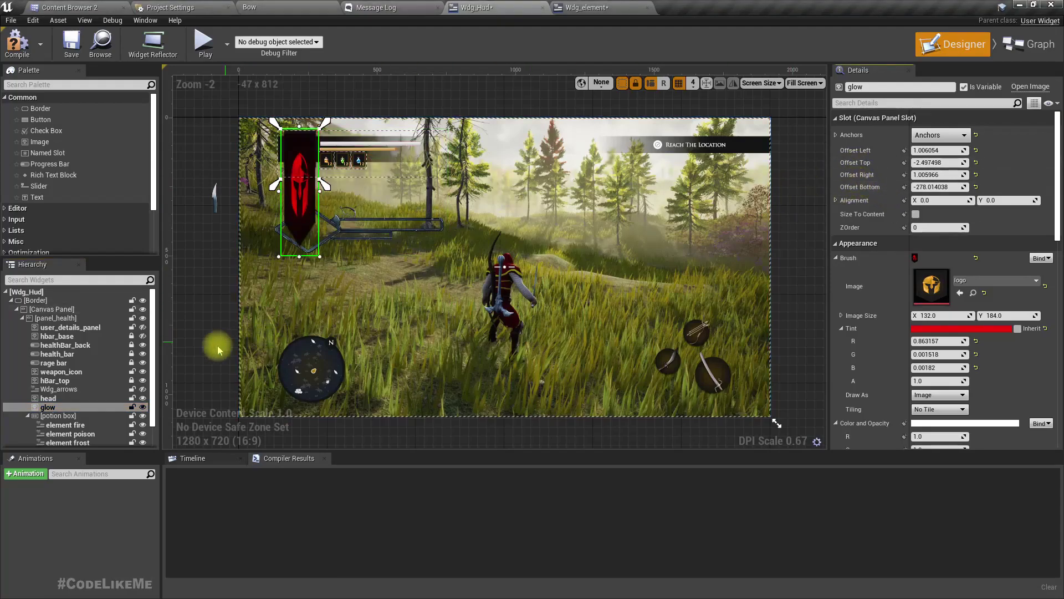
# Step: Copy the head image's bottom offset, -7.502502, to the glow image
pyautogui.click(84, 398)
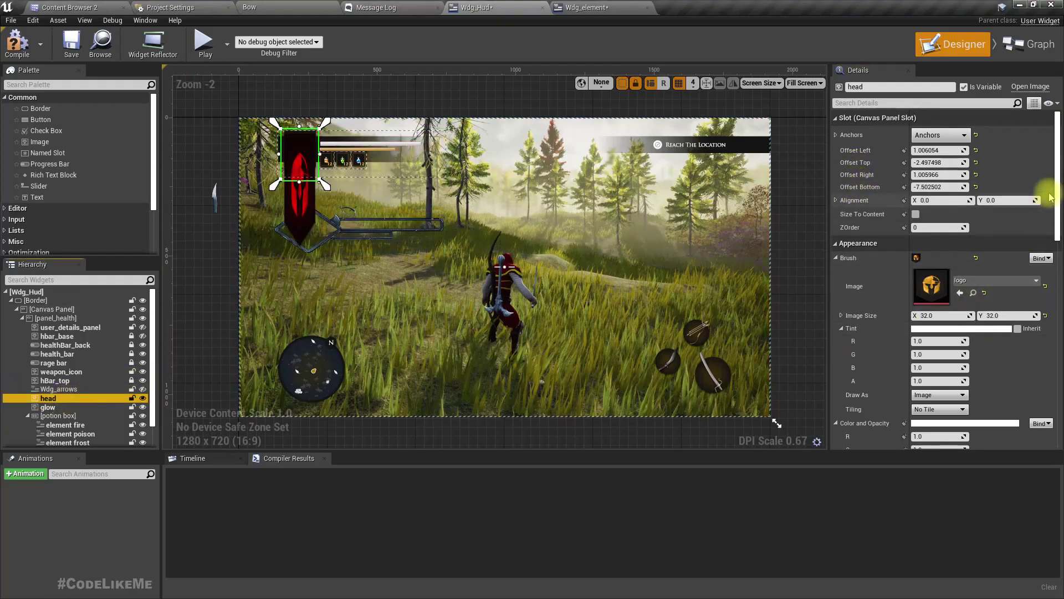
pyautogui.rightClick(850, 188)
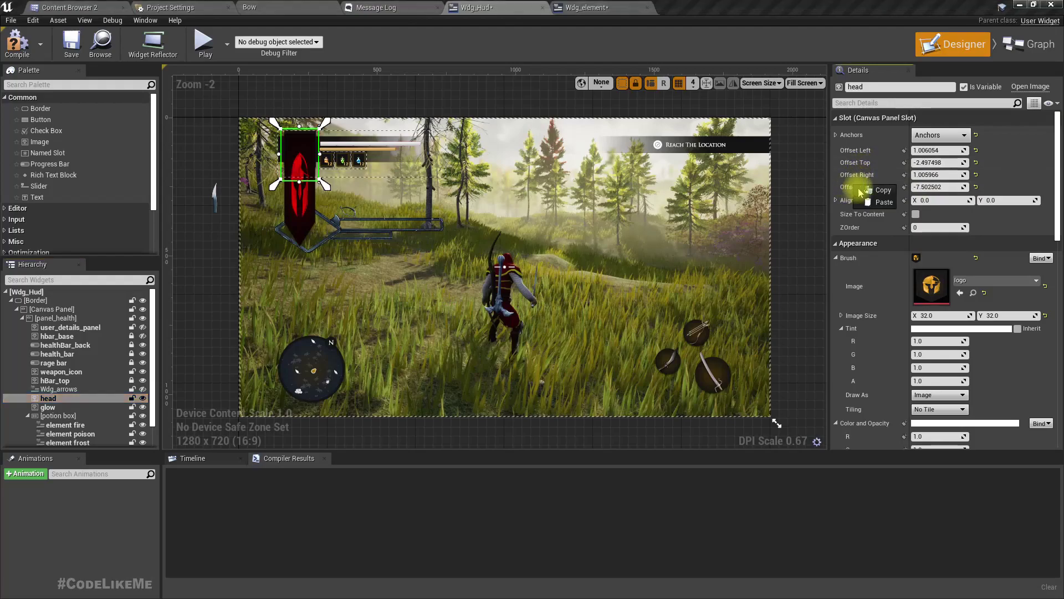
pyautogui.click(873, 191)
pyautogui.click(56, 407)
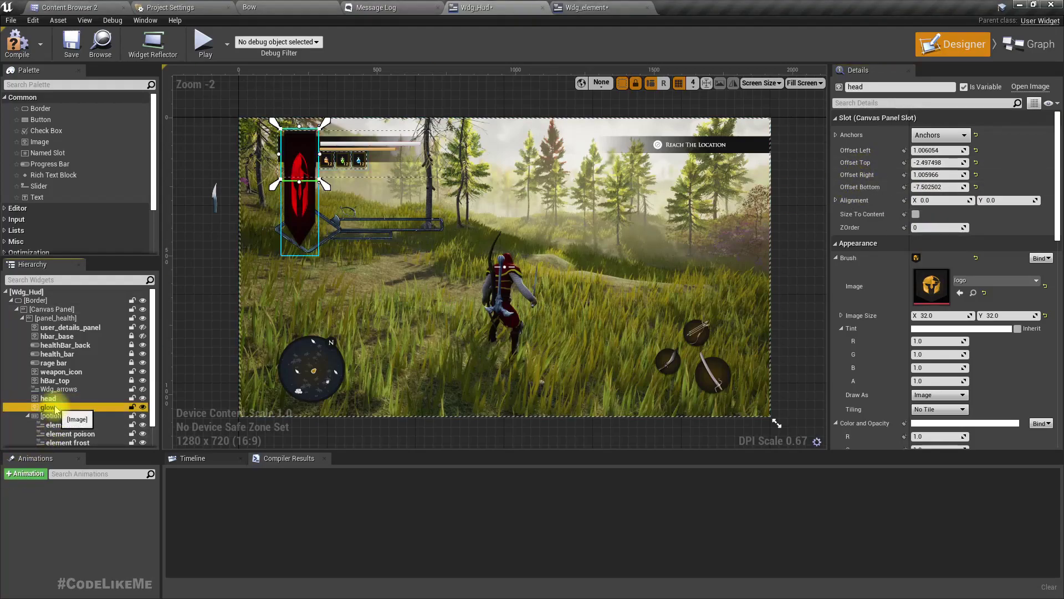
pyautogui.rightClick(859, 190)
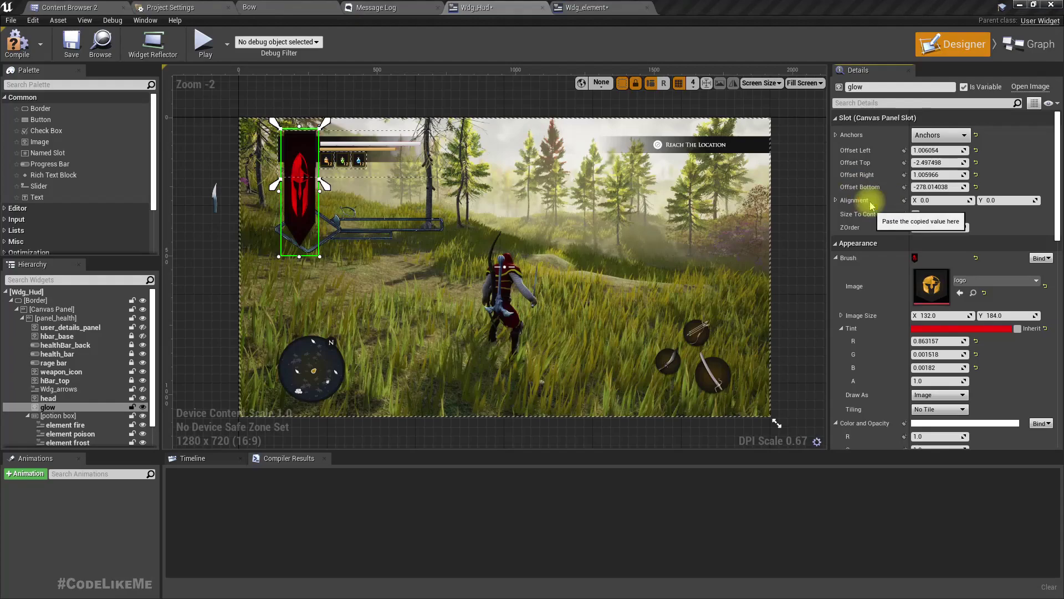
pyautogui.click(872, 205)
# Step: Set the alpha of the glow image's Color and Opacity to 0 and compile the widget
pyautogui.scroll(4, 361, 208)
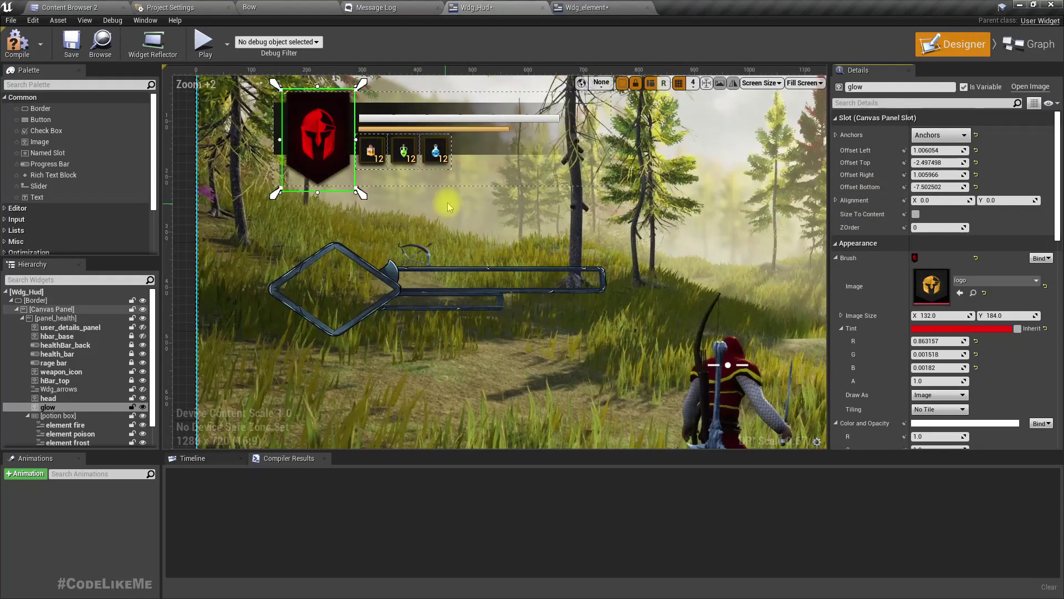
pyautogui.moveTo(447, 202); pyautogui.dragTo(453, 240, button='right')
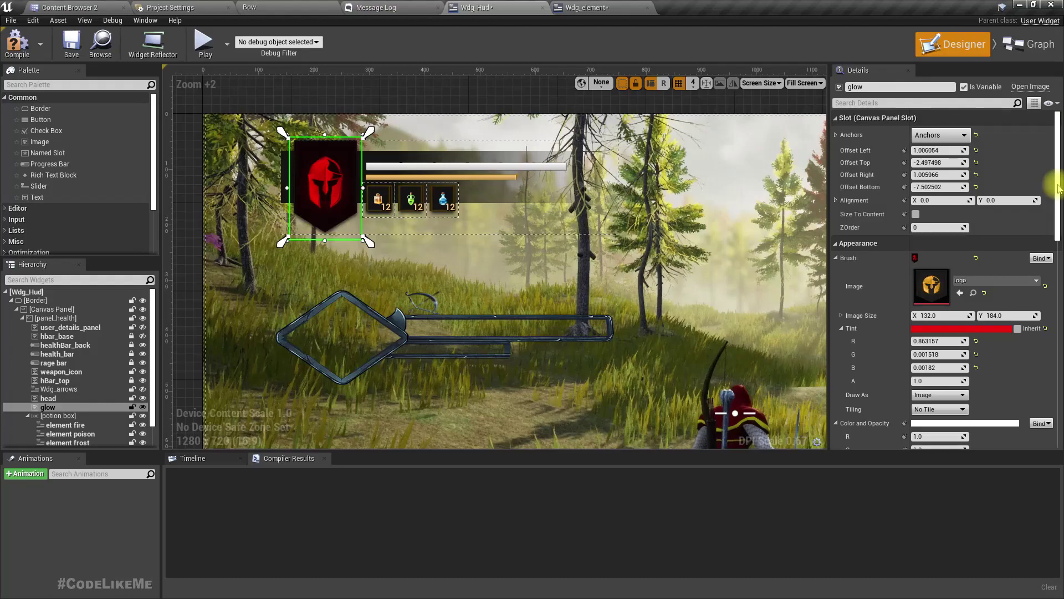
pyautogui.moveTo(1058, 187); pyautogui.dragTo(1056, 261)
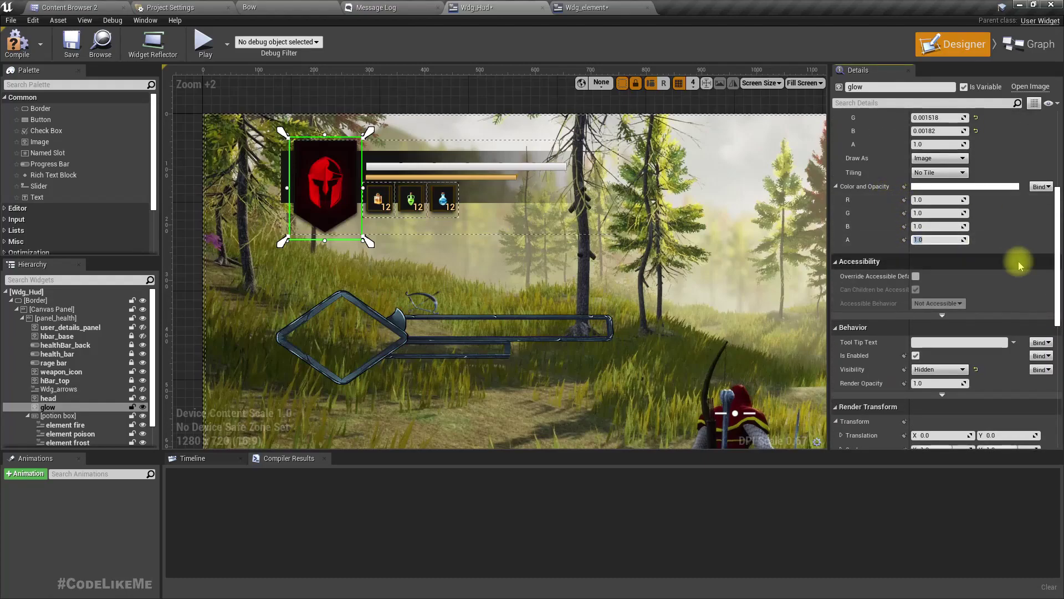
pyautogui.write('0')
pyautogui.press('Return')
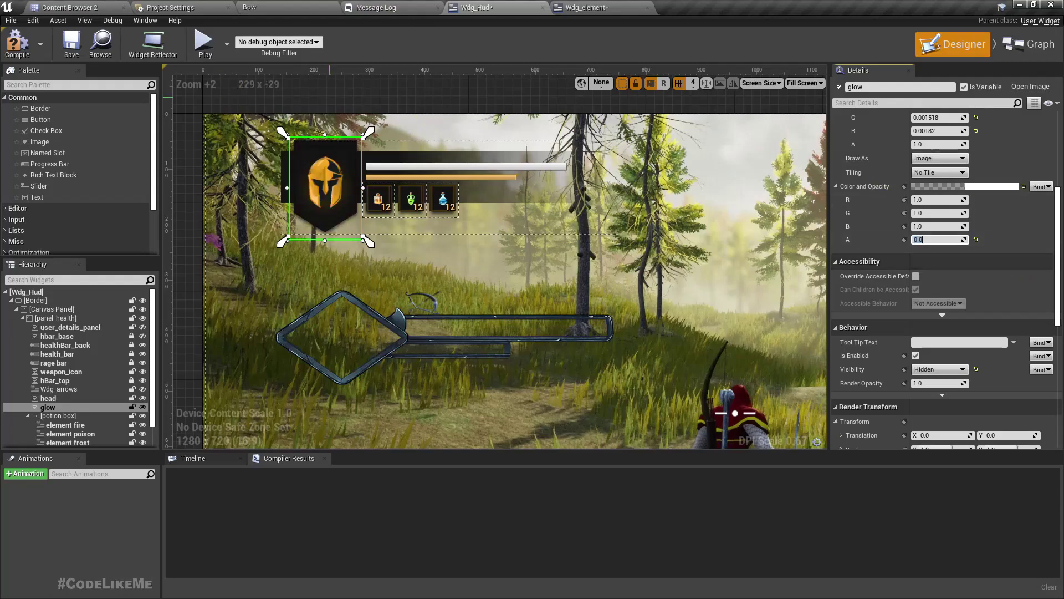
pyautogui.click(21, 56)
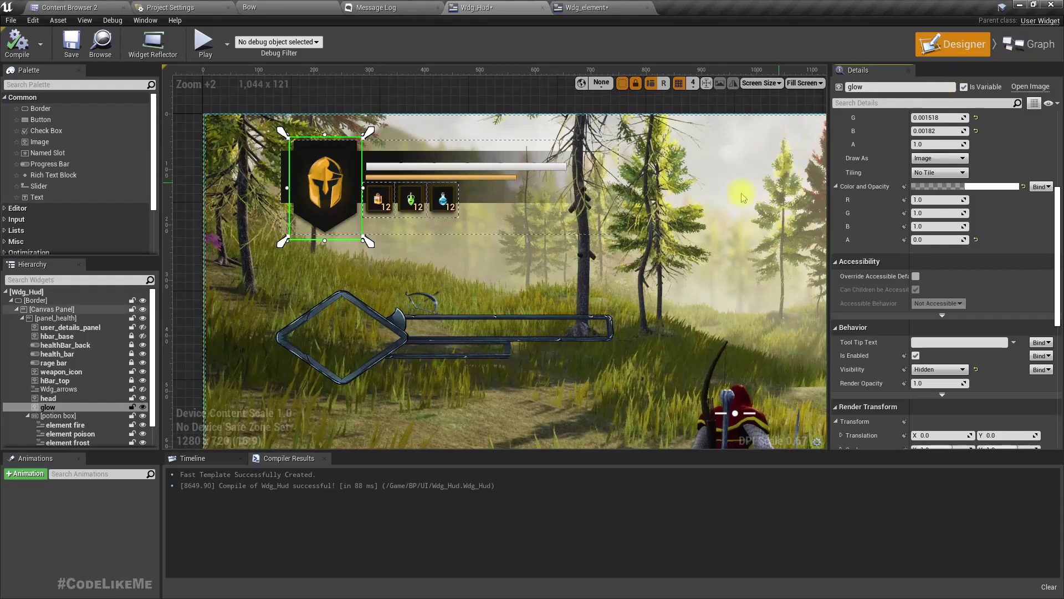
# Step: Set the glow image's Visibility to Visible and compile the widget
pyautogui.scroll(-2, 975, 270)
pyautogui.click(942, 316)
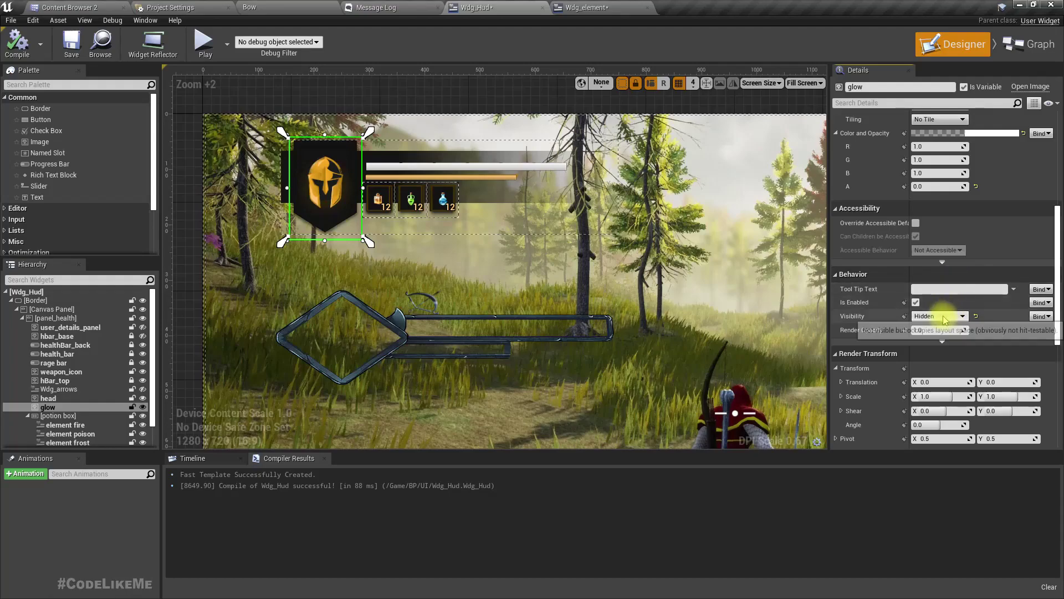
pyautogui.click(924, 327)
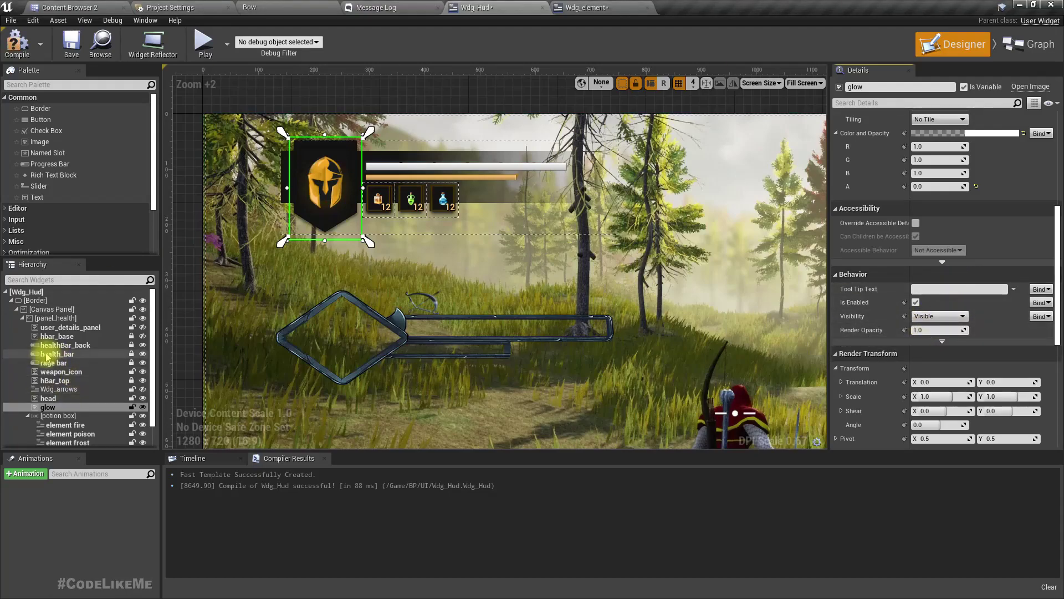
pyautogui.click(17, 41)
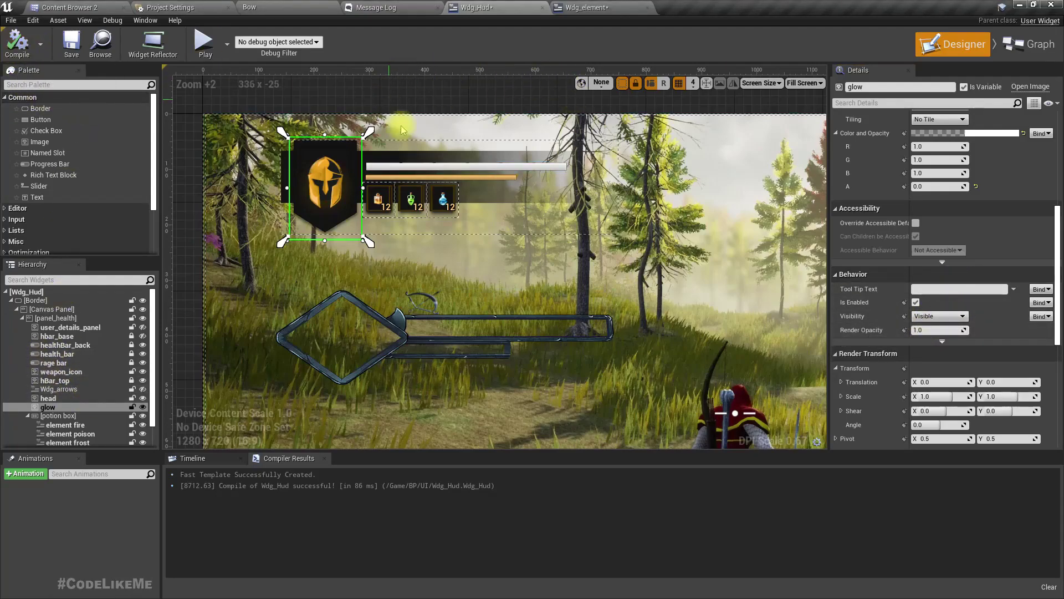
# Step: Reset the rage bar's Percent to its default of 0 and compile the widget
pyautogui.click(66, 344)
pyautogui.click(53, 362)
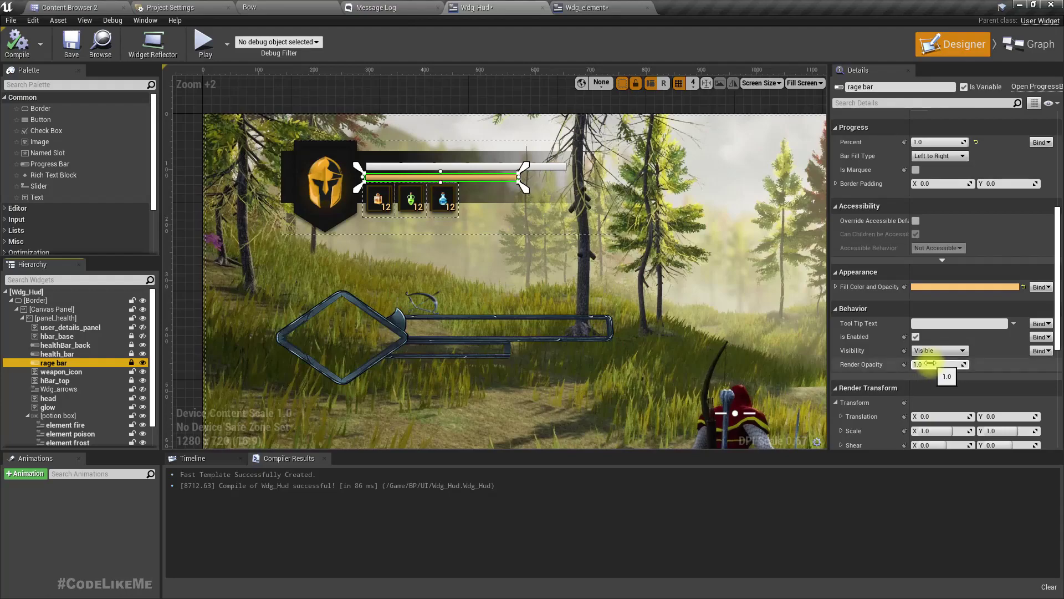
pyautogui.scroll(-3, 932, 343)
pyautogui.scroll(6, 932, 332)
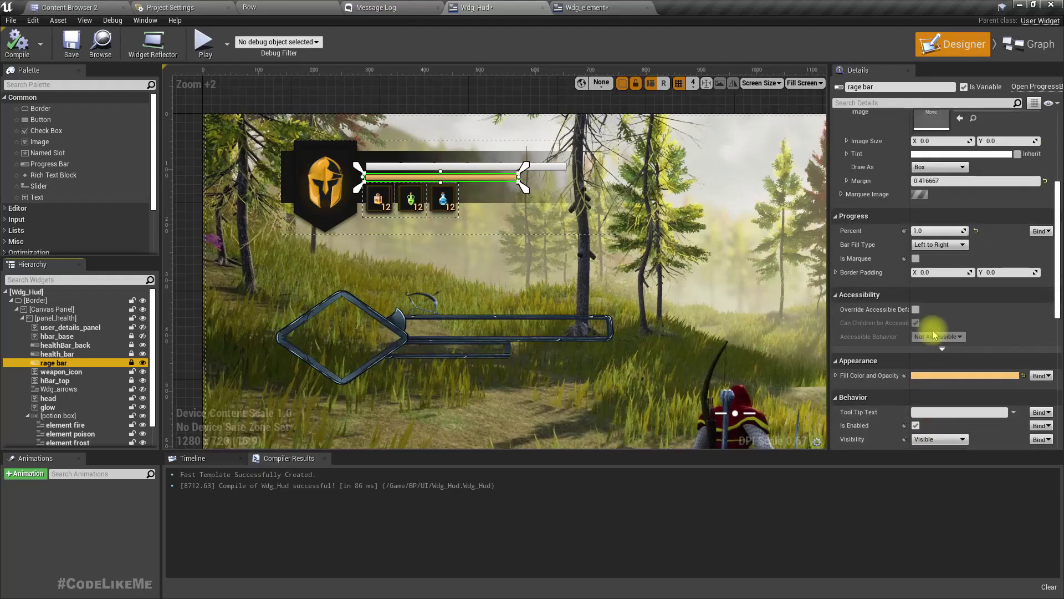
pyautogui.click(976, 231)
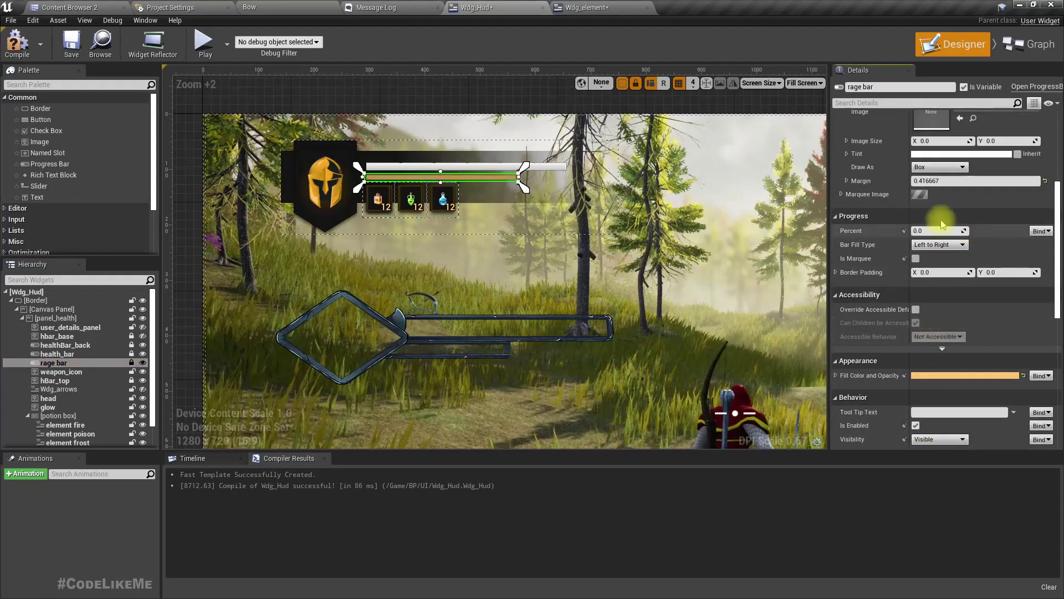
pyautogui.click(17, 44)
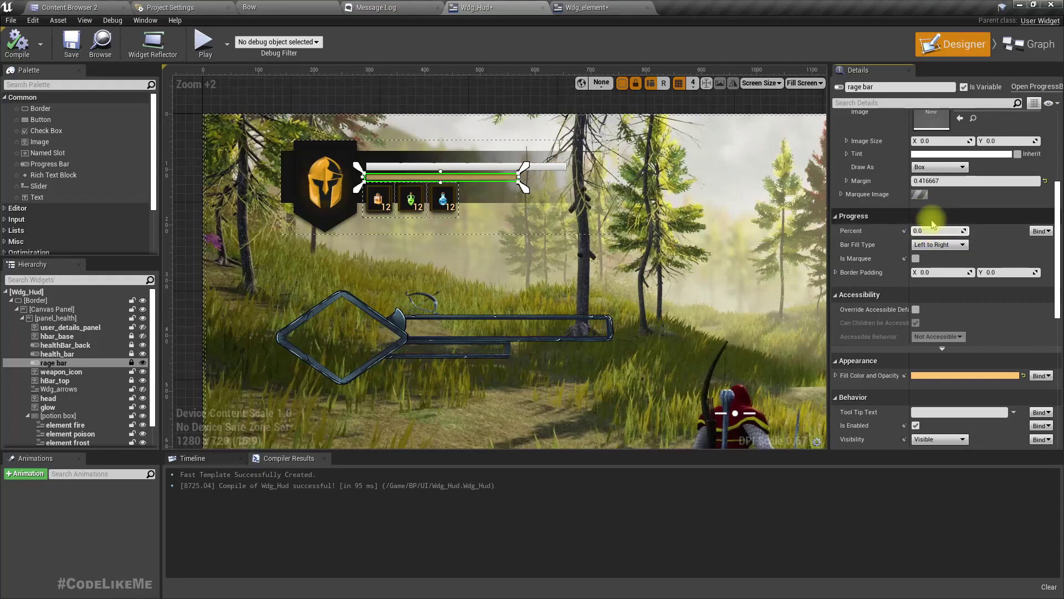
# Step: Try sampling the golden helmet's colour, sRGB hex DA9515FF, for the rage bar's Fill Color and Opacity
pyautogui.click(1024, 376)
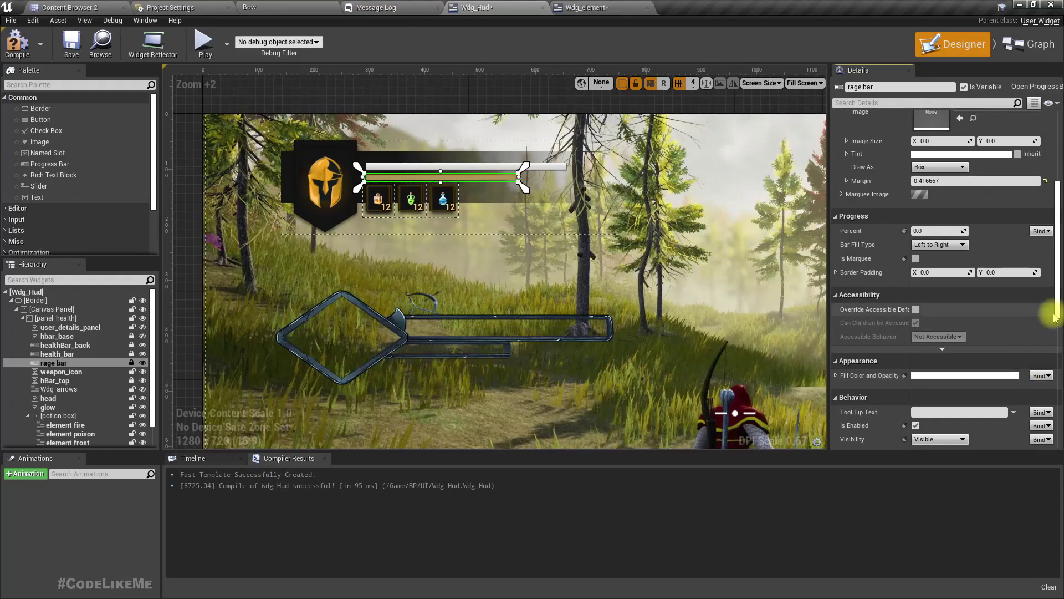
pyautogui.hotkey('ctrl', 'z')
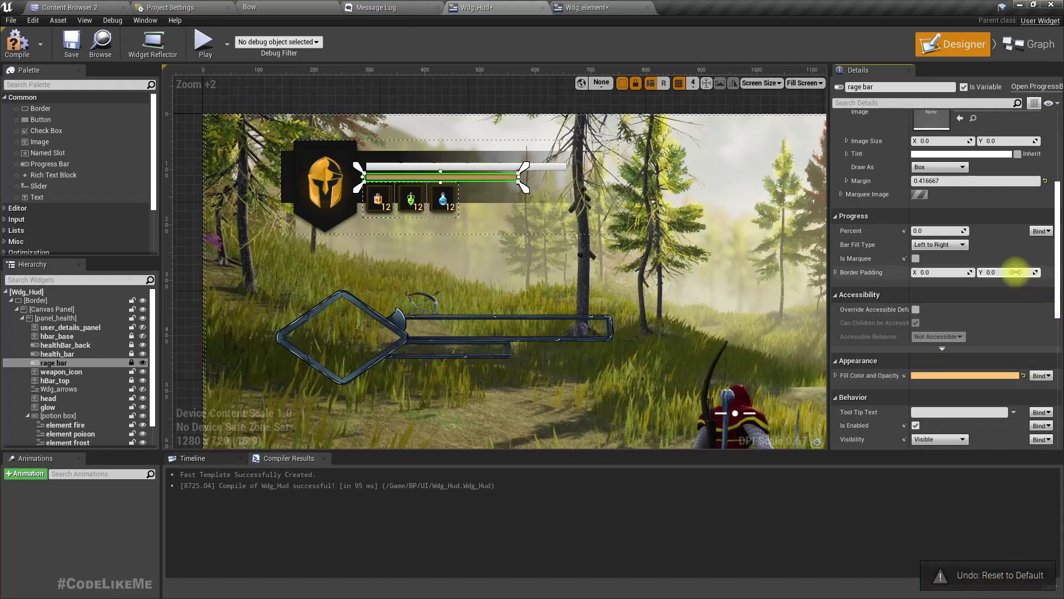
pyautogui.click(951, 375)
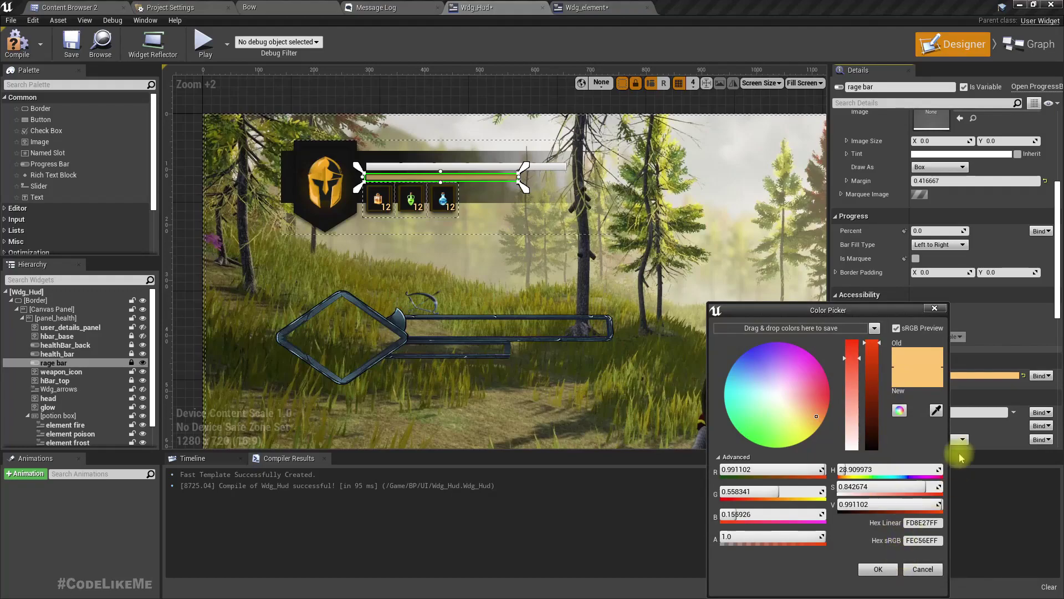
pyautogui.click(935, 411)
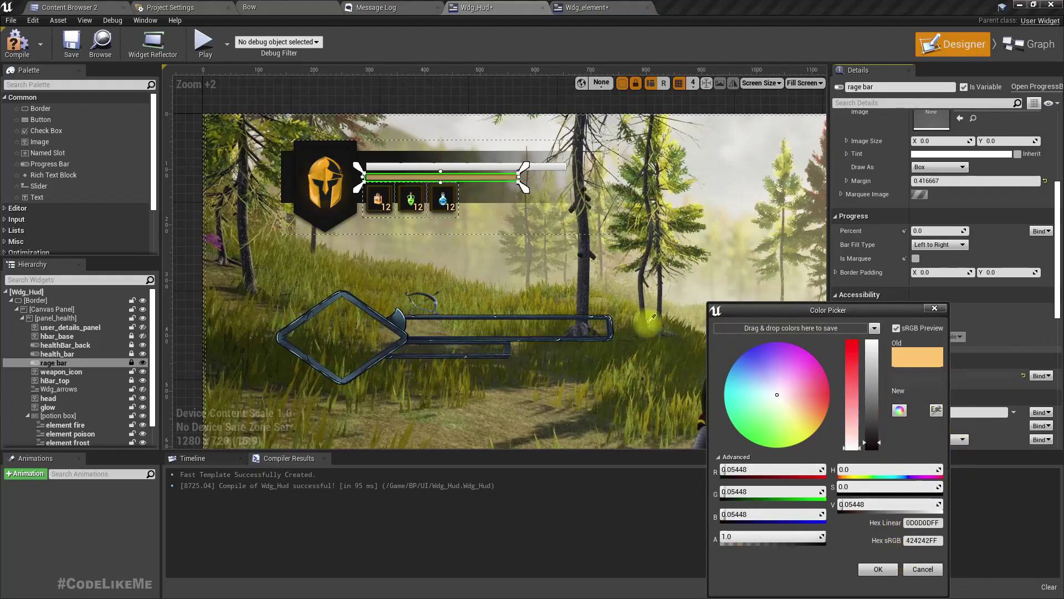
pyautogui.click(335, 192)
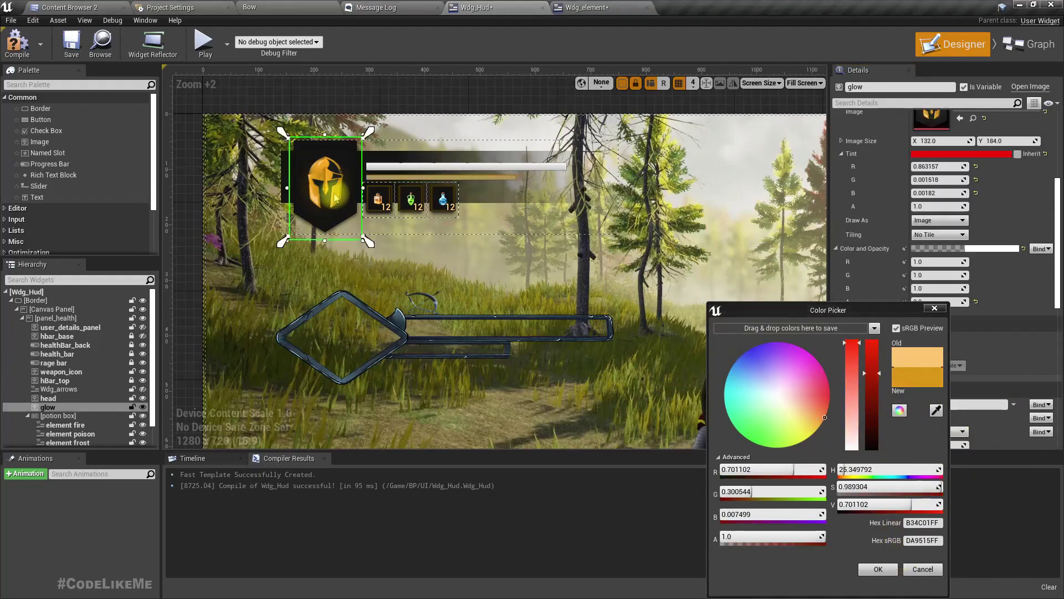
pyautogui.click(878, 569)
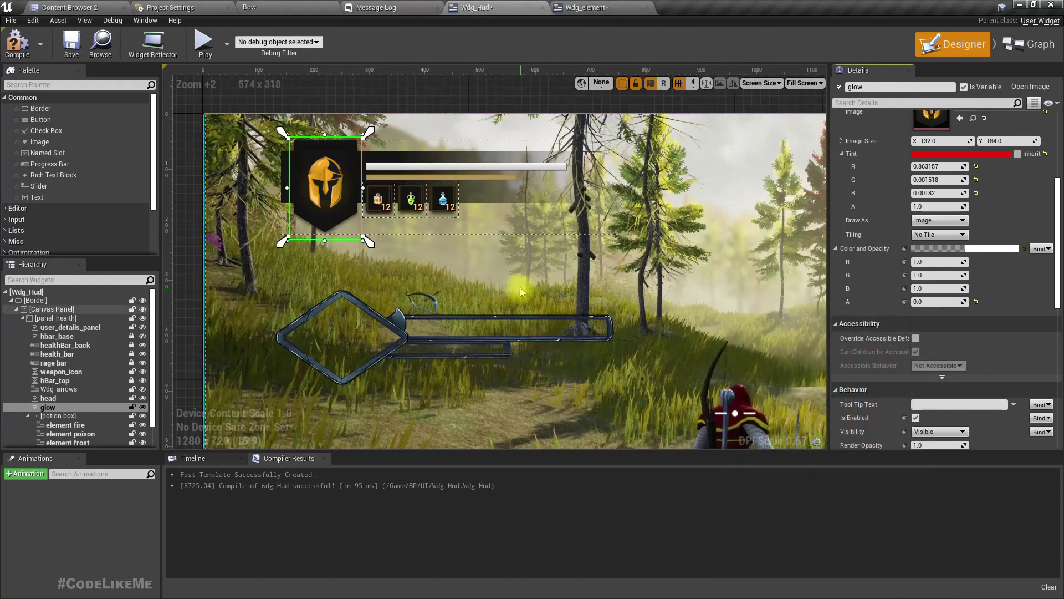
# Step: Raise the rage bar's Percent to about 0.495 to preview its fill
pyautogui.scroll(6, 948, 289)
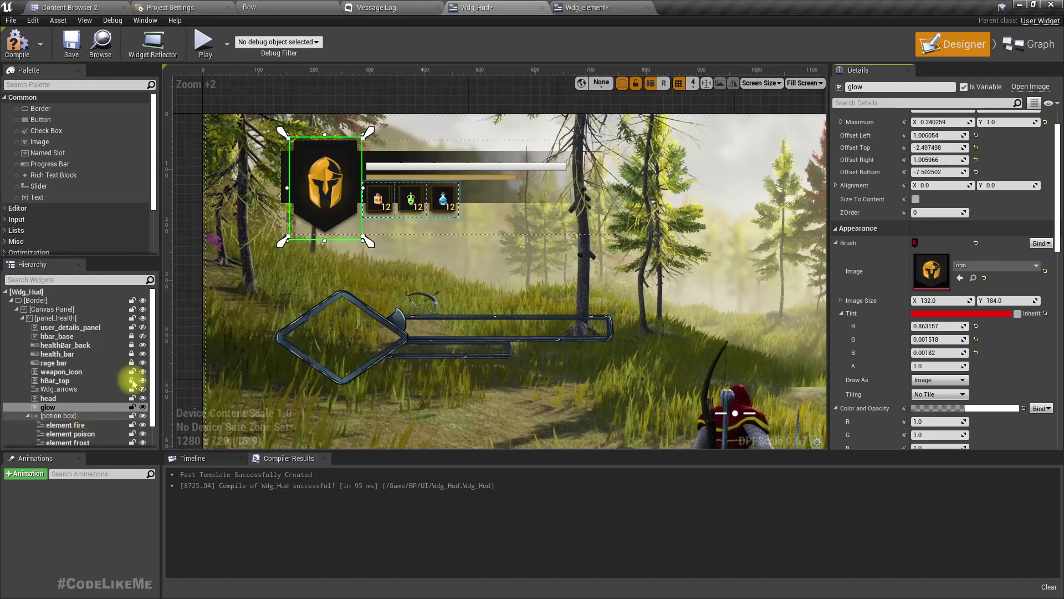
pyautogui.click(58, 363)
pyautogui.scroll(-5, 942, 332)
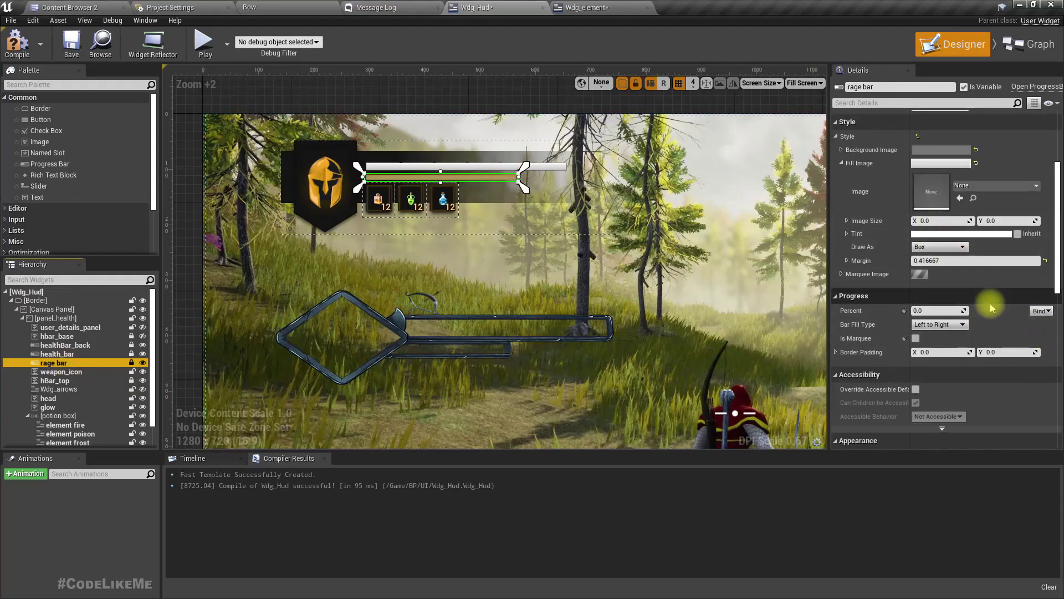
pyautogui.scroll(2, 957, 250)
pyautogui.scroll(1, 941, 206)
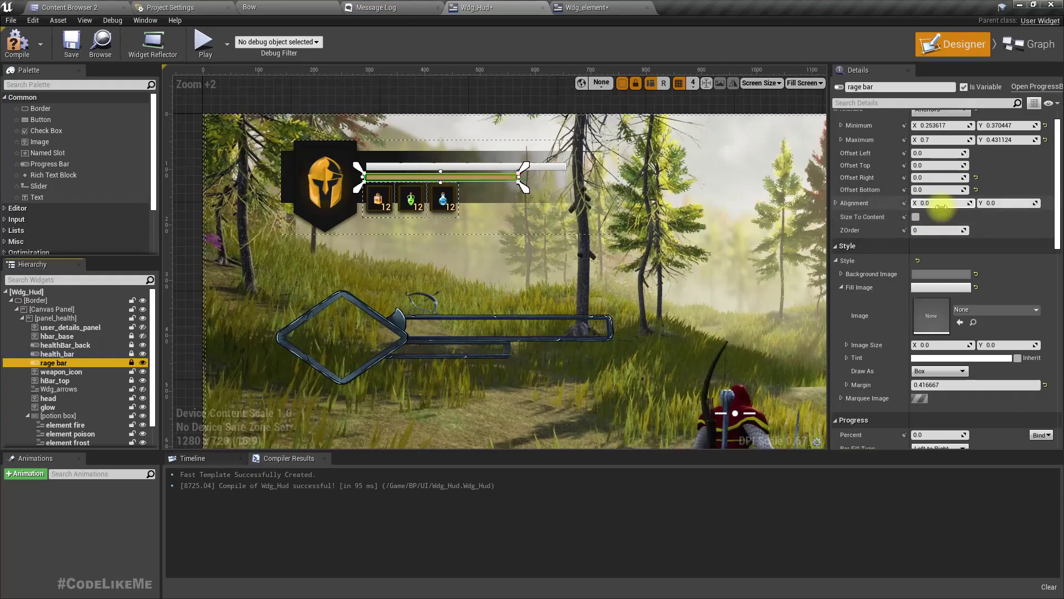
pyautogui.scroll(1, 925, 340)
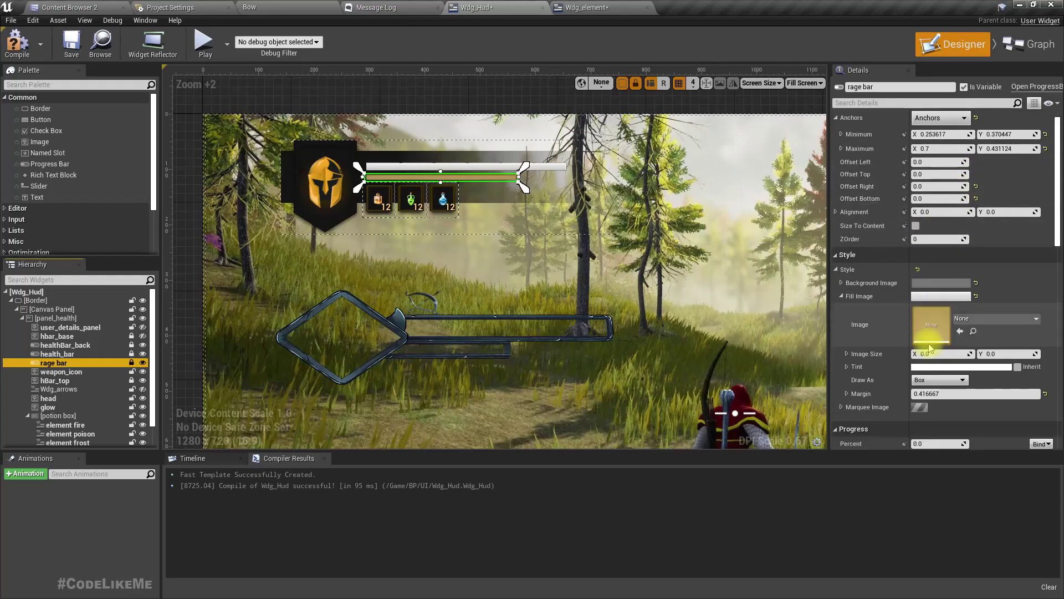
pyautogui.scroll(-2, 929, 343)
pyautogui.moveTo(929, 373); pyautogui.dragTo(964, 372)
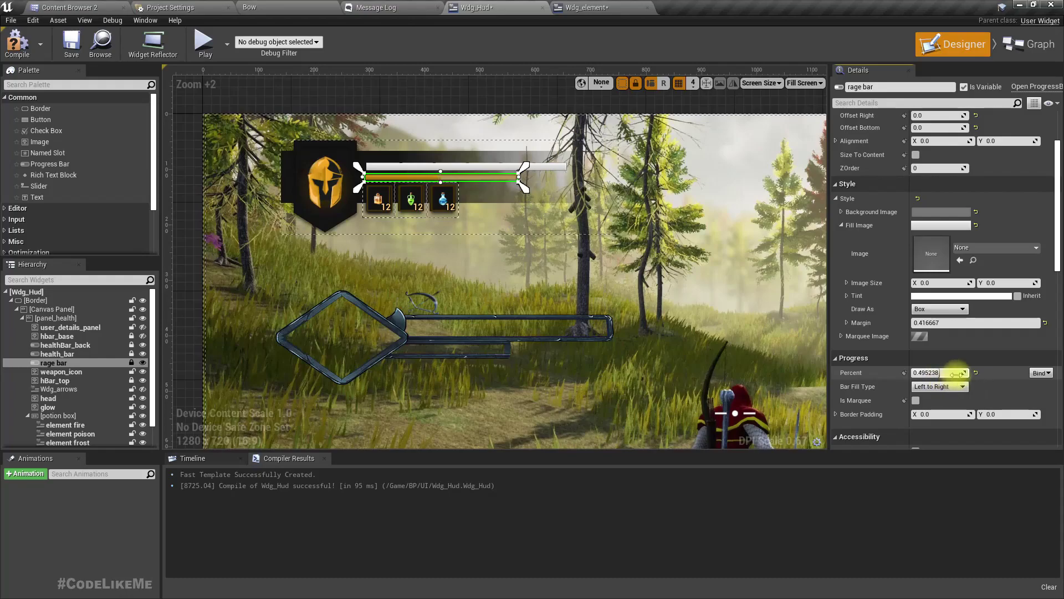
# Step: Return the rage bar's fill colour to the lighter orange, set its Percent to 0 and compile the widget
pyautogui.scroll(-3, 959, 374)
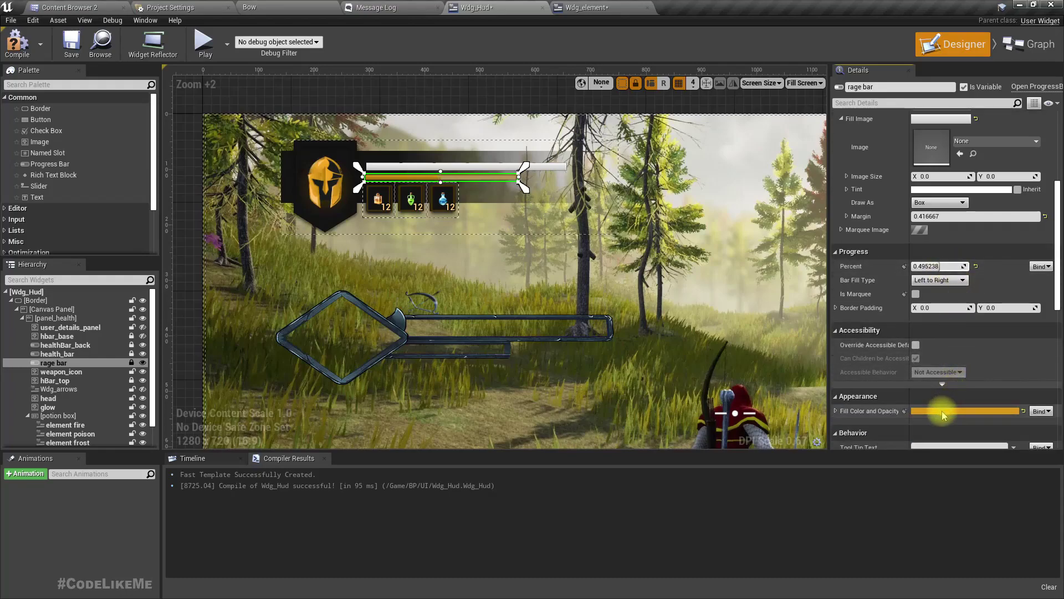
pyautogui.click(942, 411)
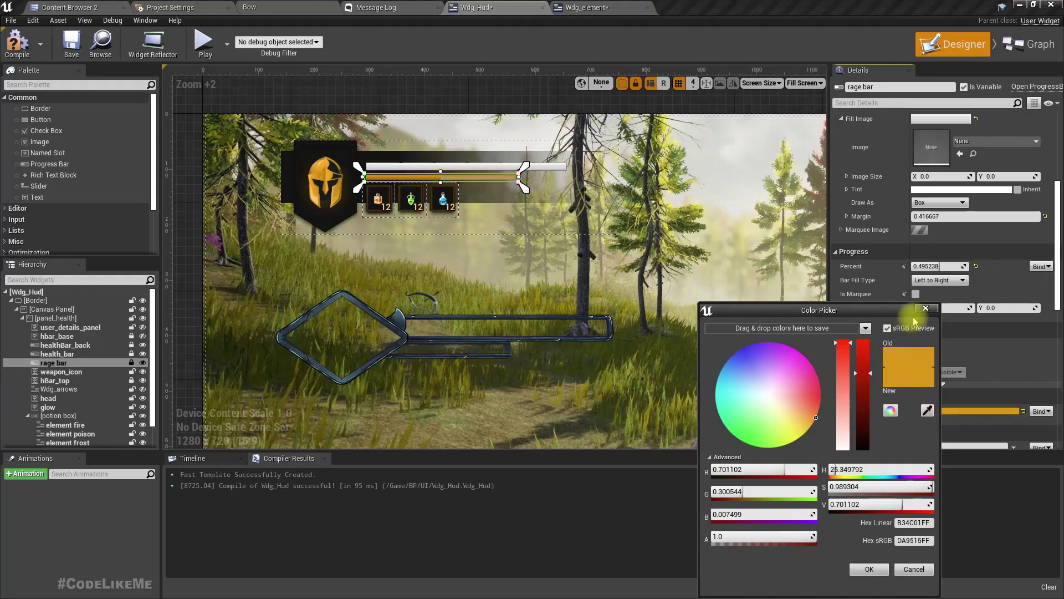
pyautogui.click(946, 265)
pyautogui.press('Return')
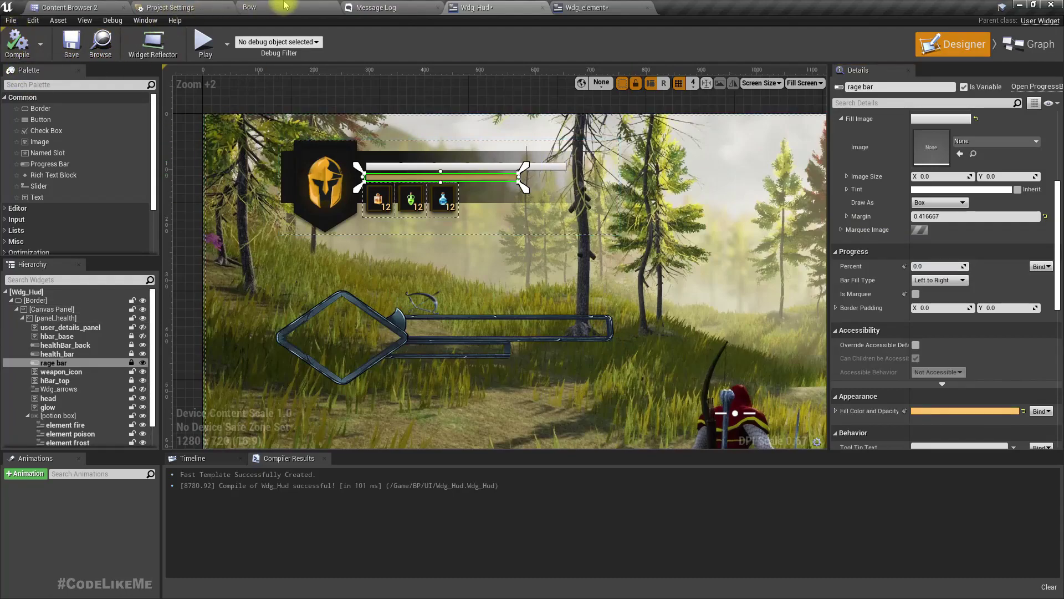
# Step: Try to play-test the Bow level in the full-screen viewport
pyautogui.click(250, 7)
pyautogui.press('F11')
pyautogui.hotkey('alt', 'p')
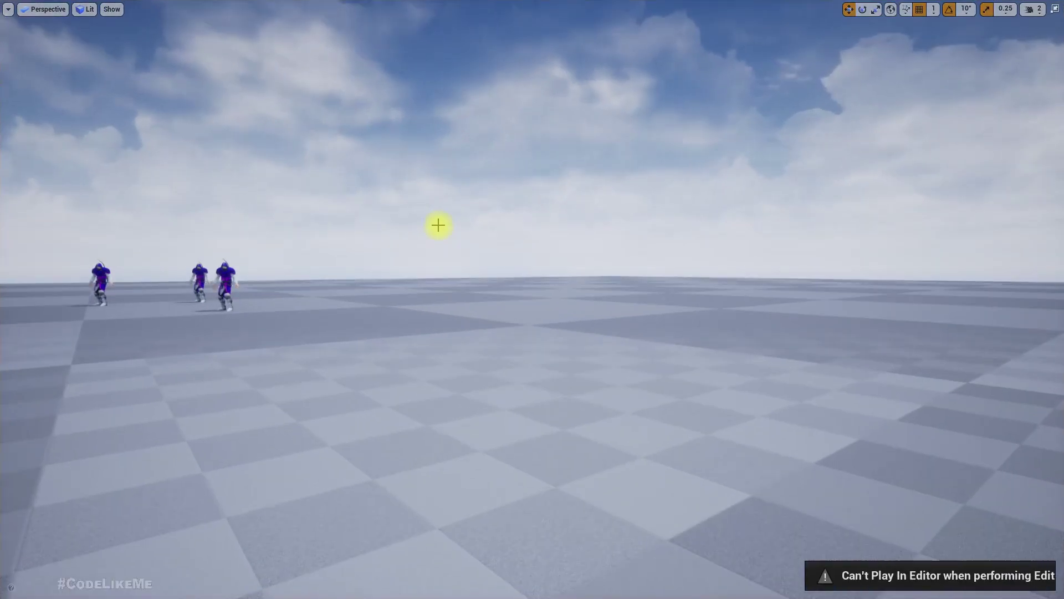
pyautogui.press('F11')
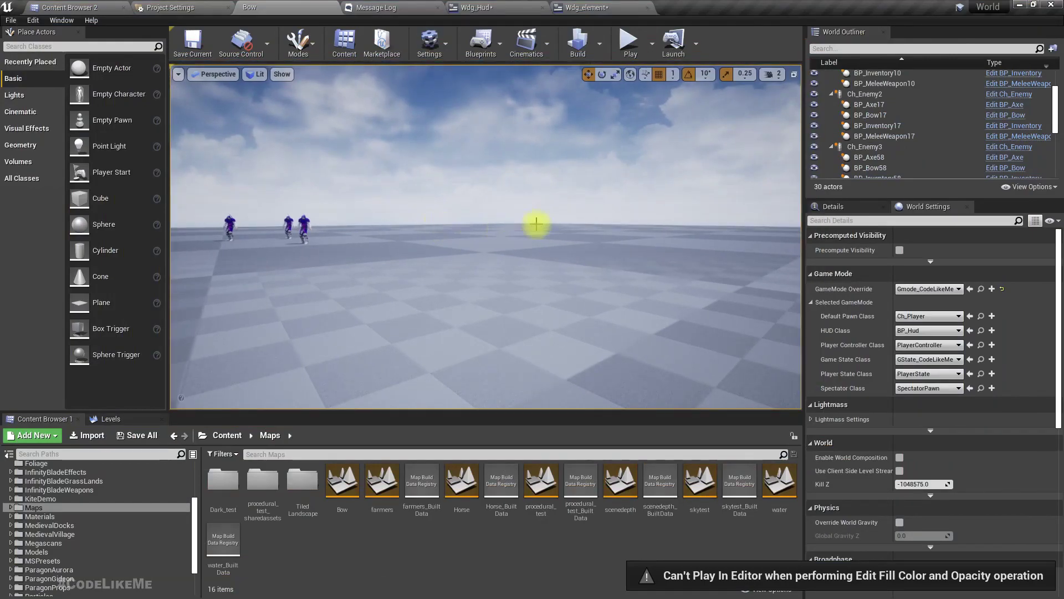
# Step: Close the Wdg_element and Wdg_Hud widget editors
pyautogui.click(566, 7)
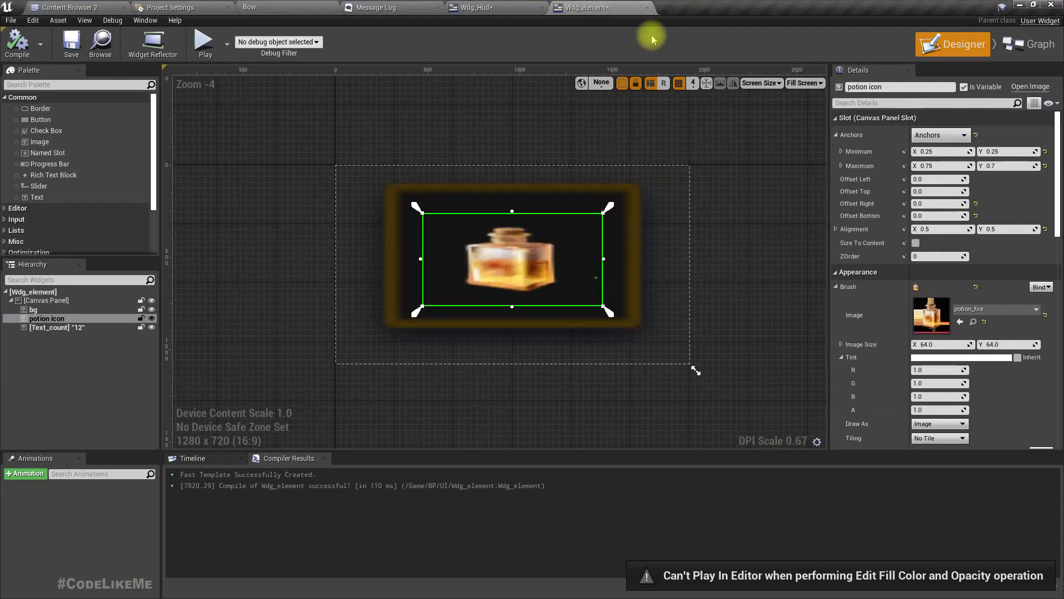
pyautogui.click(648, 7)
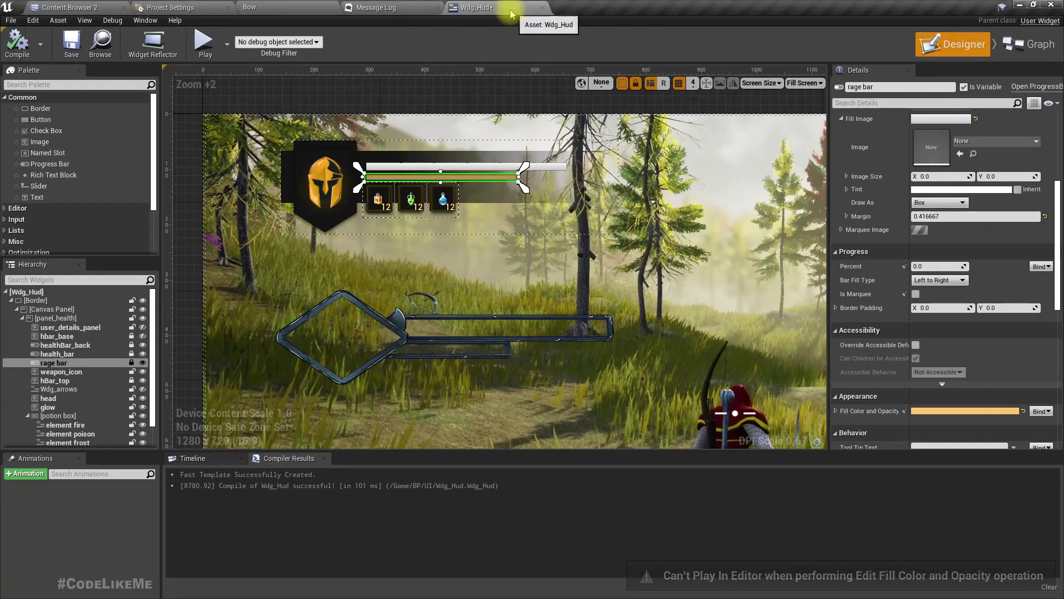
pyautogui.middleClick(491, 6)
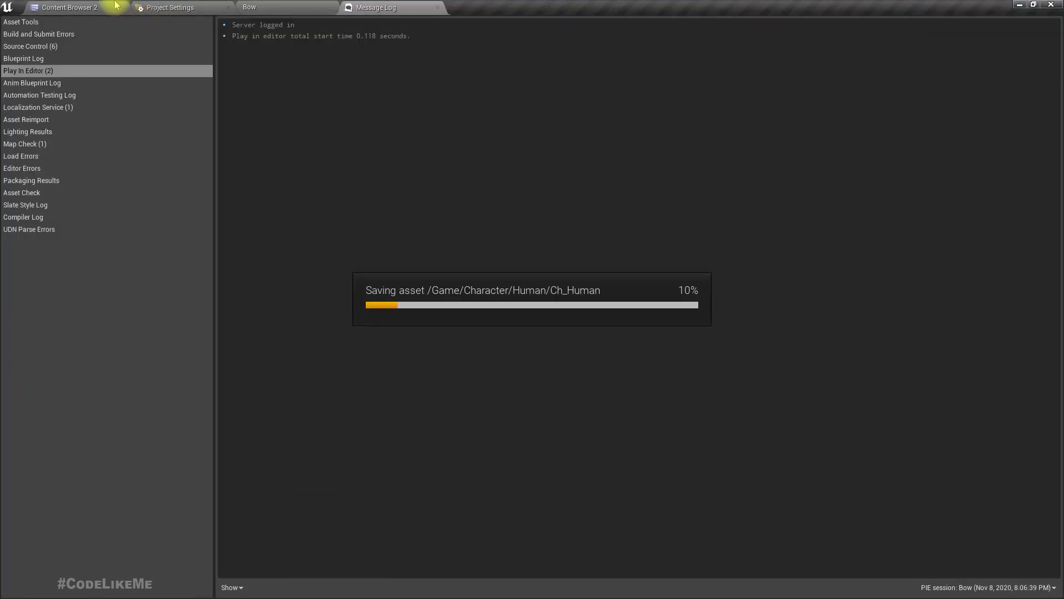
# Step: Try again to run the Bow level full screen with the widget editors closed
pyautogui.click(249, 7)
pyautogui.press('F11')
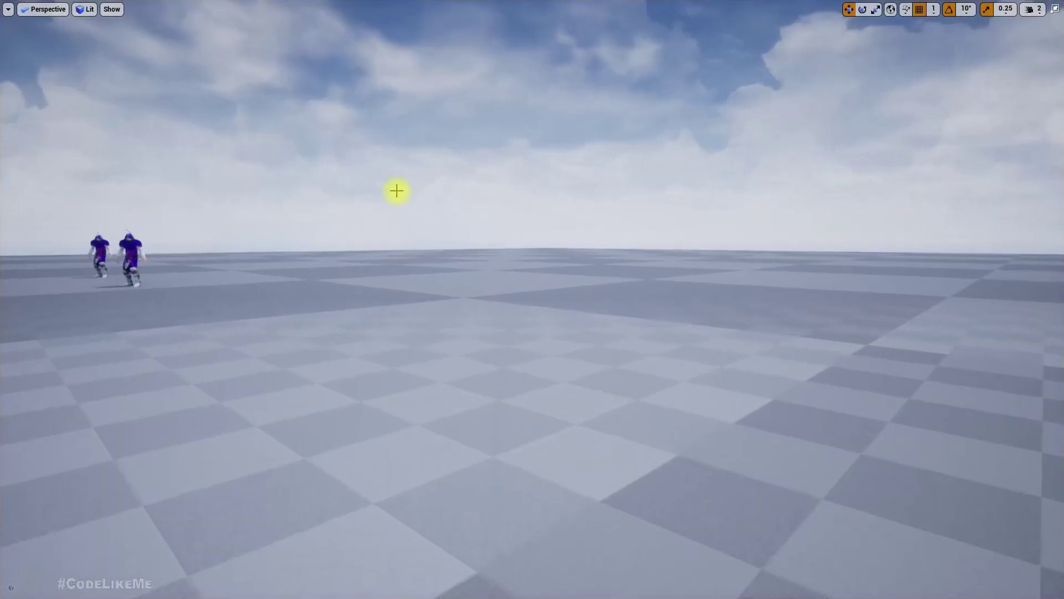
pyautogui.hotkey('alt', 'p')
pyautogui.press('F11')
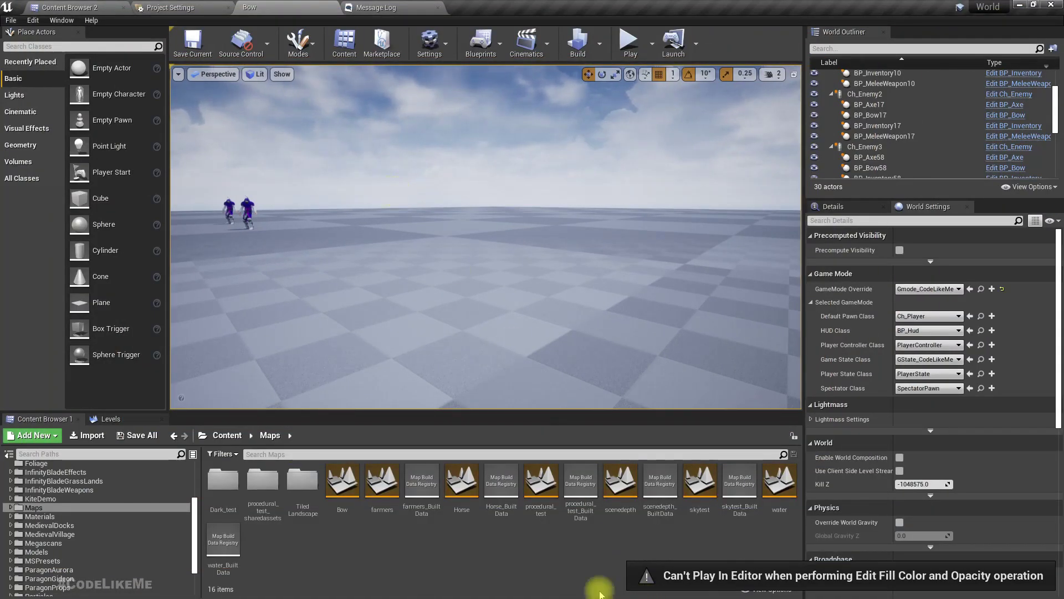
# Step: Reload the Bow map, play-test the HUD in the level and stop the session
pyautogui.doubleClick(342, 479)
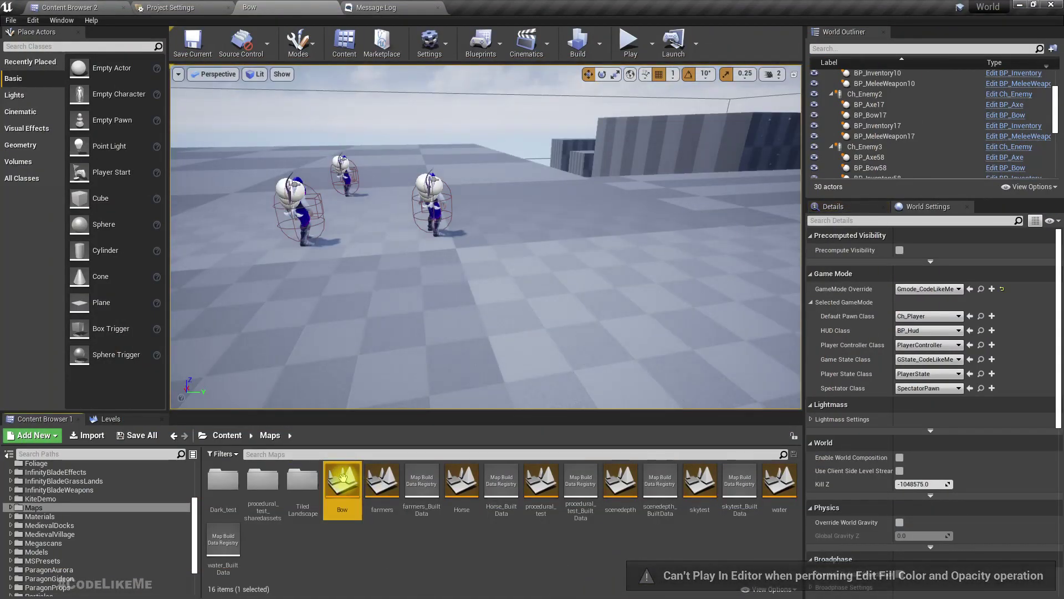
pyautogui.hotkey('alt', 'p')
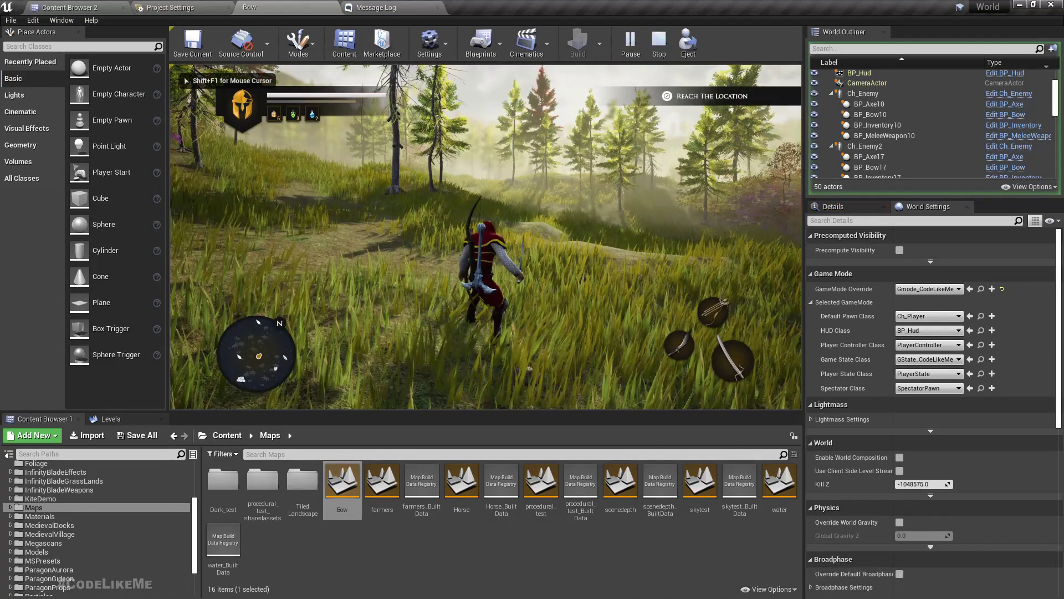
pyautogui.press('Escape')
# Step: Reopen the Wdg_Hud widget from the BP/UI content folder
pyautogui.click(90, 7)
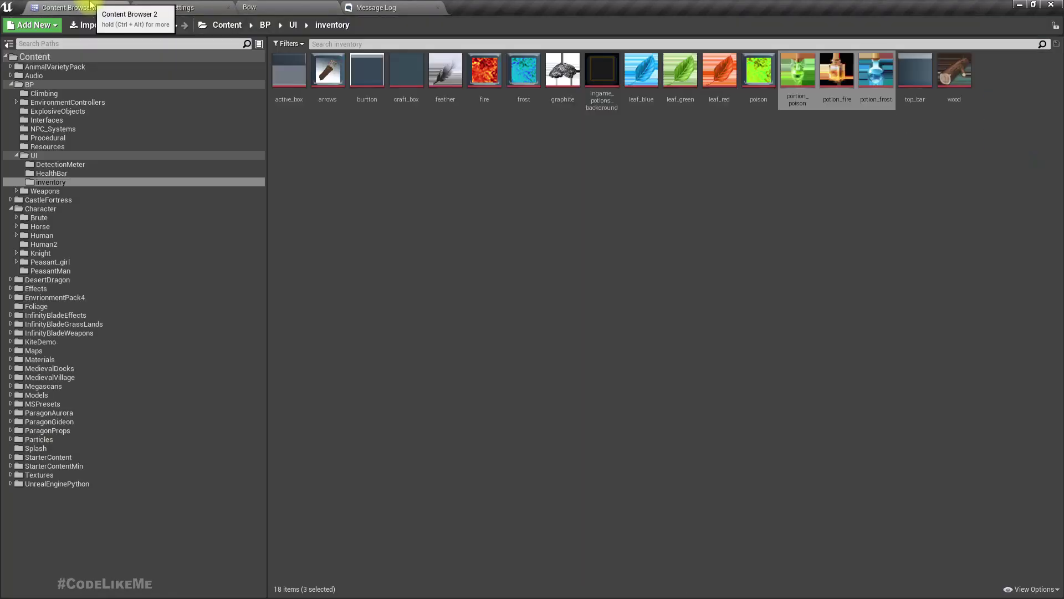
pyautogui.click(48, 157)
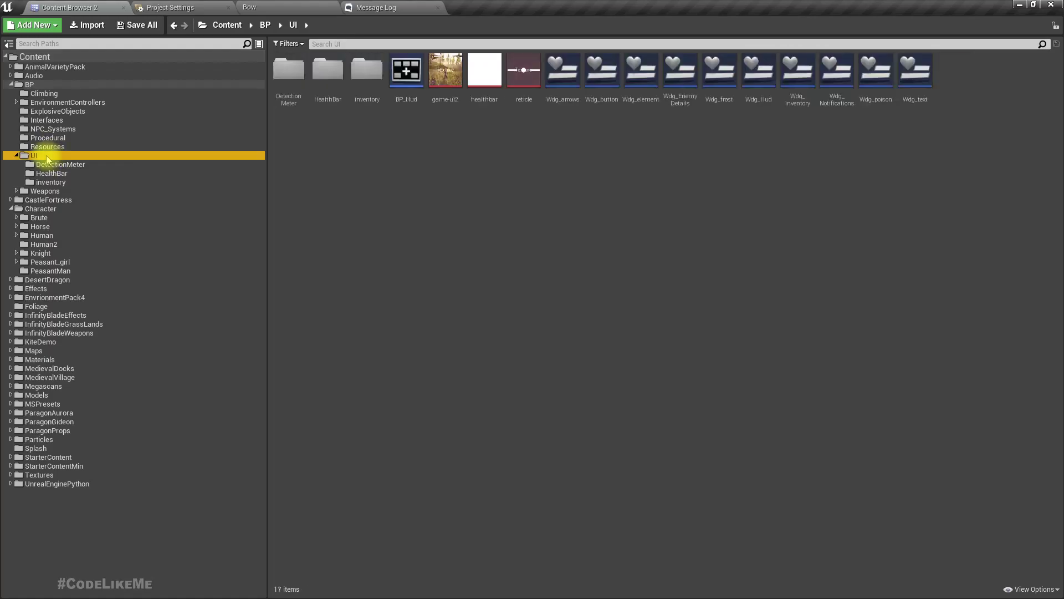
pyautogui.doubleClick(757, 83)
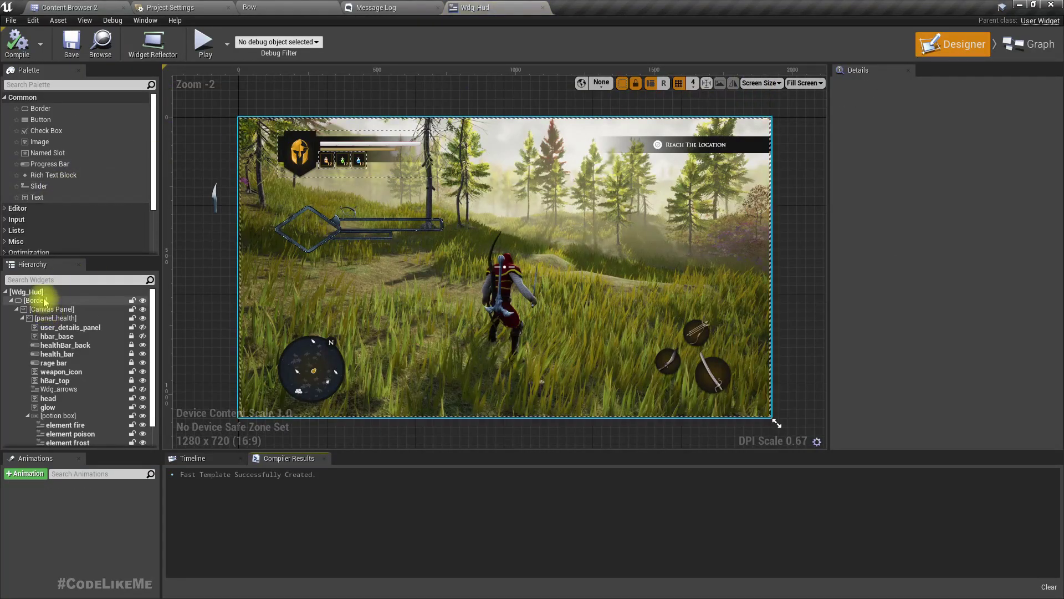
# Step: Hide the mockup background by setting the root Border's brush colour alpha to 0, and compile the HUD widget
pyautogui.click(37, 299)
pyautogui.scroll(-2, 965, 266)
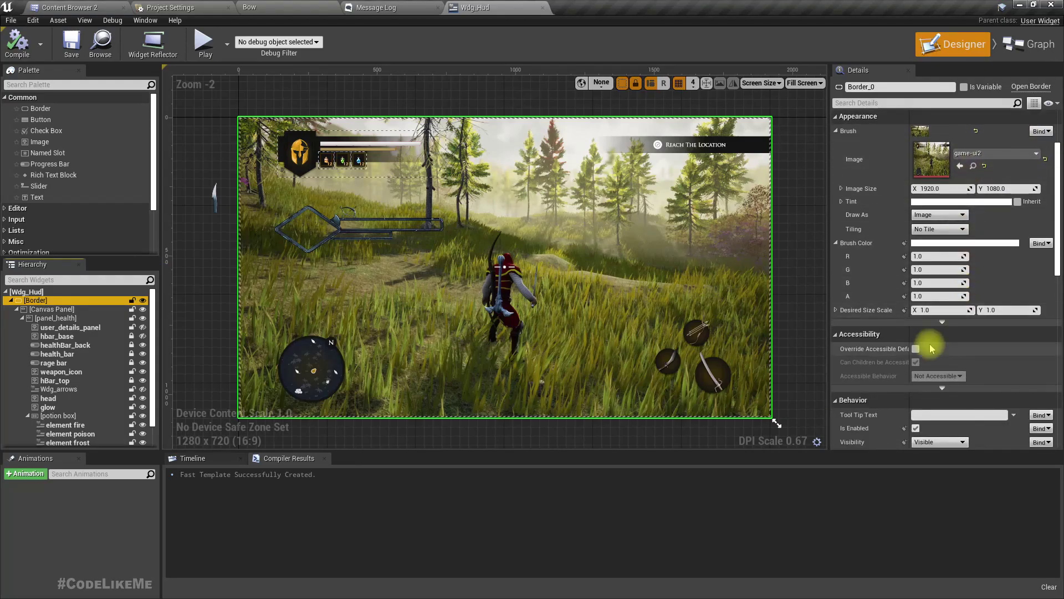
pyautogui.click(942, 296)
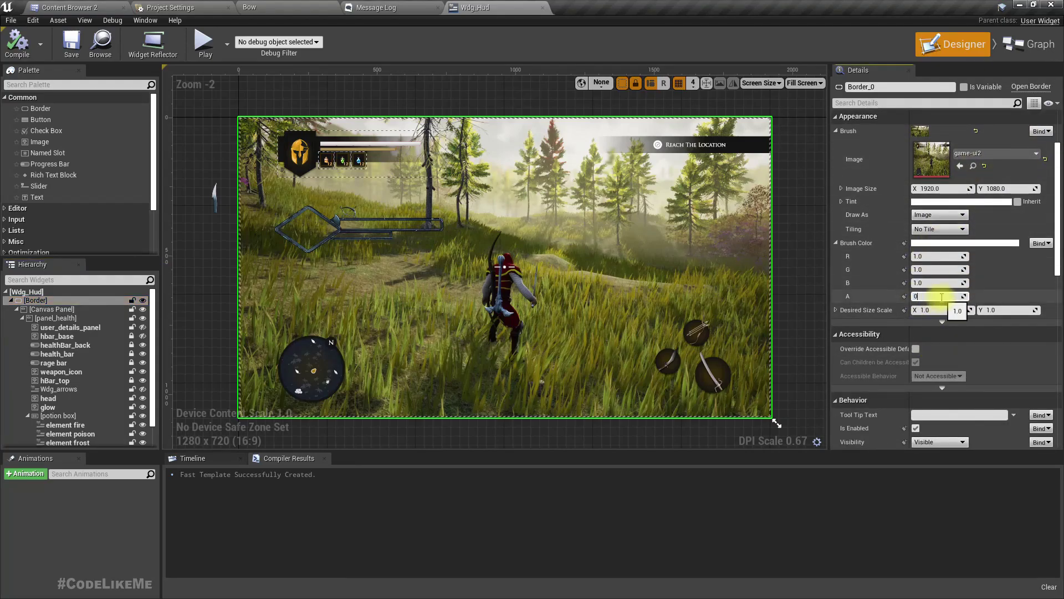
pyautogui.press('Return')
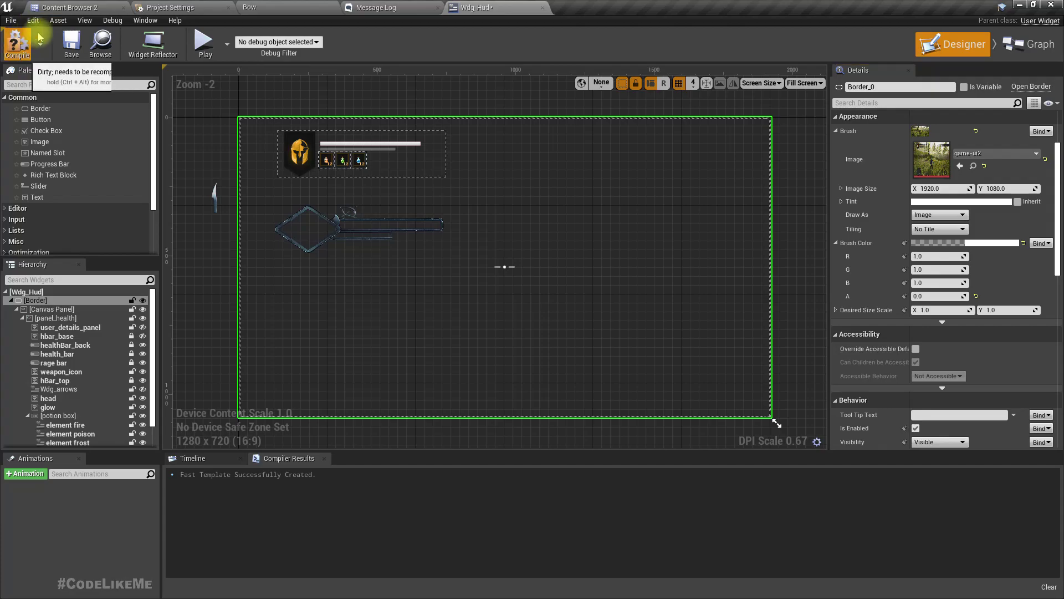
pyautogui.click(16, 43)
# Step: Play-test the Bow level, running the character among the enemies to check the HUD without the mockup, and release the mouse cursor
pyautogui.click(250, 8)
pyautogui.hotkey('alt', 'p')
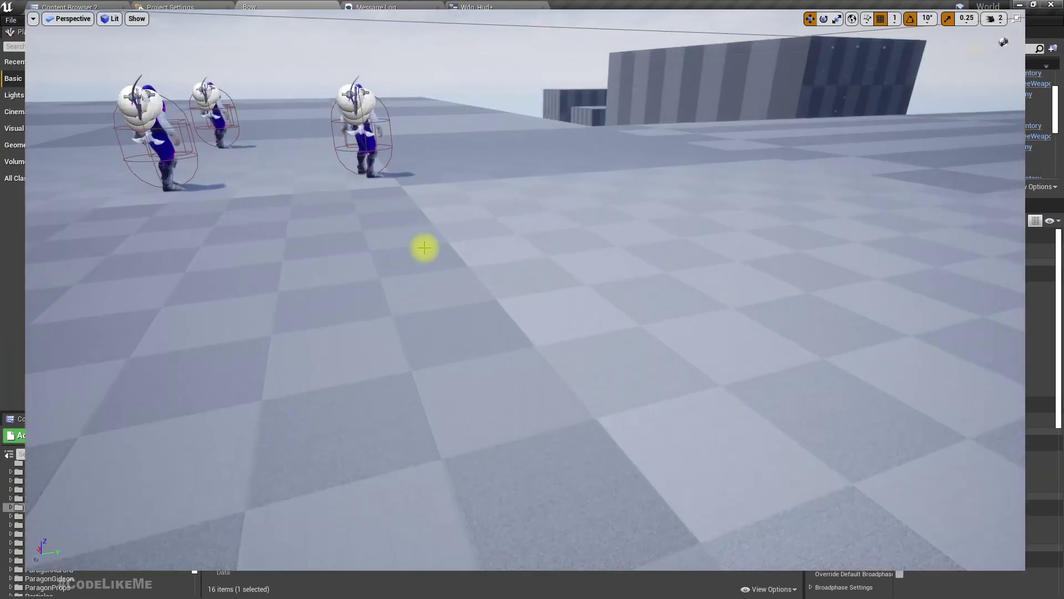
pyautogui.press('w')
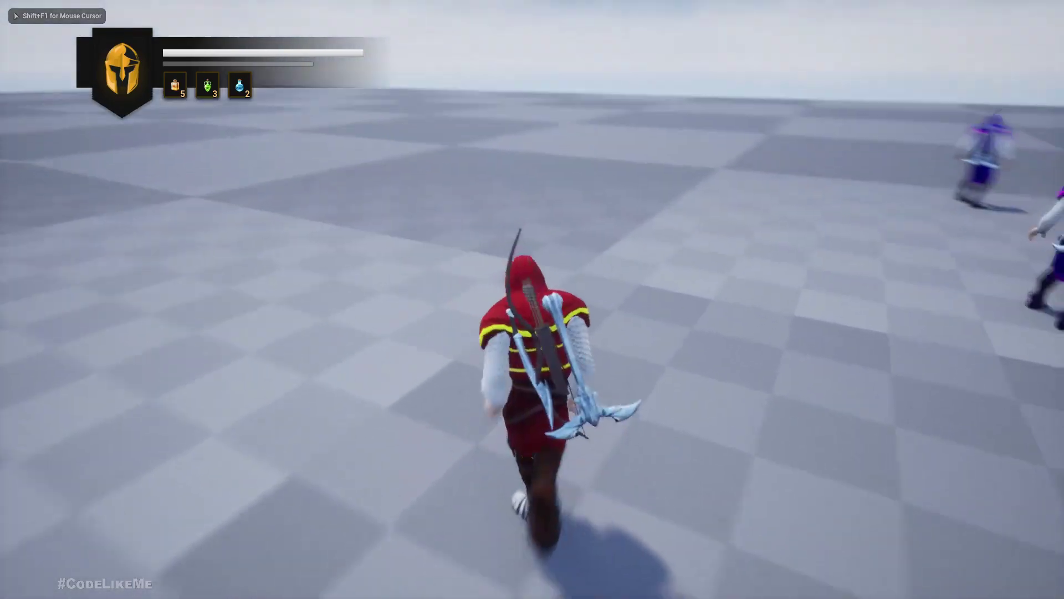
pyautogui.press('a')
pyautogui.press('w')
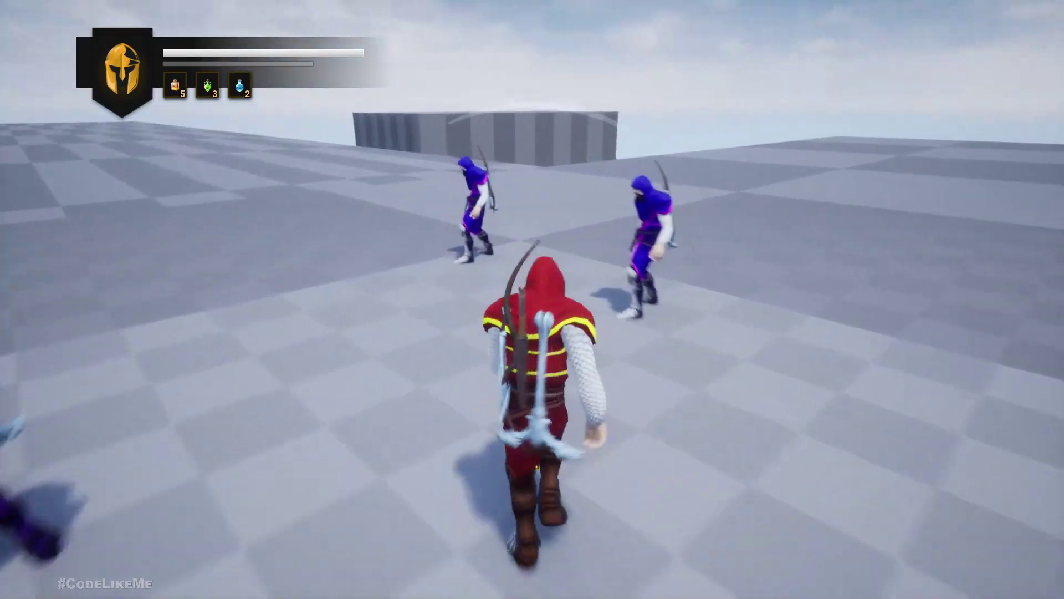
pyautogui.press('w')
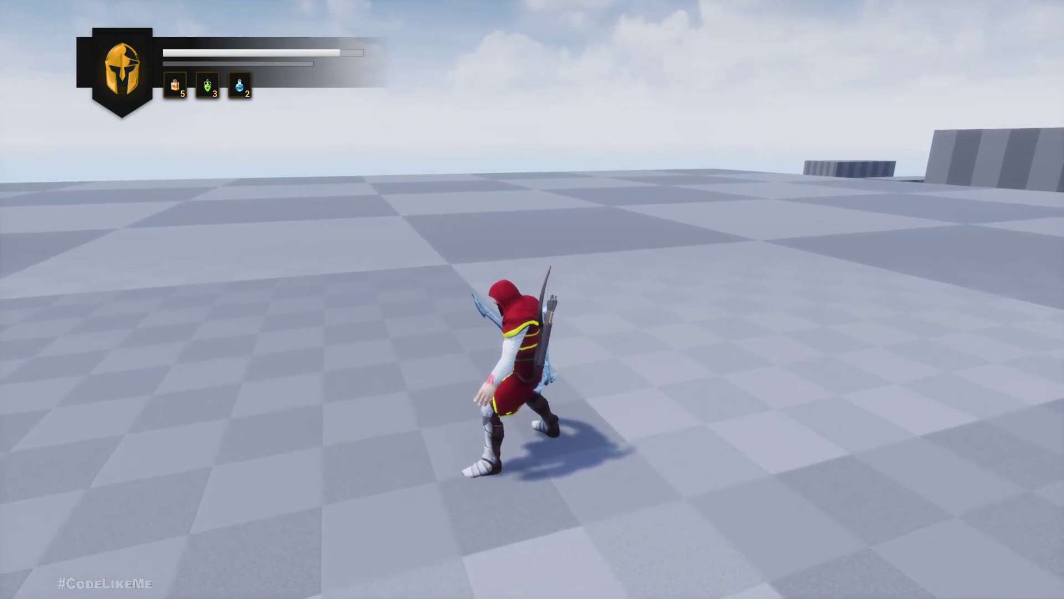
pyautogui.hotkey('shift', 'F1')
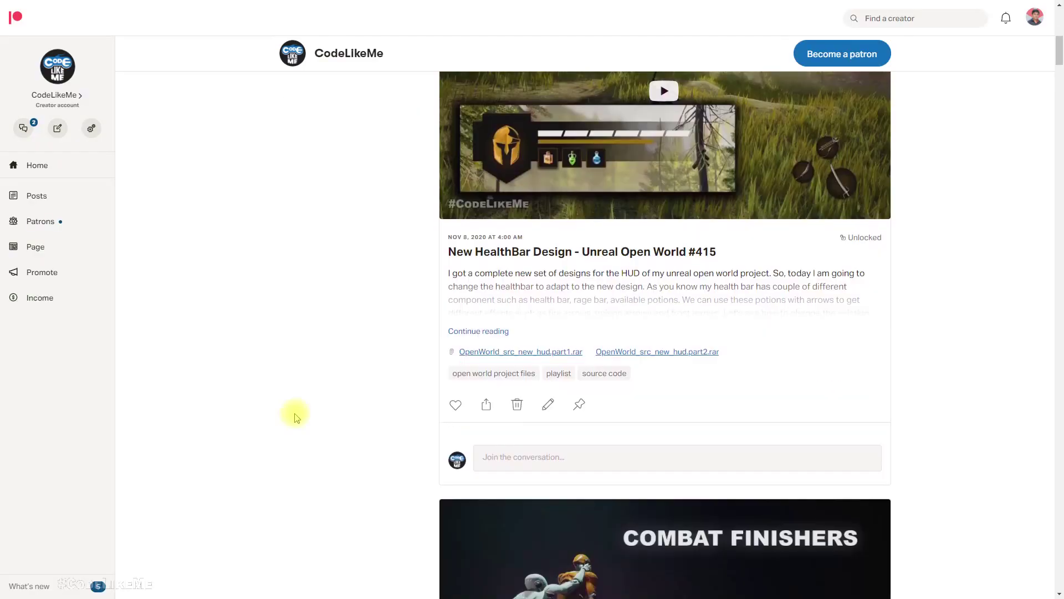
# Step: Look through the older posts on the CodeLikeMe Patreon page, from the New HealthBar Design post to the series poll
pyautogui.scroll(-15, 295, 417)
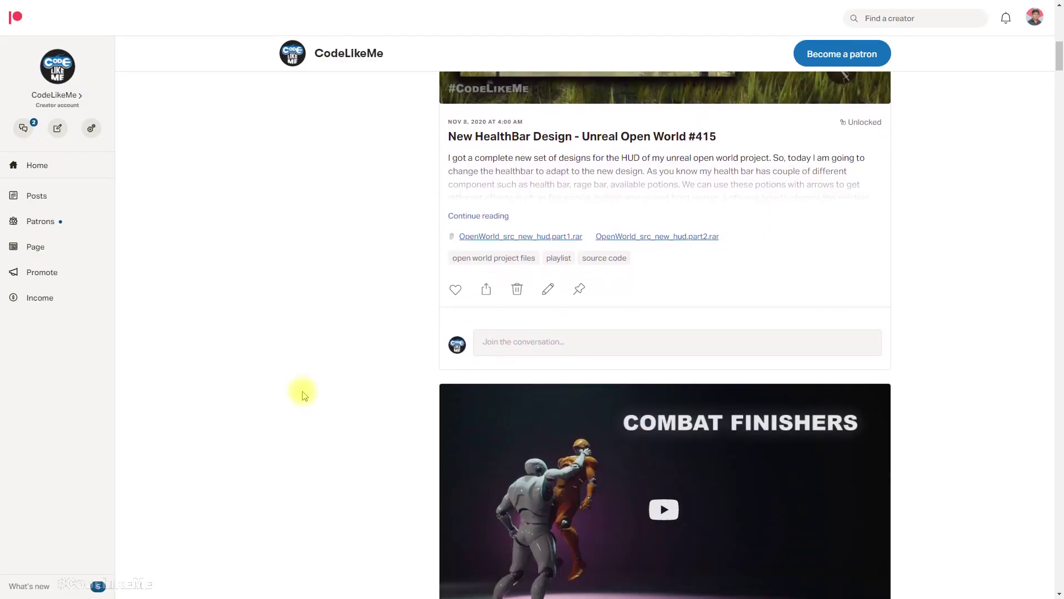
pyautogui.scroll(-20, 304, 398)
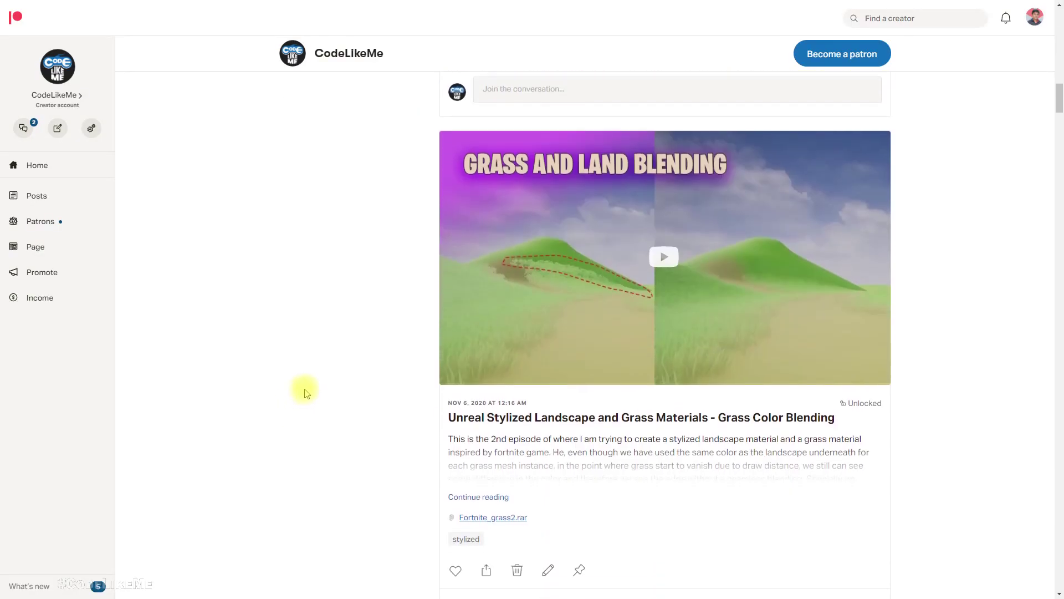
pyautogui.scroll(-20, 302, 400)
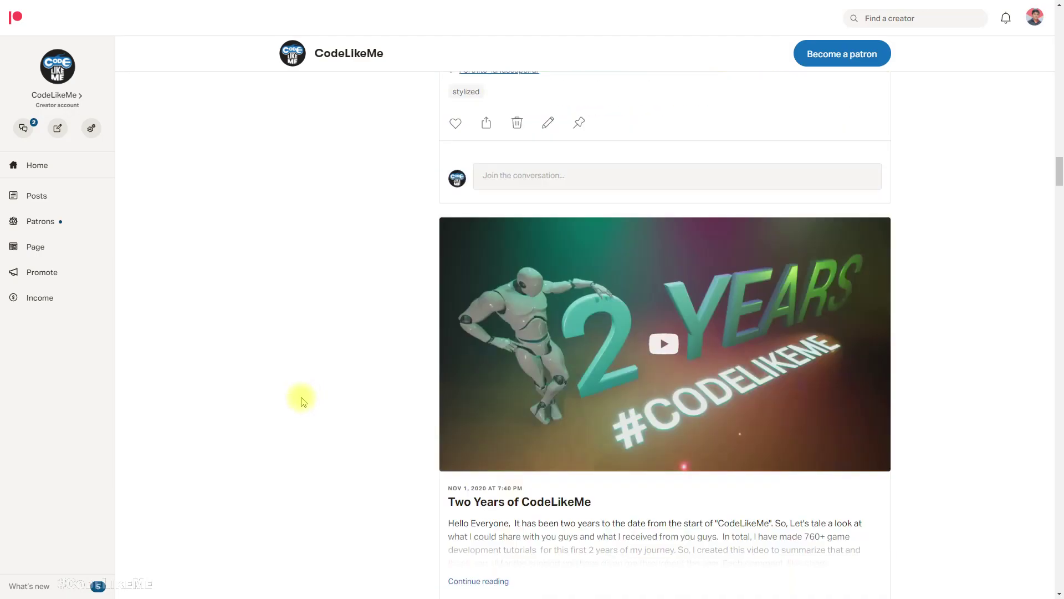
pyautogui.scroll(-20, 309, 408)
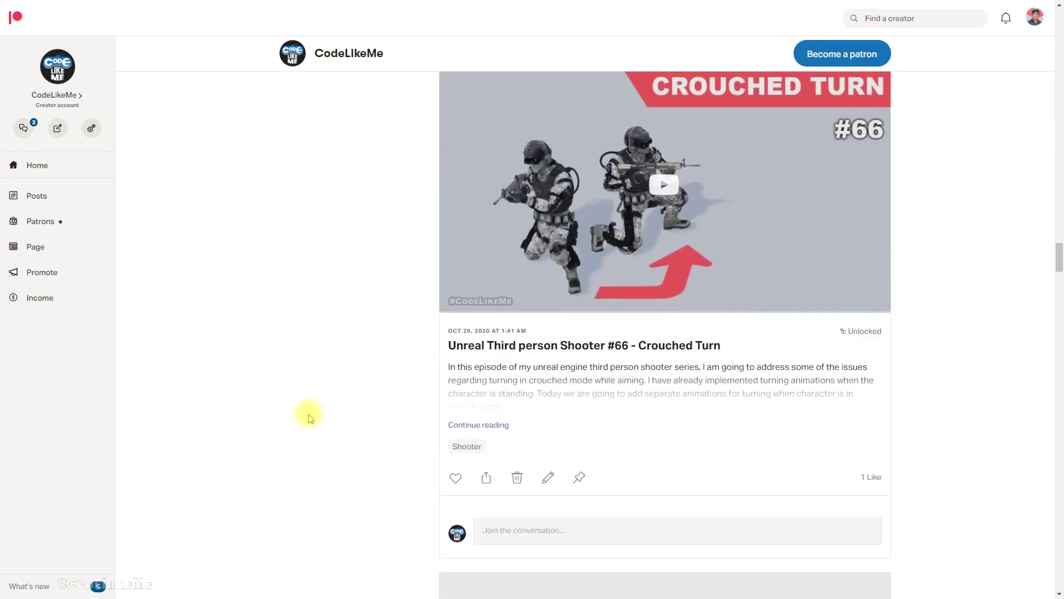
pyautogui.scroll(-20, 312, 416)
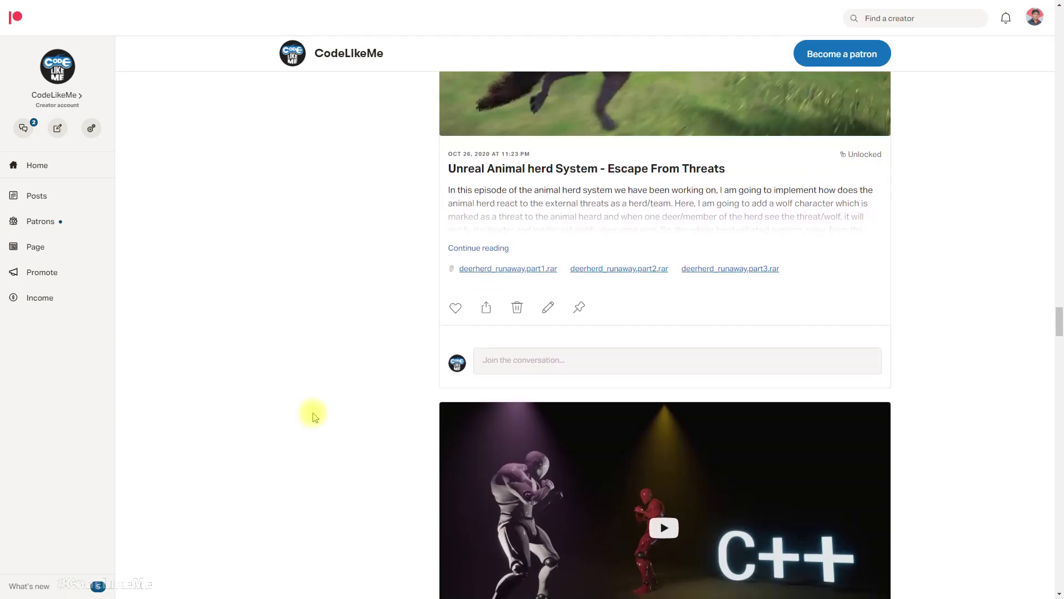
pyautogui.scroll(-7, 328, 416)
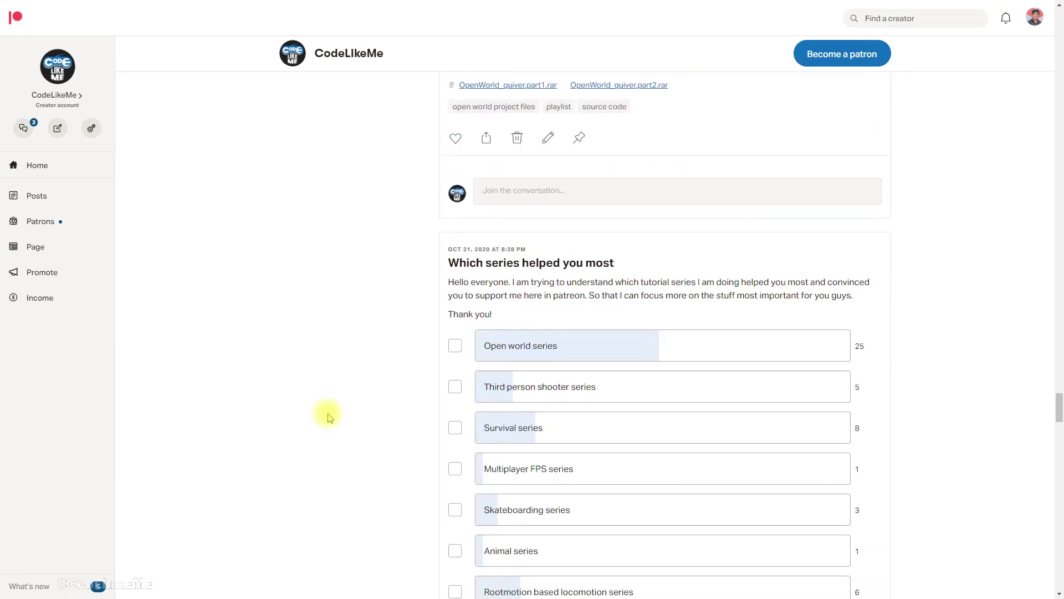